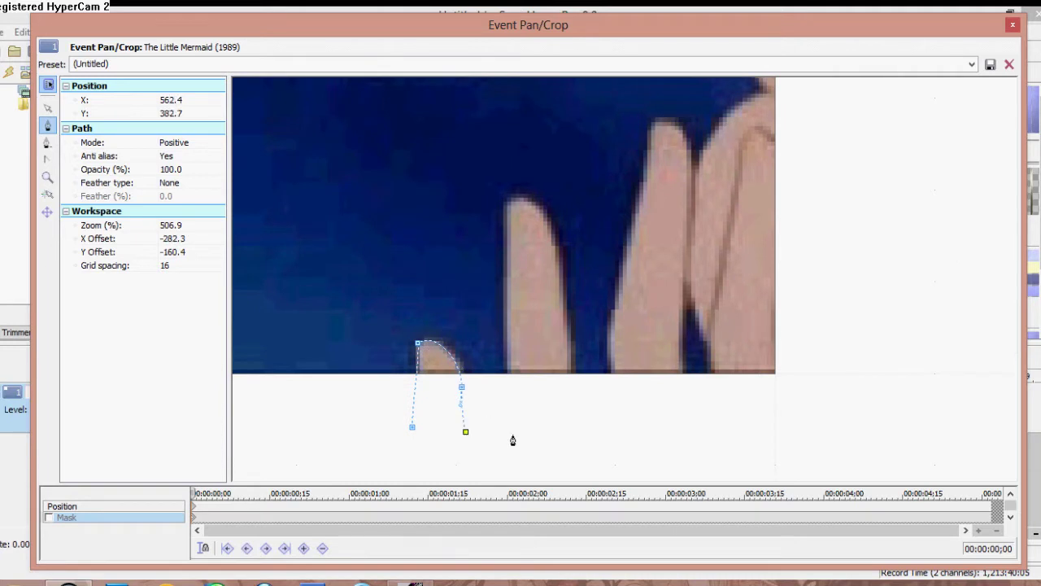
- Extend the mask path around the mermaid's raised fingers, passing just below the frame between them
click(509, 204)
click(545, 219)
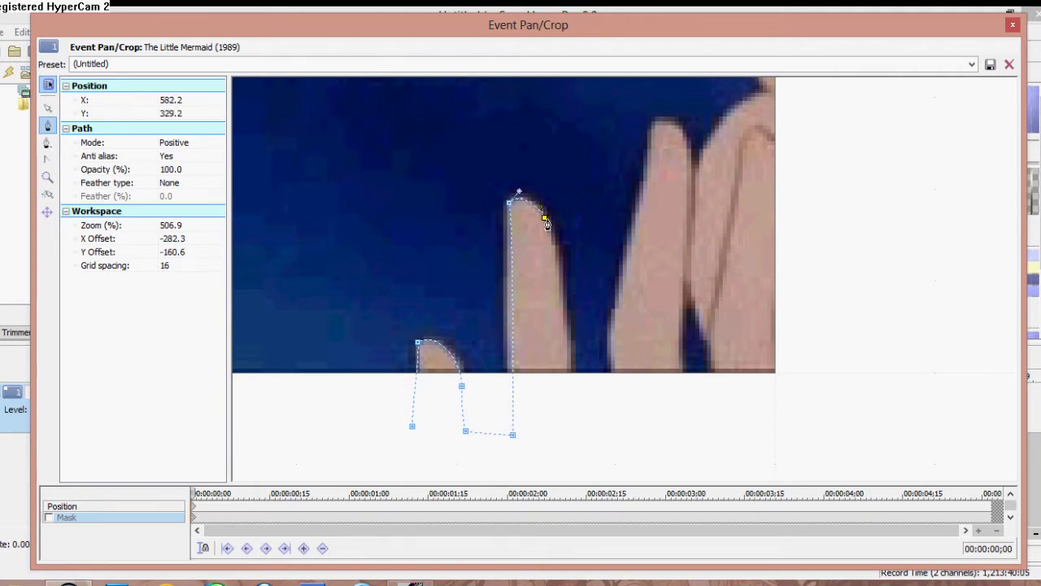
drag(569, 425, 507, 421)
click(565, 412)
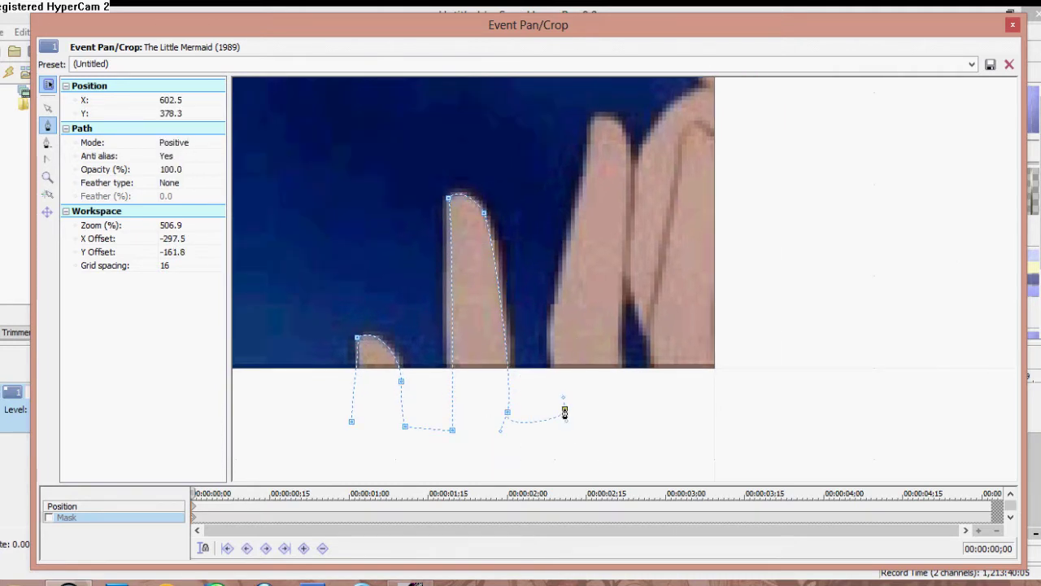
drag(630, 117, 504, 371)
- Trace the mask path along the mermaid's neck and jaw to the bottom of her chin, curving it to the outline
click(409, 174)
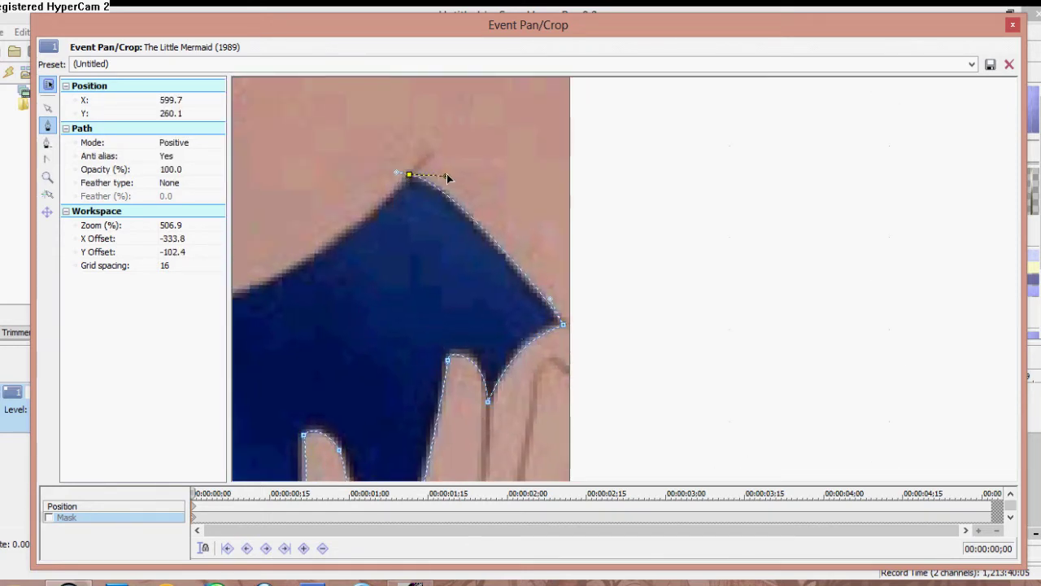
drag(446, 176, 716, 172)
drag(547, 294, 620, 277)
drag(510, 291, 490, 279)
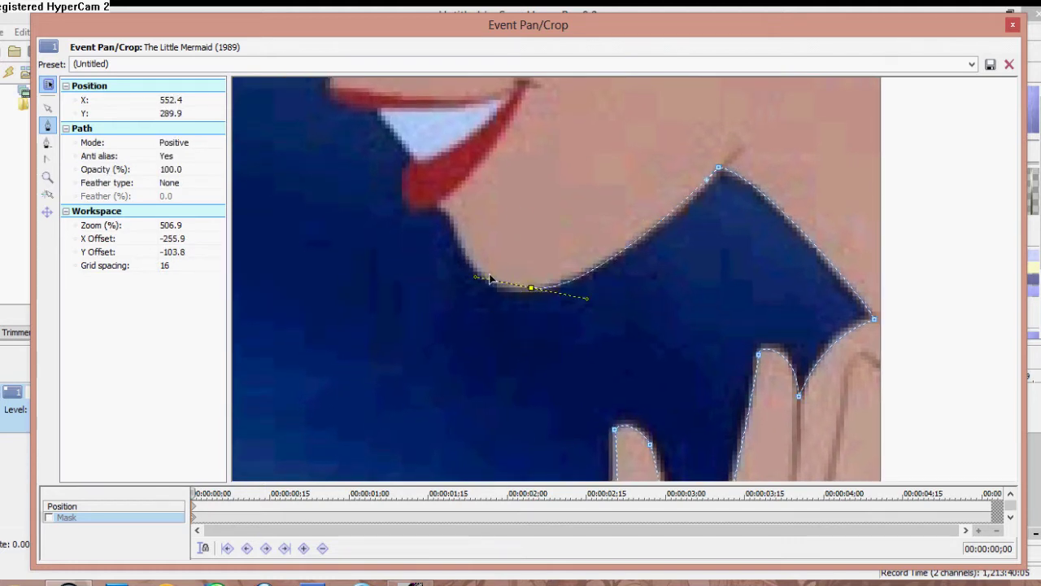
- Trace the mask path from the chin around the lower lip and along the teeth to the edge of the upper lip
drag(436, 210, 425, 282)
scroll(446, 334, up, 1)
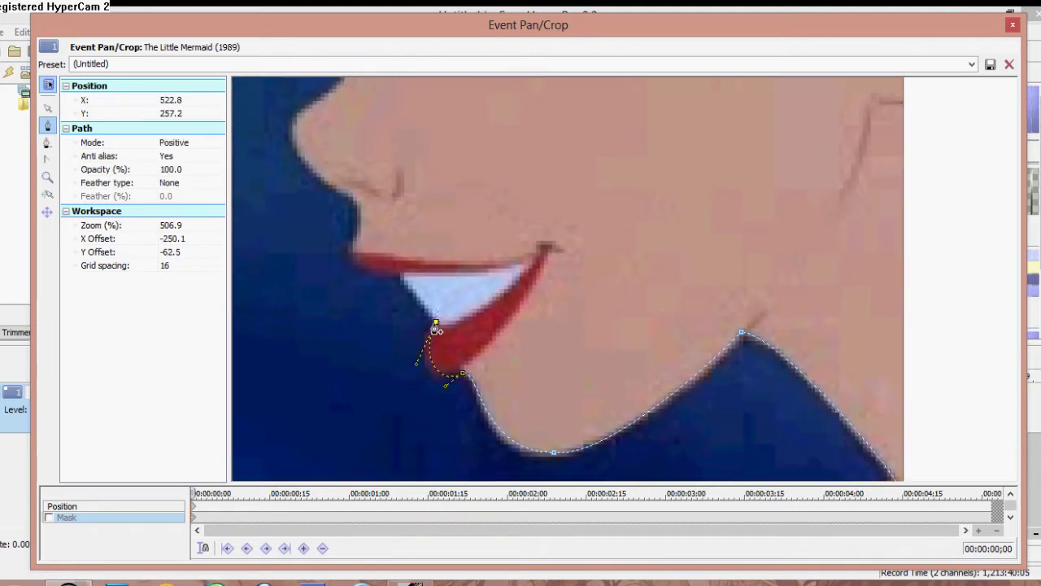
drag(436, 332, 438, 317)
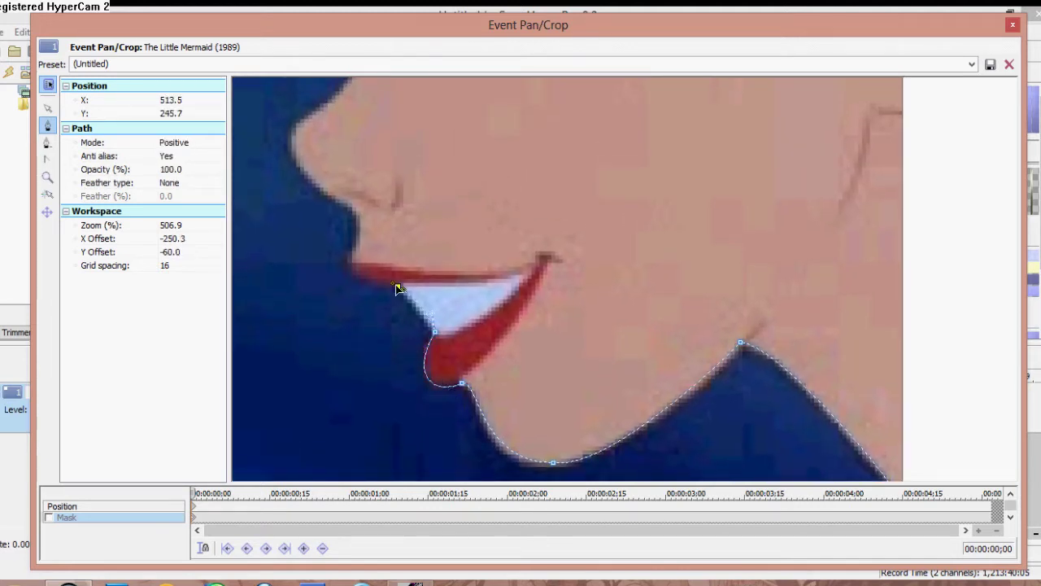
drag(398, 289, 399, 293)
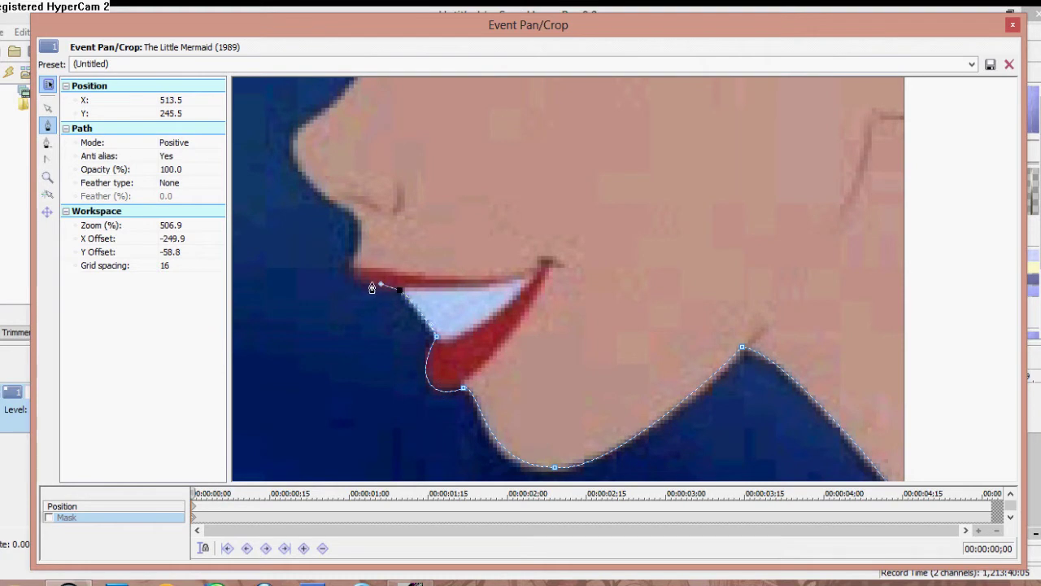
drag(353, 279, 401, 292)
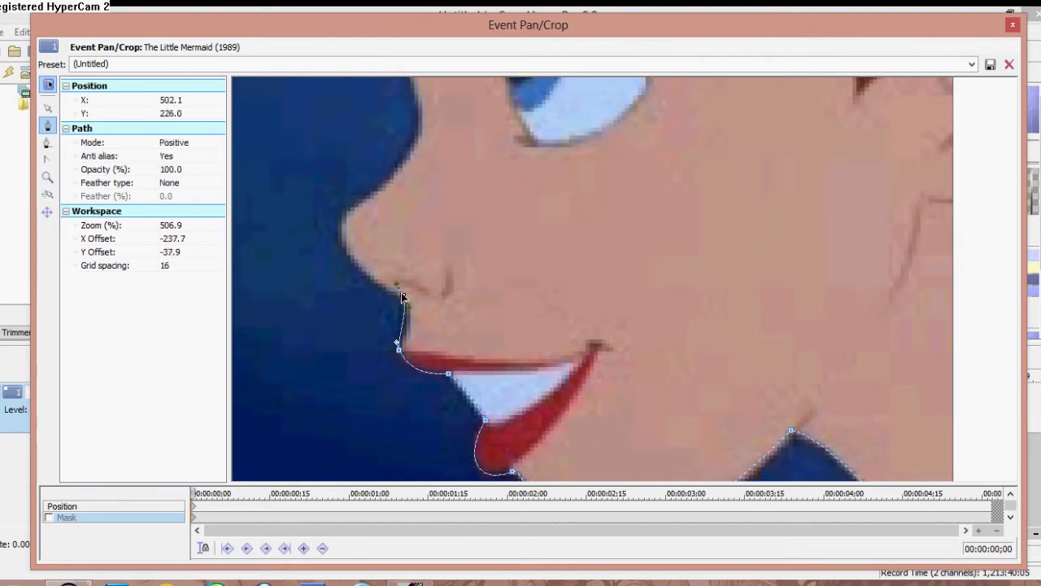
- Curve the mask path around the tip of the nose and up its bridge to eye level
scroll(415, 339, up, 1)
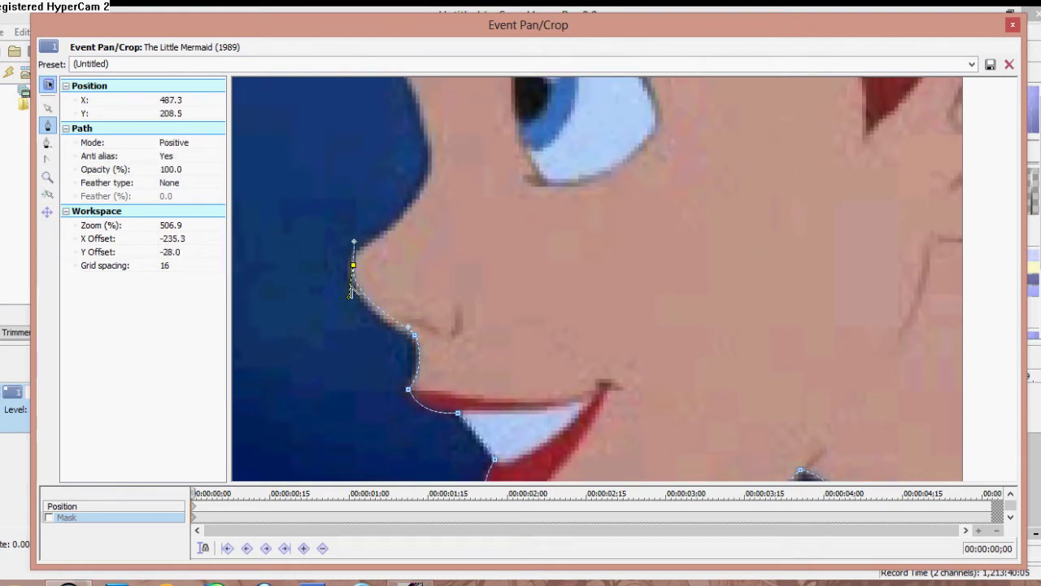
drag(351, 291, 382, 362)
drag(445, 244, 438, 227)
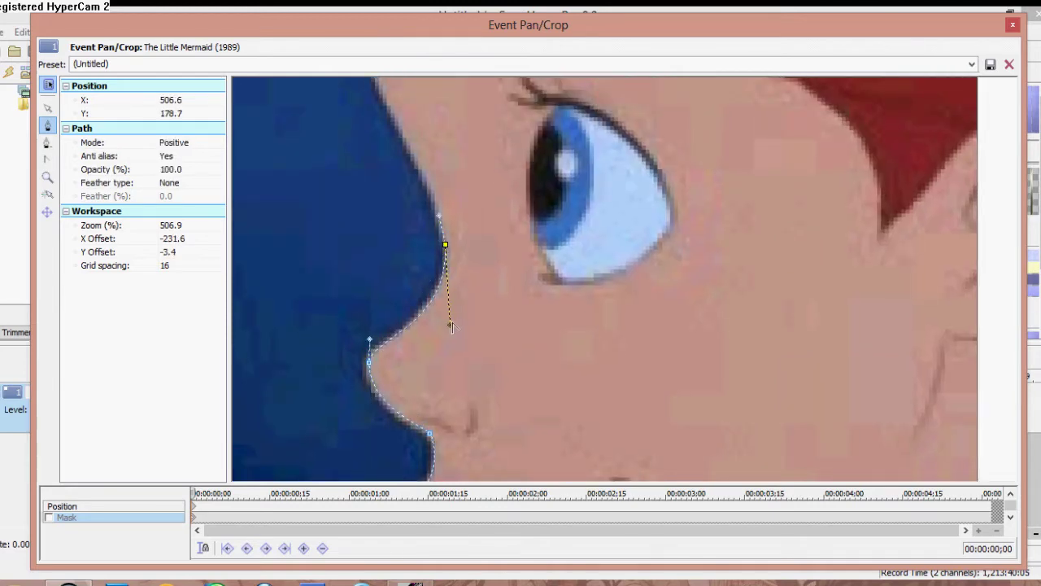
scroll(425, 370, up, 3)
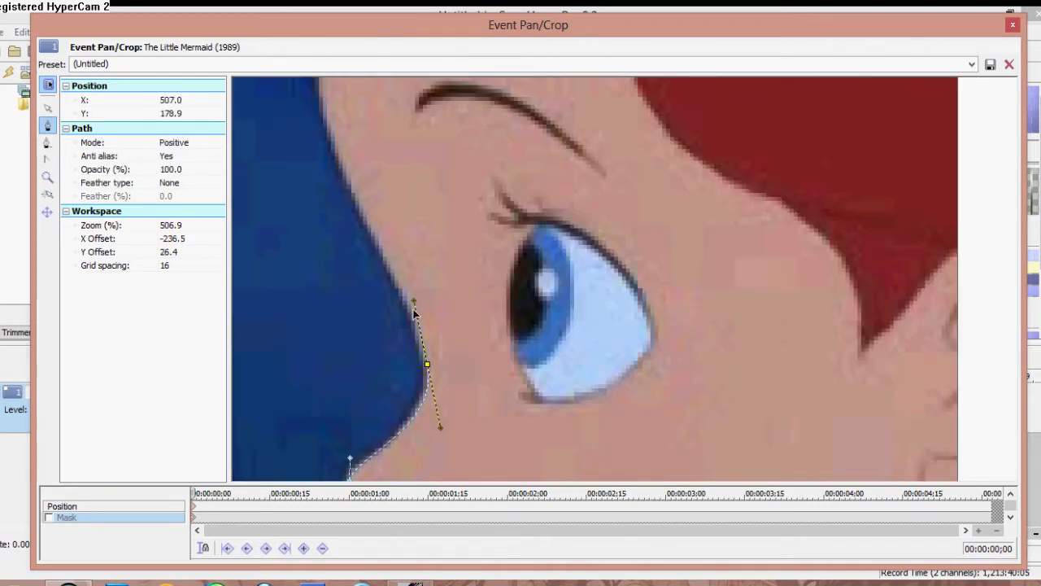
- Trace the forehead up to the hairline and curve the mask path around the hair to just above the frame
click(47, 177)
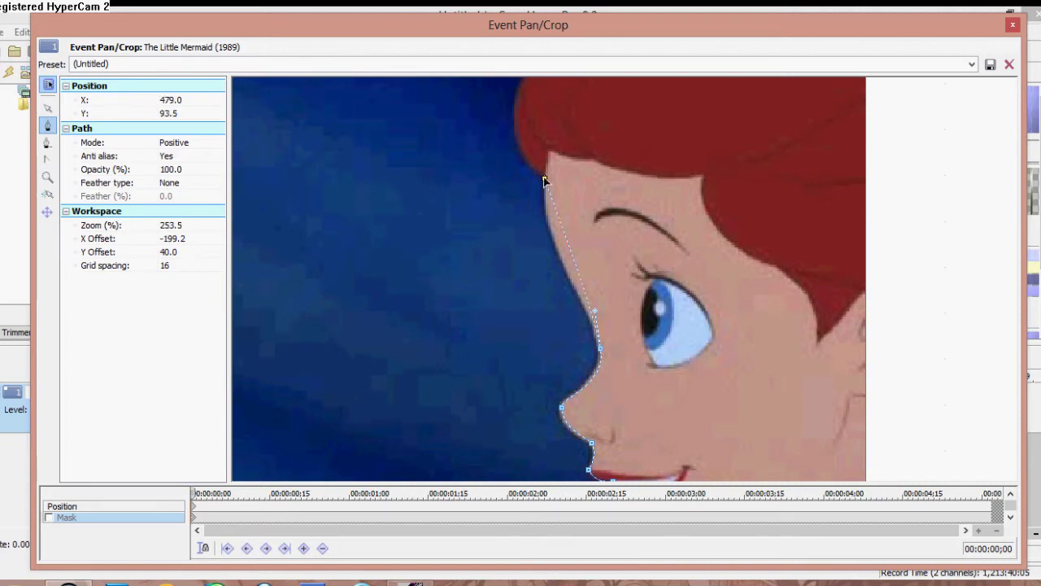
drag(535, 266, 547, 261)
scroll(559, 252, up, 4)
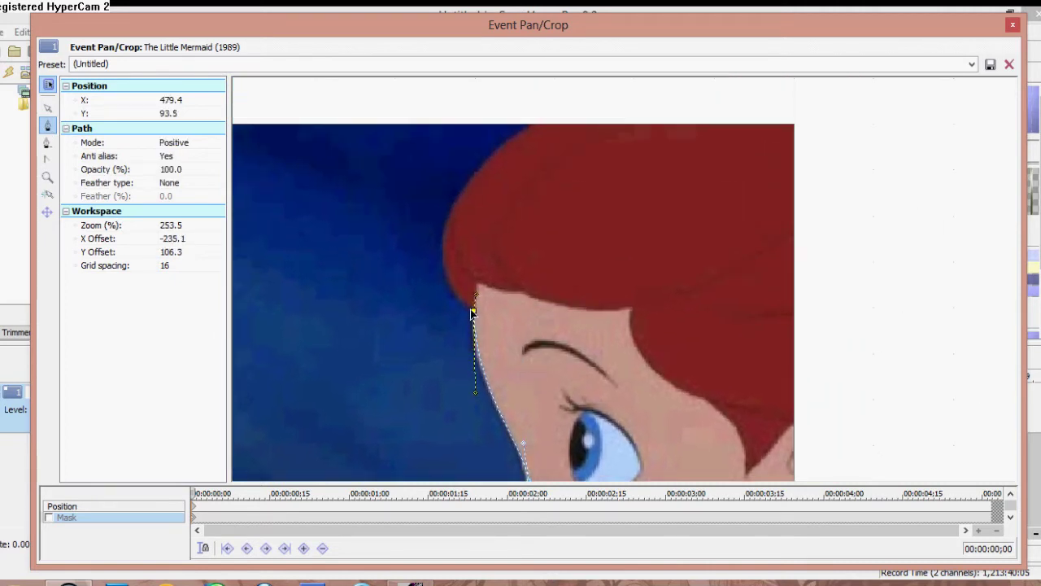
scroll(505, 342, down, 3)
scroll(456, 244, up, 3)
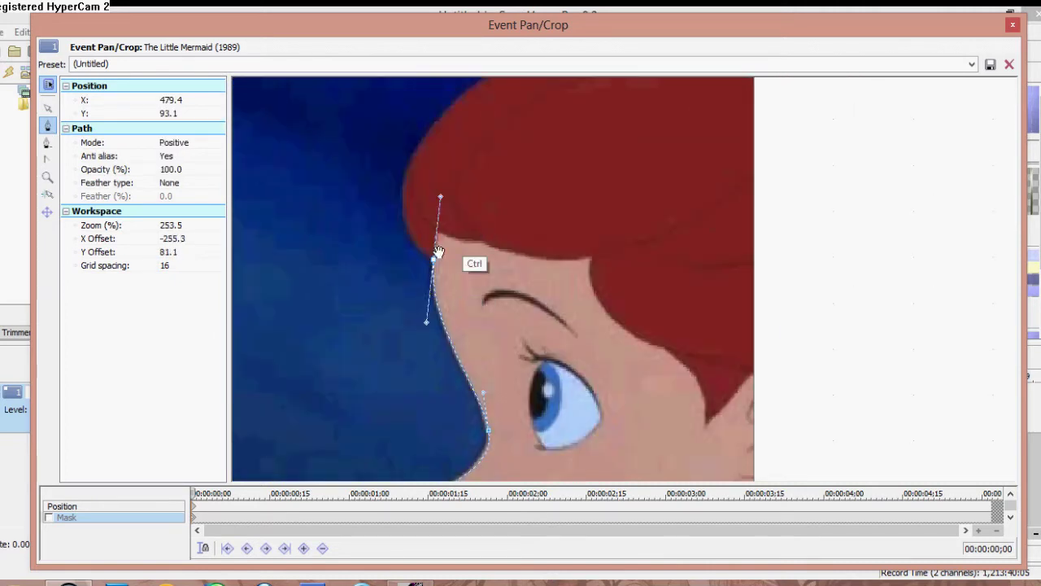
click(424, 343)
drag(498, 141, 370, 220)
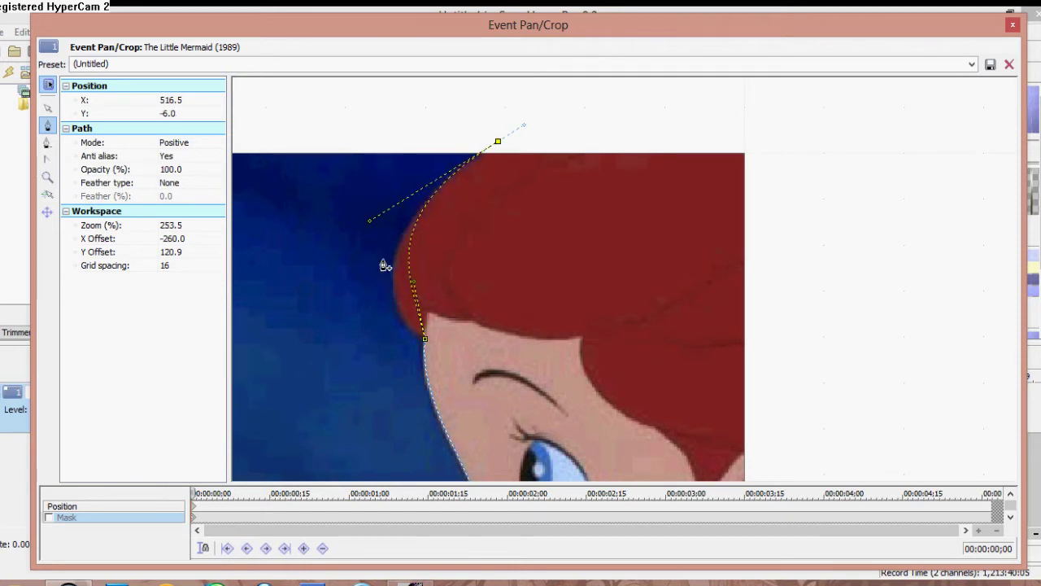
click(370, 221)
- Route the mask path outside the frame, from above the hair around to below the hand
scroll(358, 259, down, 5)
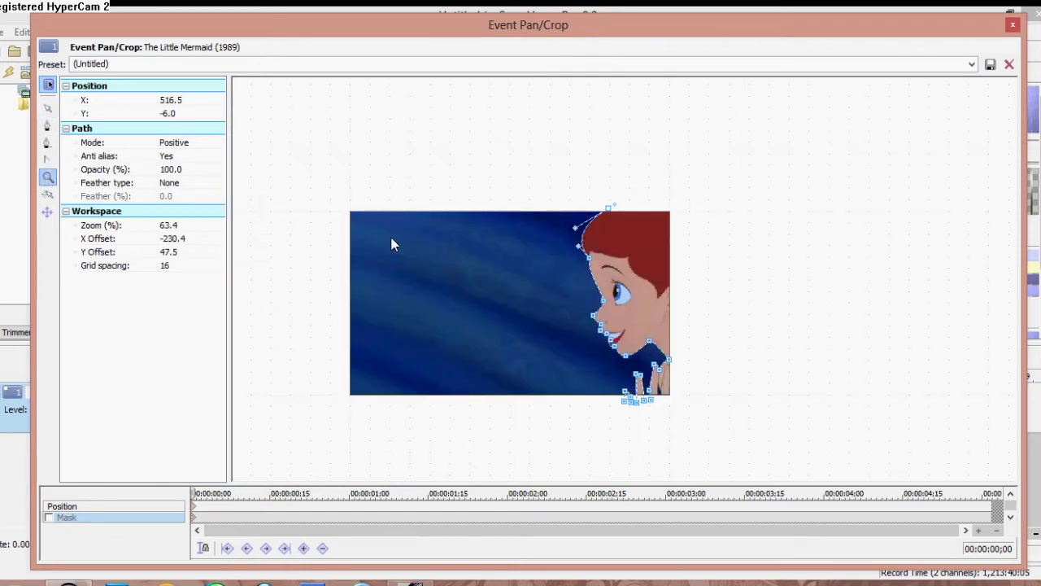
click(573, 145)
click(733, 144)
click(772, 462)
scroll(651, 374, up, 2)
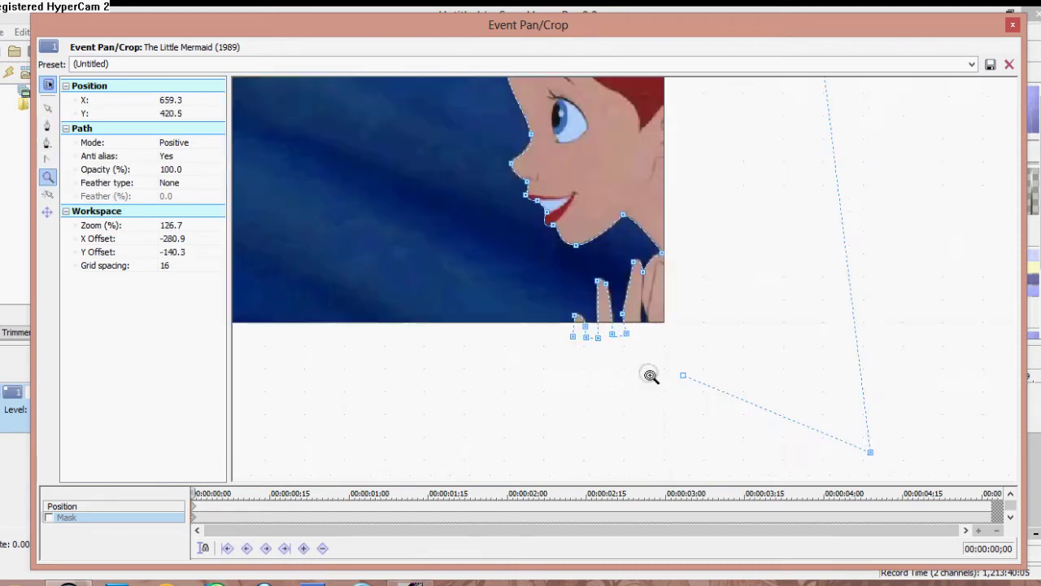
- Trace the dark gap between the fingers and close the mask path at its starting point below the little finger
scroll(557, 310, up, 1)
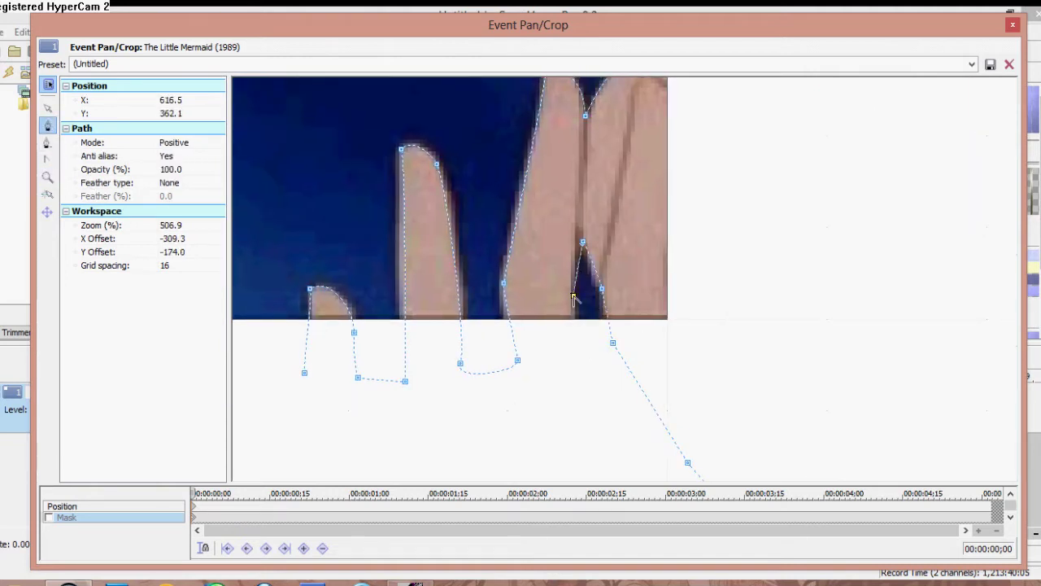
click(262, 441)
click(304, 373)
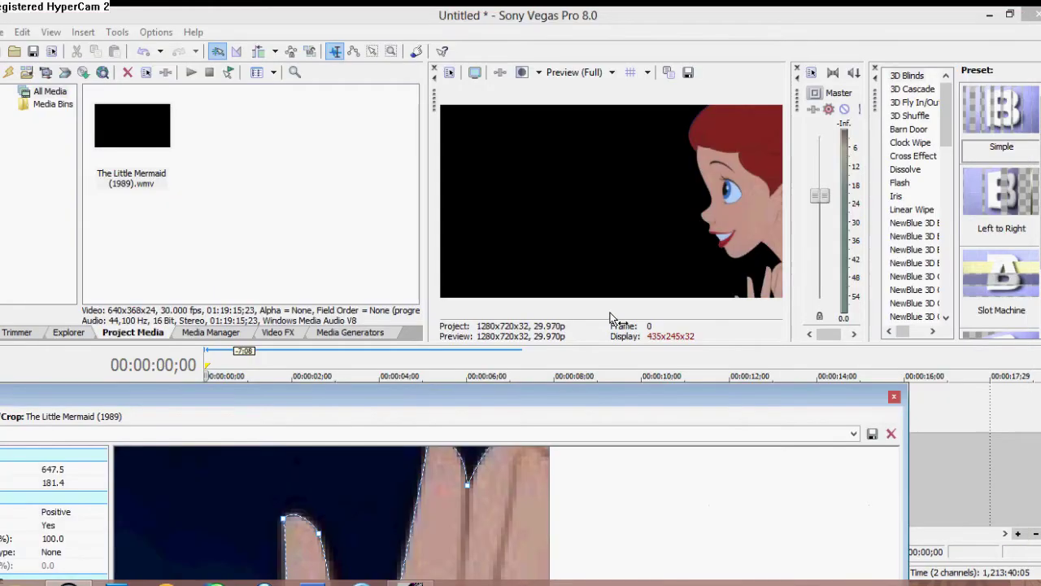
- Move the Event Pan/Crop window aside and inspect the masked clip in a full-screen preview
drag(675, 401, 342, 221)
key(alt+shift+4)
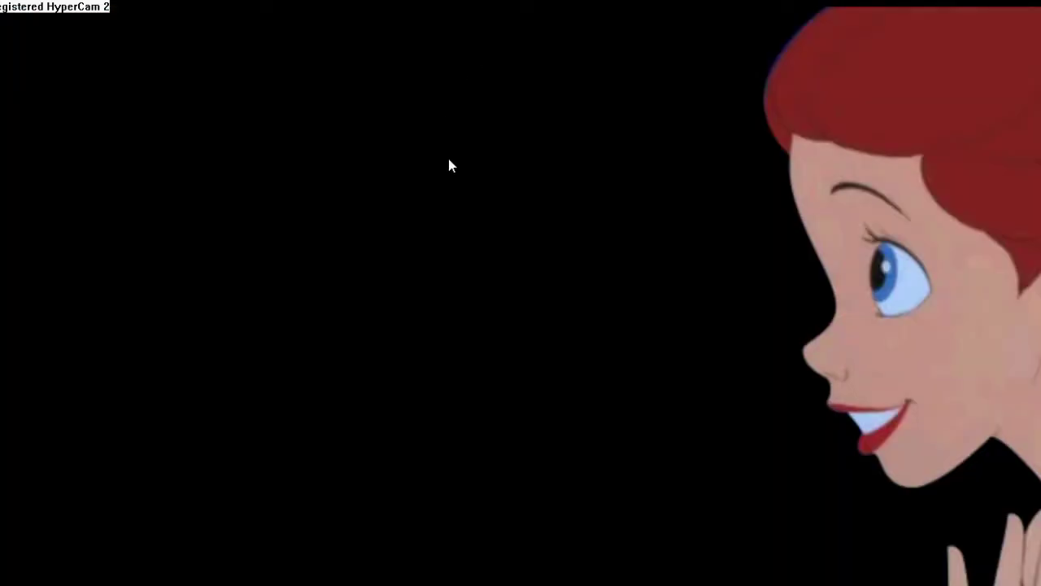
key(alt+shift+4)
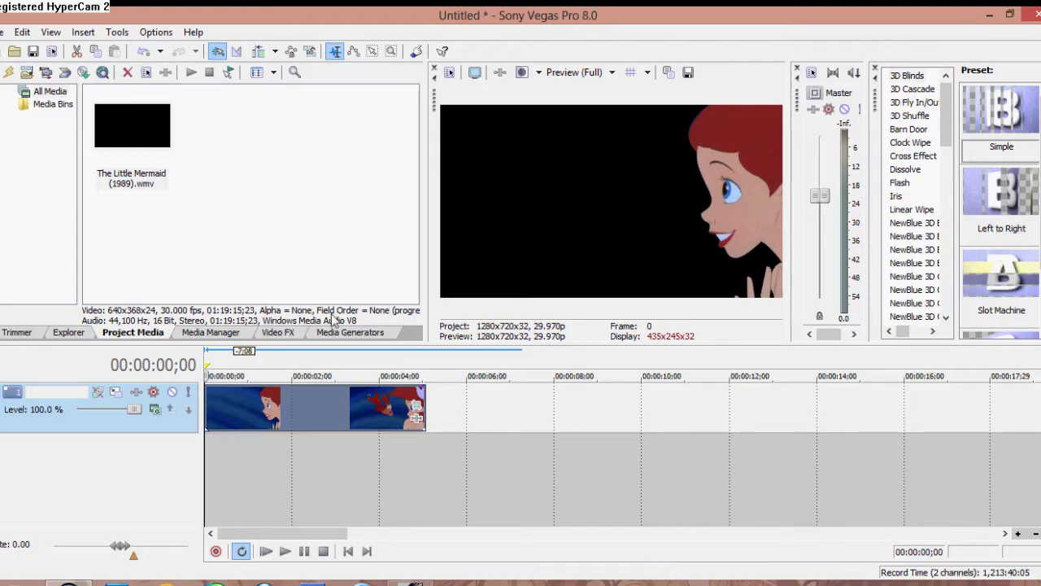
- Reopen Pan/Crop for the clip, add mask keyframes on the following frames and go to 00:00:00;03
click(417, 405)
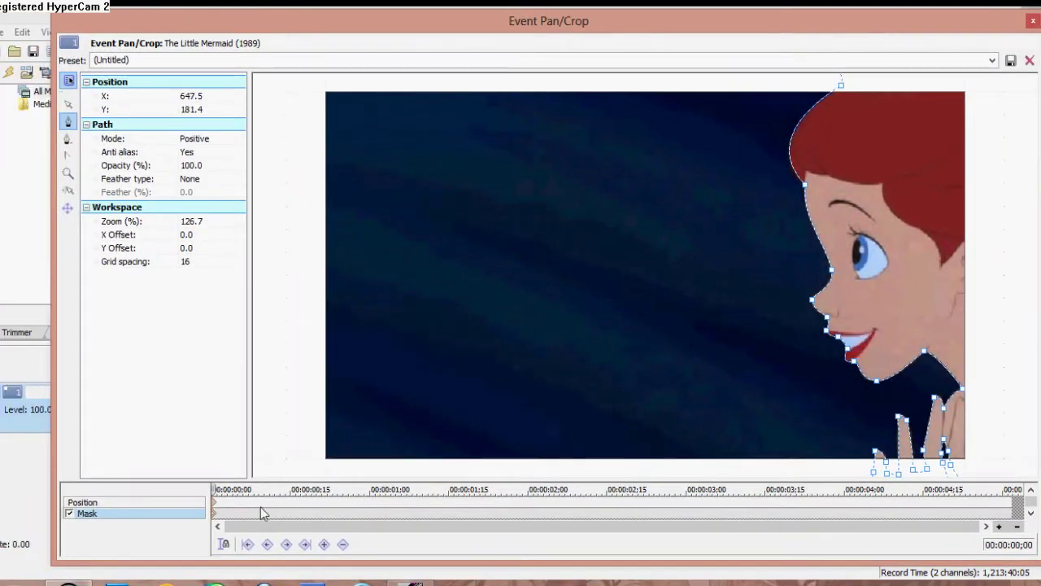
scroll(220, 527, up, 2)
click(230, 518)
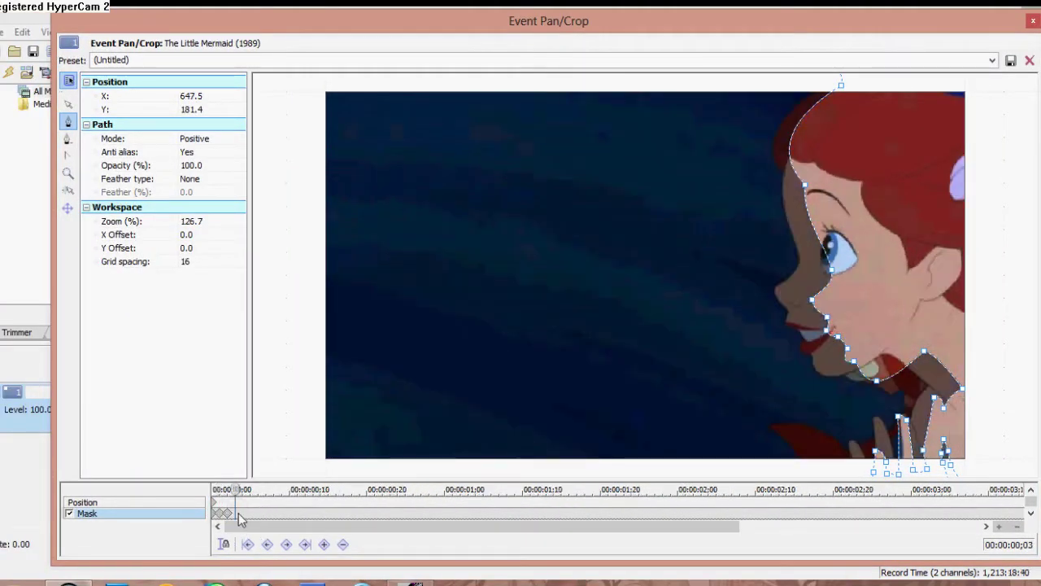
- Select the old mask path on the 00:00:00;03 frame and delete it
click(68, 172)
scroll(569, 276, down, 2)
scroll(412, 308, up, 4)
click(413, 308)
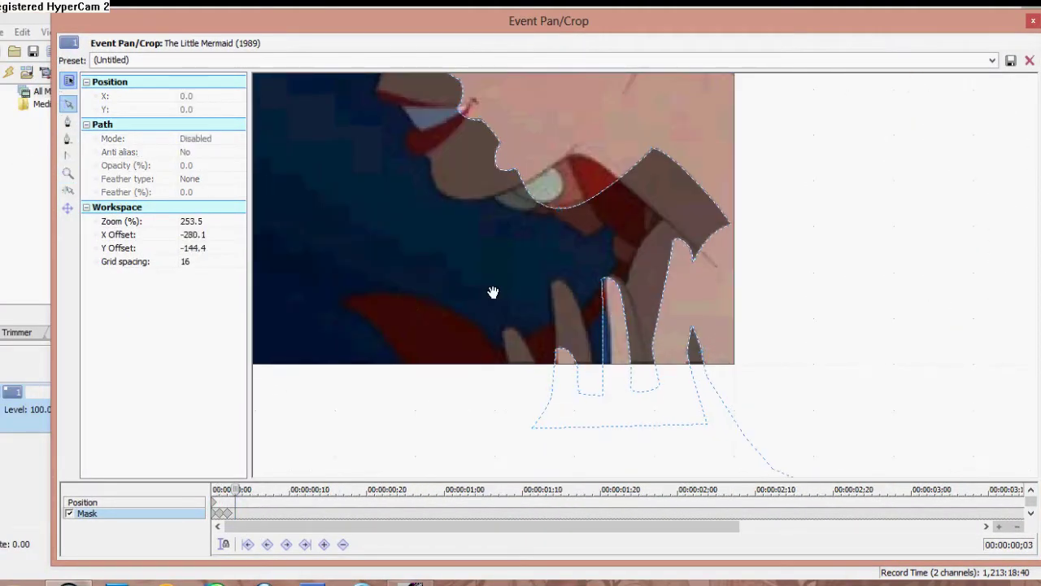
click(73, 105)
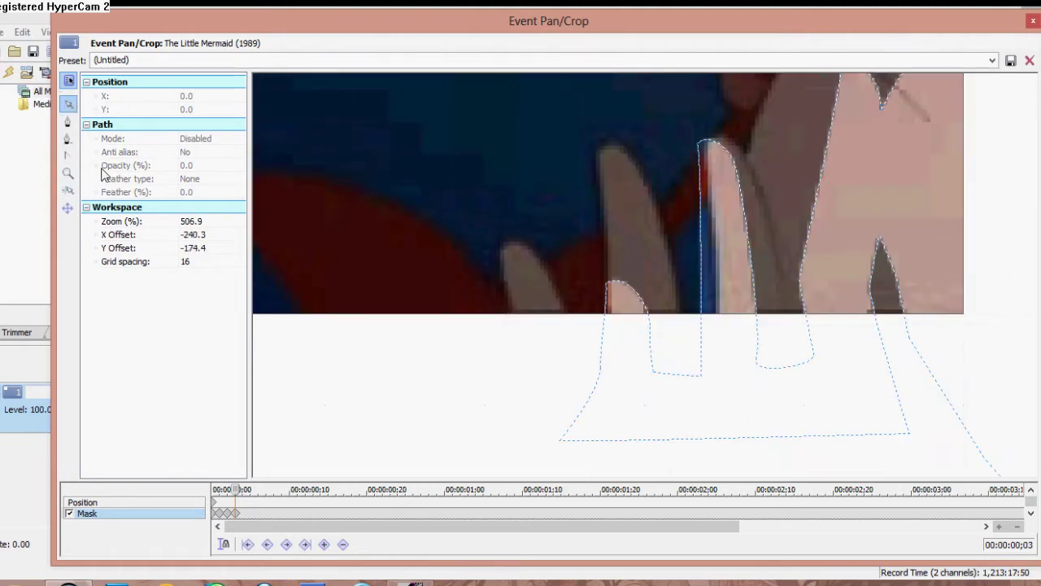
- Start a new mask path below the hand at 00:00:00;03 and trace it around the mermaid's fingers
click(68, 139)
click(519, 357)
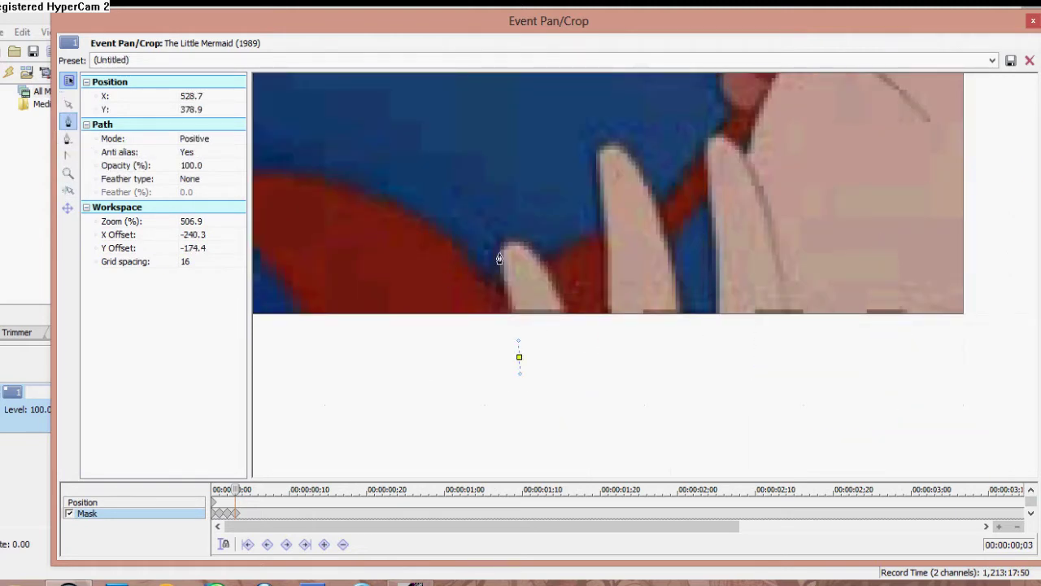
drag(511, 230, 521, 224)
click(536, 364)
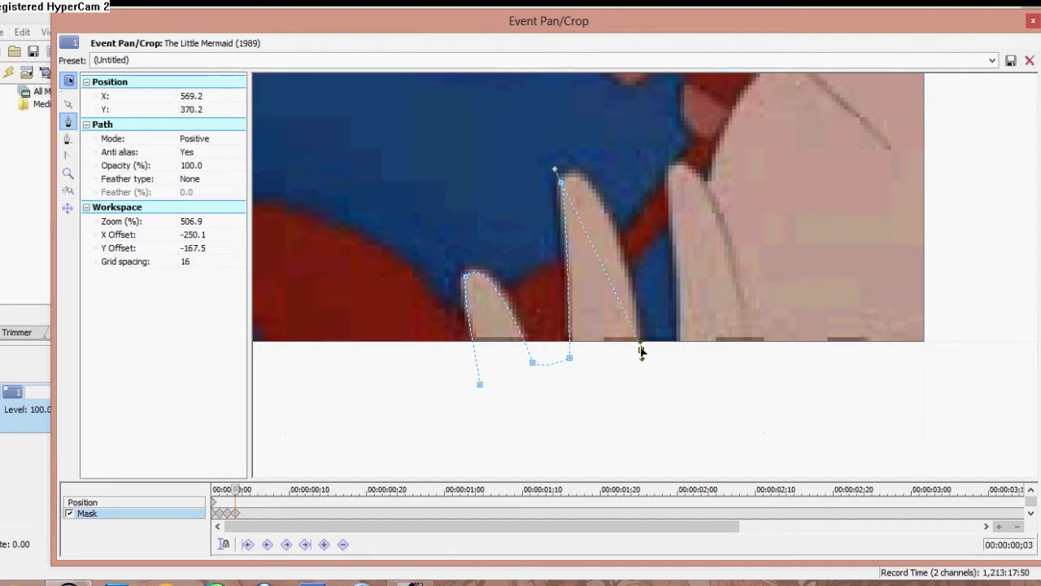
click(581, 373)
click(572, 188)
click(568, 349)
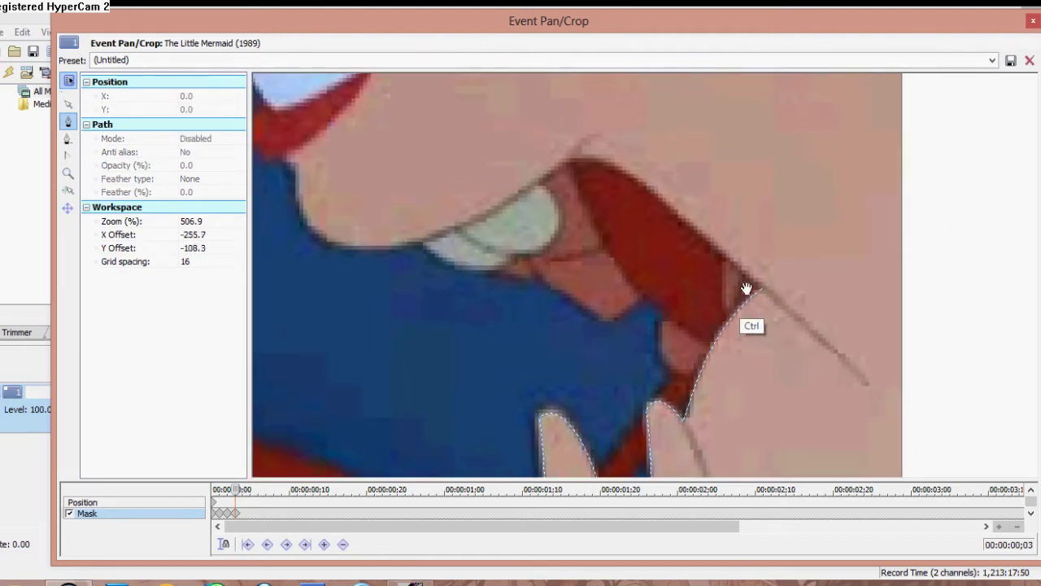
- Continue the new mask path from the hand along the neck and under the jaw to the chin
click(770, 288)
click(572, 158)
drag(631, 148, 689, 159)
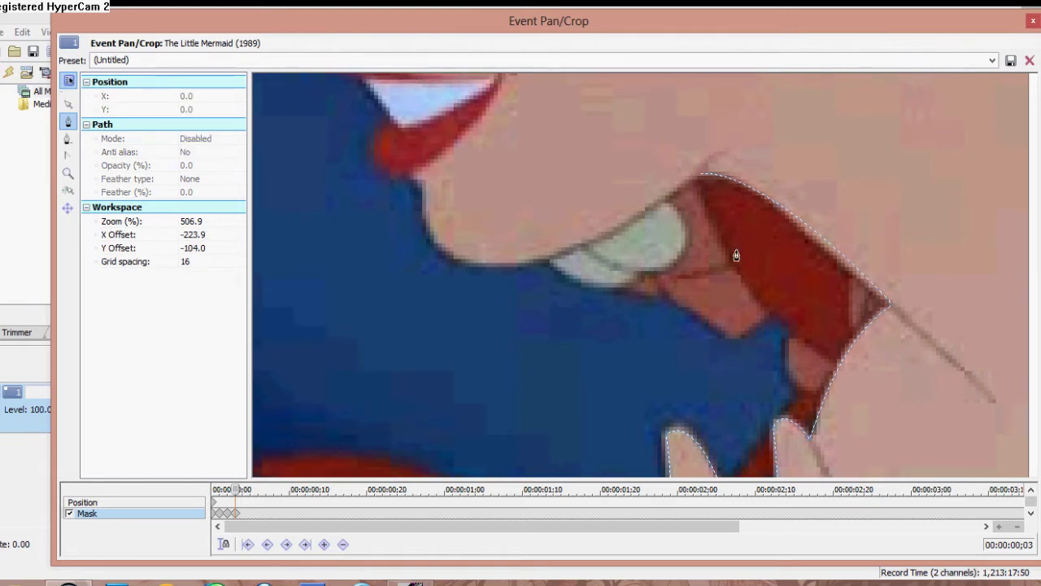
click(698, 174)
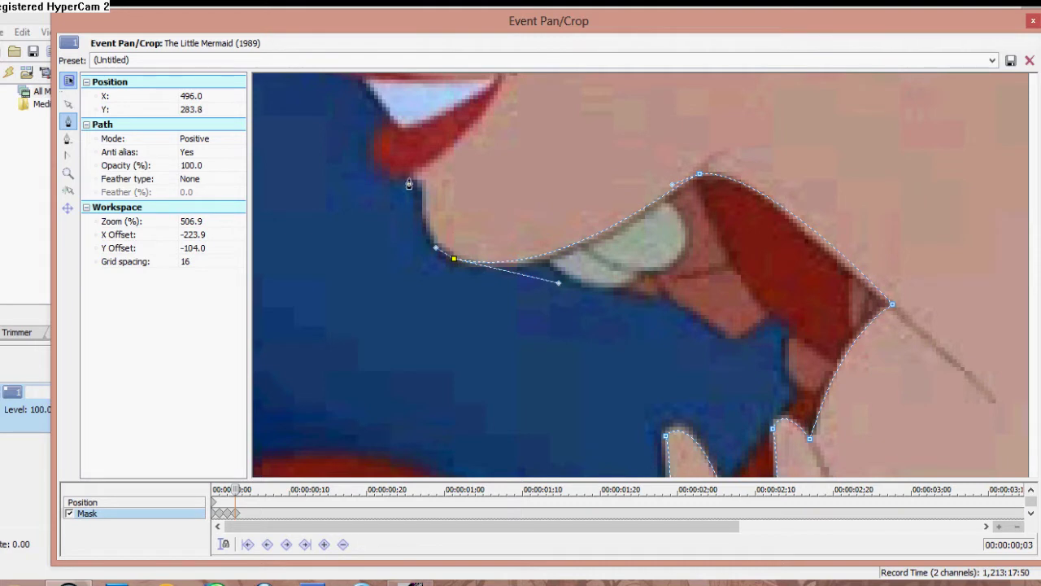
- Trace the new mask path up the chin, around both lips and the teeth to the base of the nose
drag(359, 225, 409, 235)
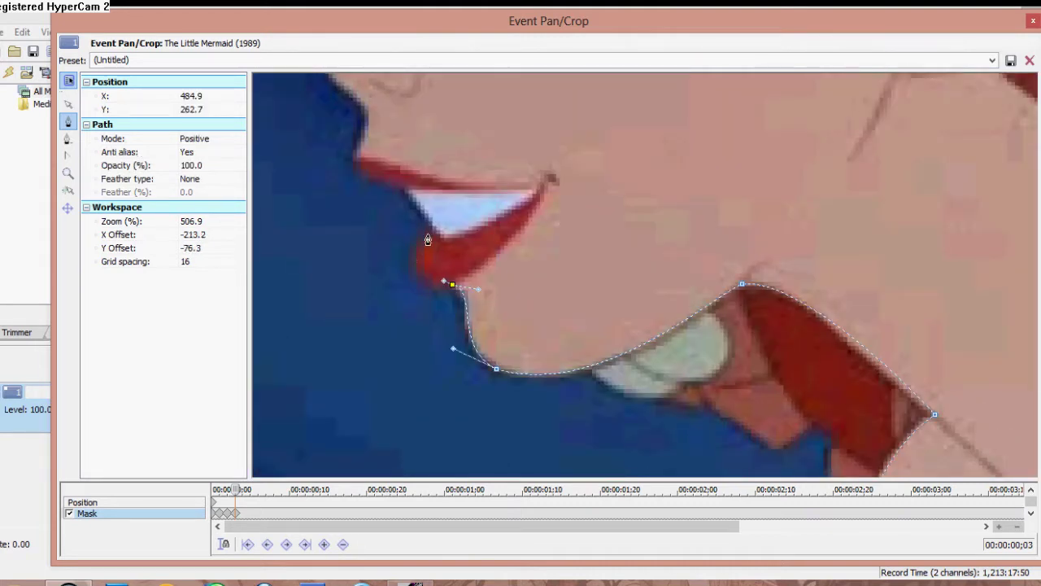
mouse_move(417, 270)
mouse_down()
mouse_move(441, 300)
mouse_move(417, 259)
mouse_move(448, 239)
mouse_move(429, 232)
mouse_move(419, 251)
mouse_up()
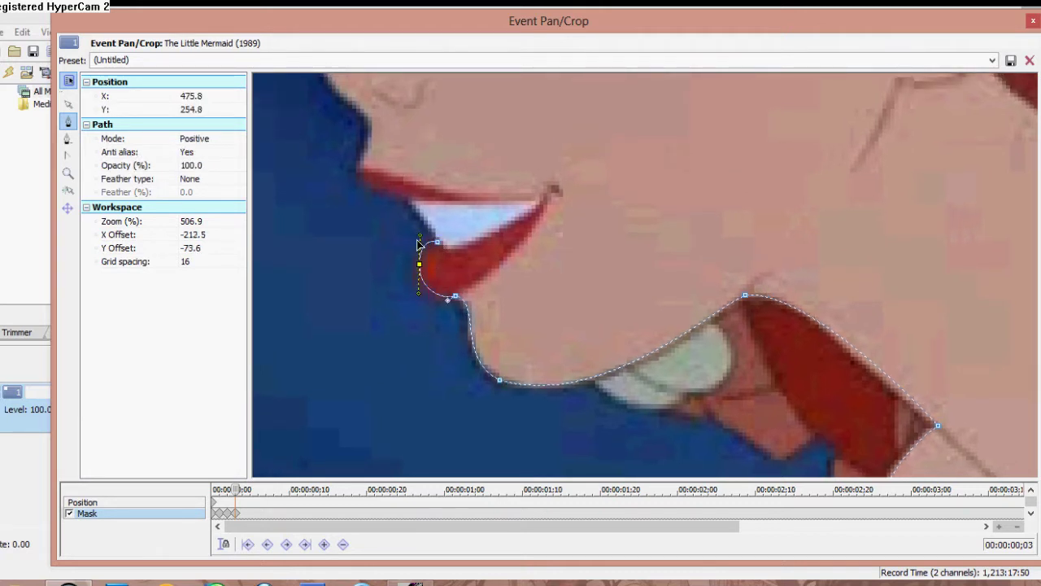
click(407, 224)
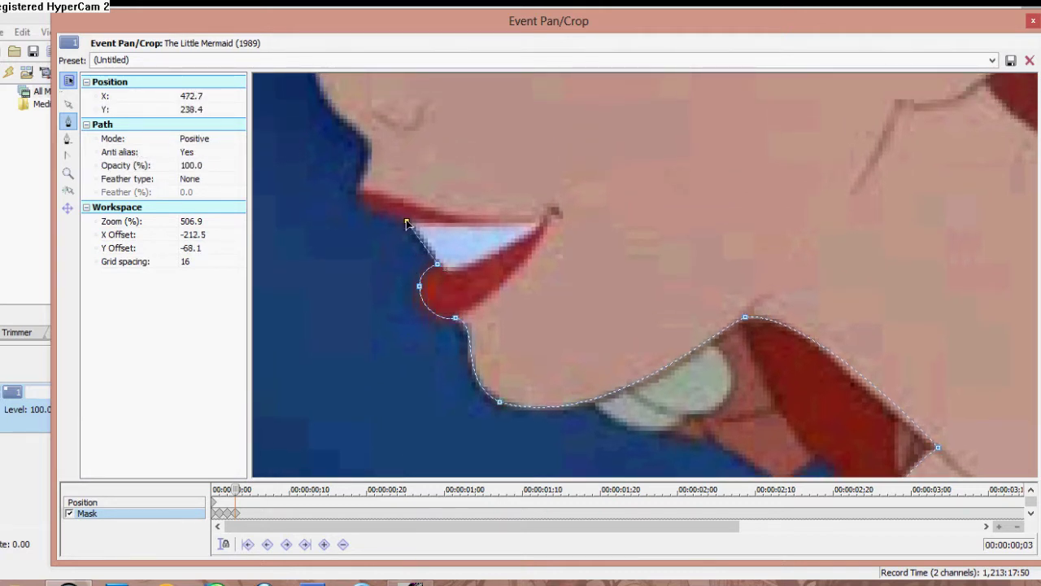
drag(368, 145, 456, 255)
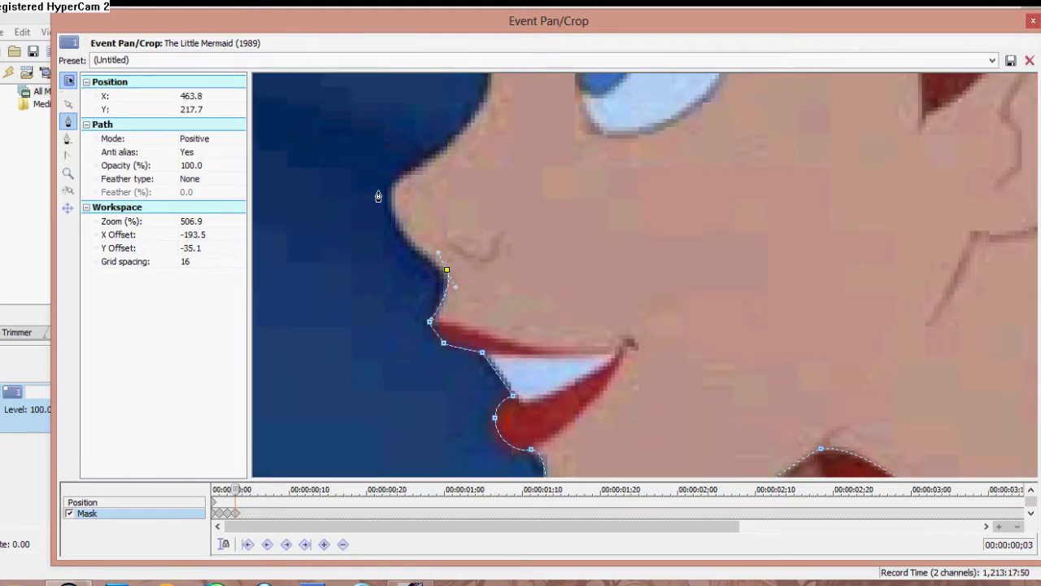
- Curve the new mask path around the nose tip and up the bridge beside the eye
drag(390, 216, 429, 346)
click(526, 228)
drag(531, 297, 504, 425)
click(68, 175)
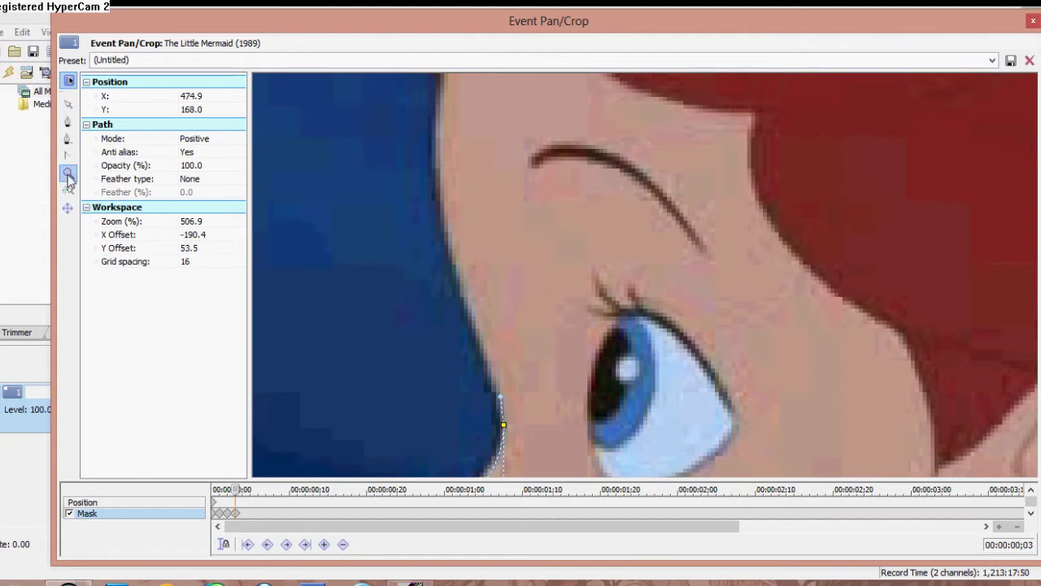
- Extend the mask path from the nose bridge up to the hairline and curve it along the forehead
scroll(69, 181, down, 2)
click(68, 120)
click(568, 187)
drag(554, 271, 558, 269)
click(600, 357)
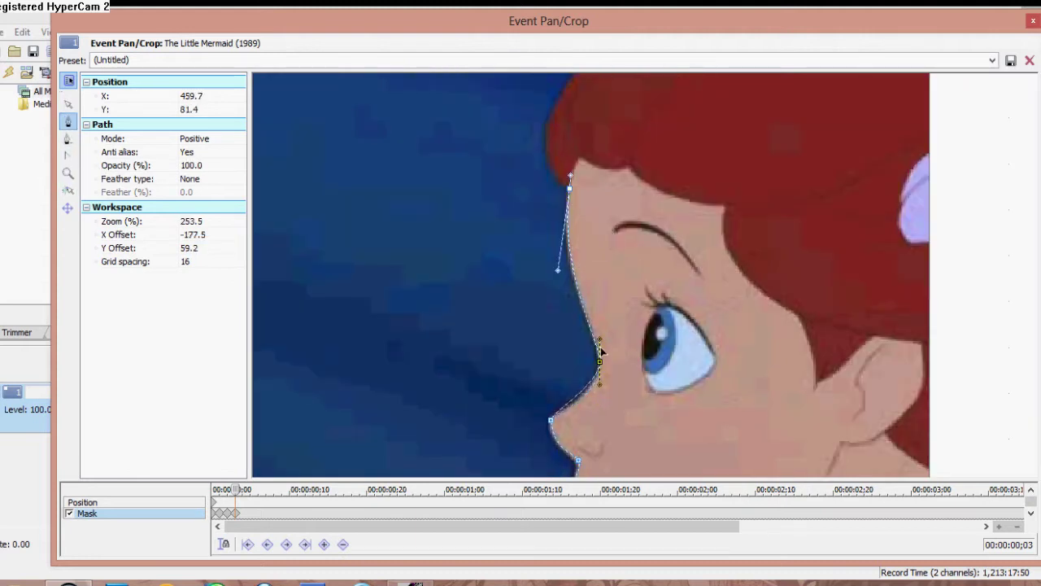
- Curve the mask path around the front of the hair and carry it outside the frame back to below the hand
click(69, 175)
drag(395, 170, 333, 244)
click(69, 120)
click(632, 152)
drag(559, 318, 485, 260)
drag(636, 153, 622, 170)
click(610, 127)
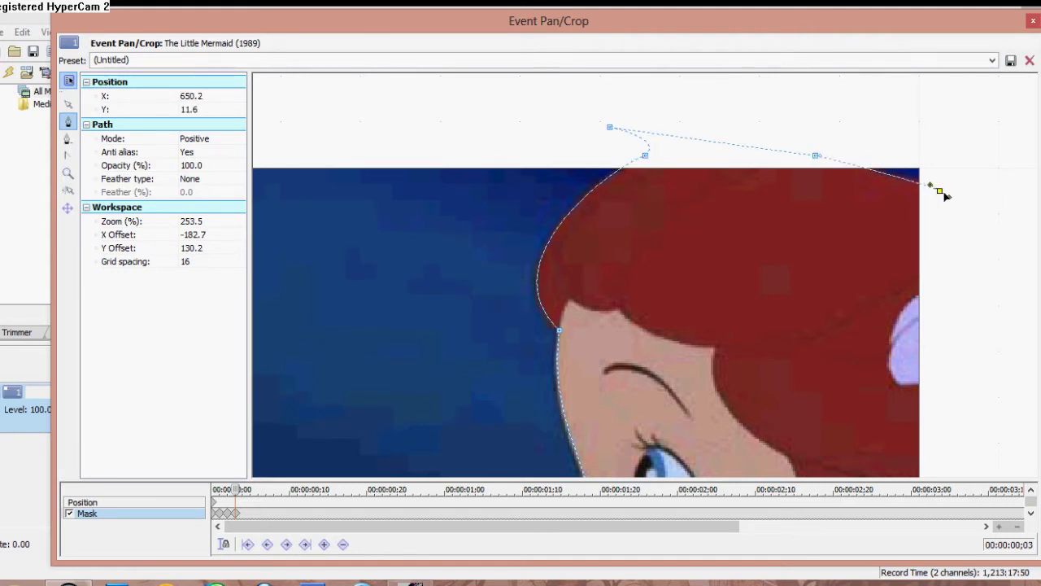
scroll(643, 308, down, 2)
scroll(679, 319, up, 1)
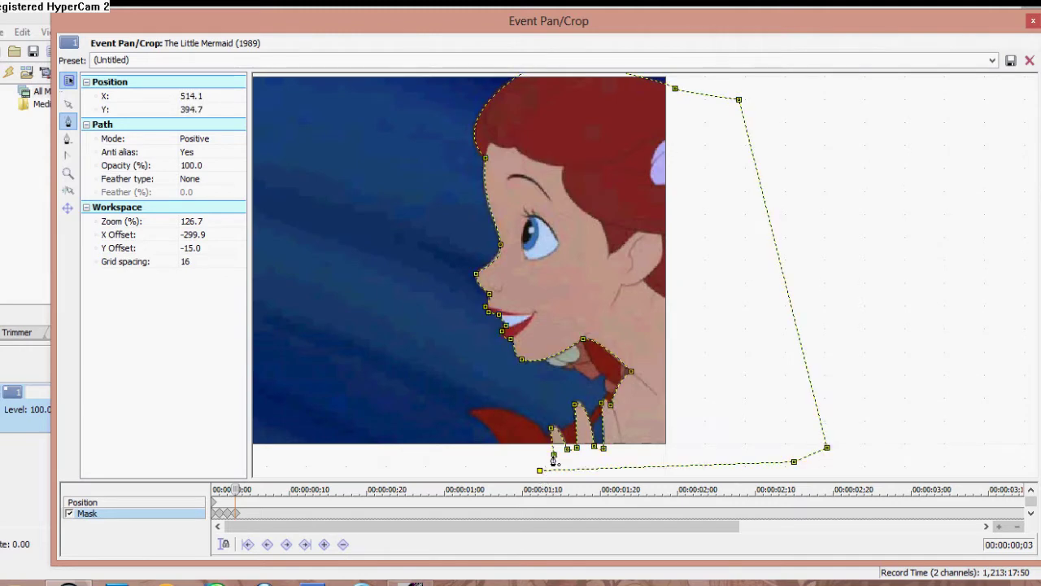
- Close the mask editor and inspect the masked frame at 00:00:00;03 in the full-screen preview
drag(559, 21, 253, 199)
click(686, 206)
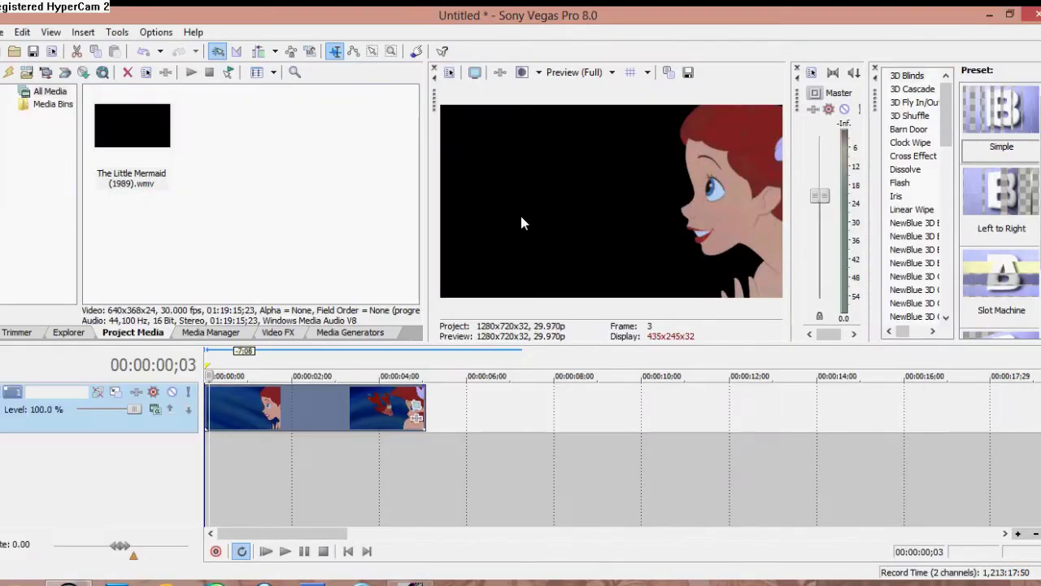
key(alt+shift+4)
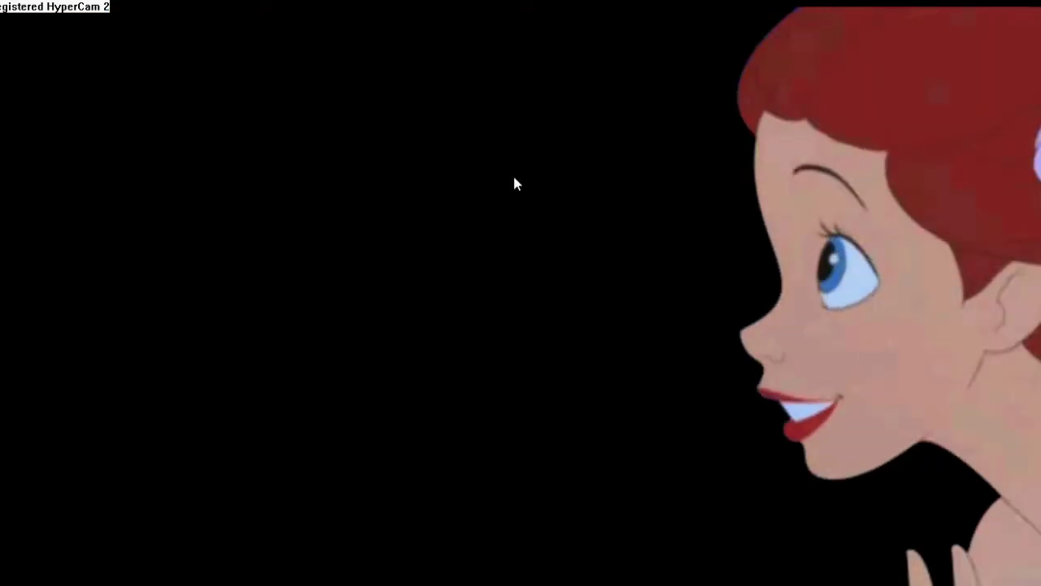
key(Escape)
- Reopen the clip's Event Pan/Crop mask, add a mask keyframe at 00:00:00;04 and move to 00:00:00;05
key(Up)
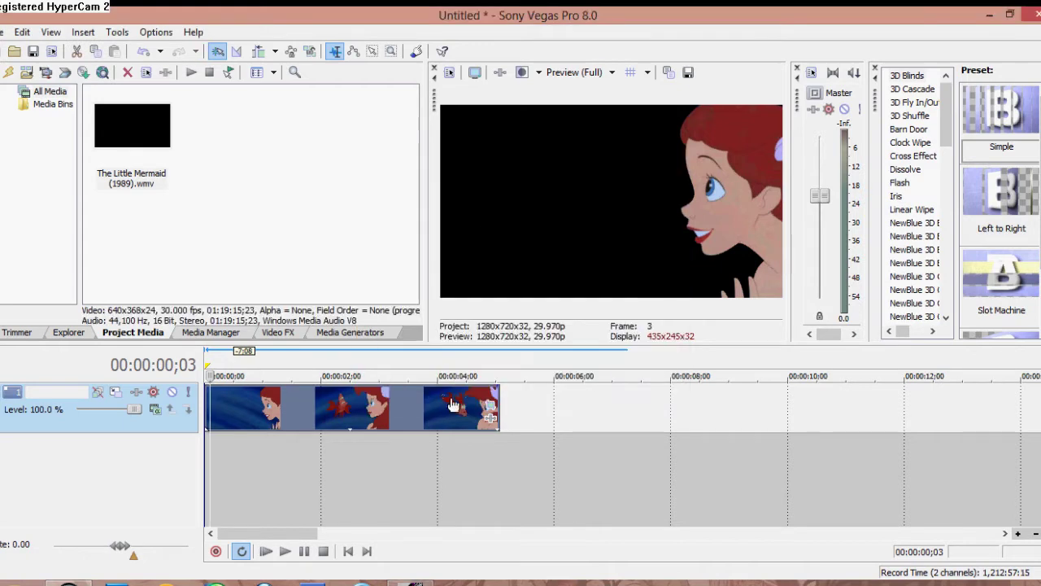
click(491, 418)
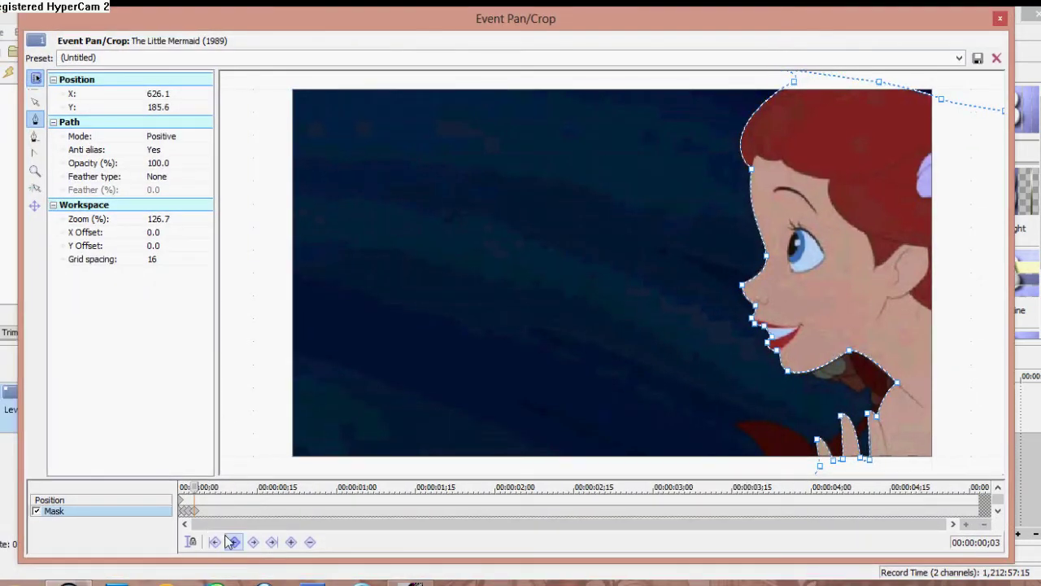
scroll(224, 540, up, 2)
click(230, 514)
click(34, 170)
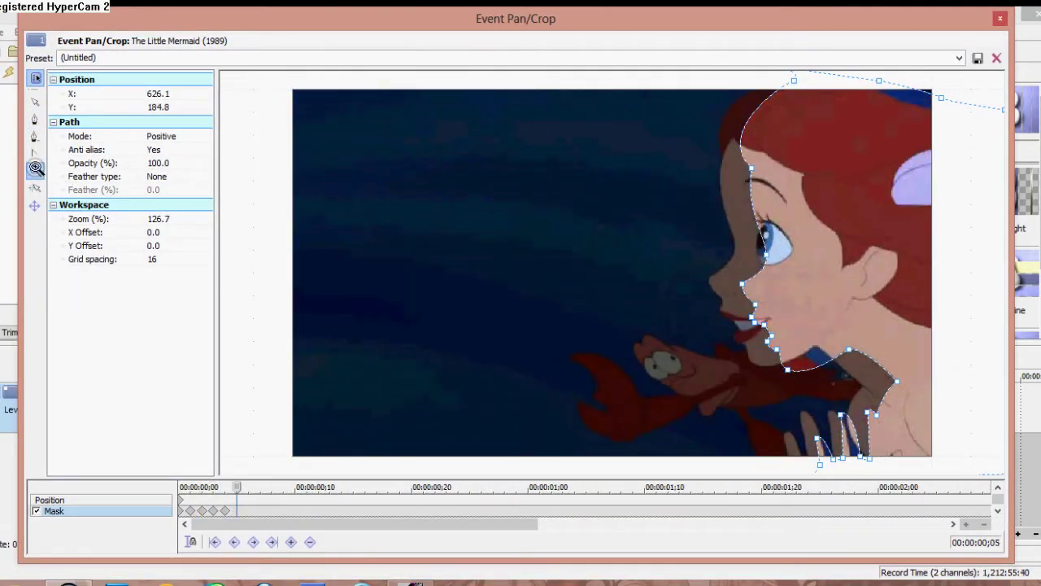
- Reposition the existing hand mask points at 00:00:00;05 so the path fits around each of the mermaid's fingers
click(619, 321)
click(618, 321)
click(40, 100)
scroll(551, 318, down, 3)
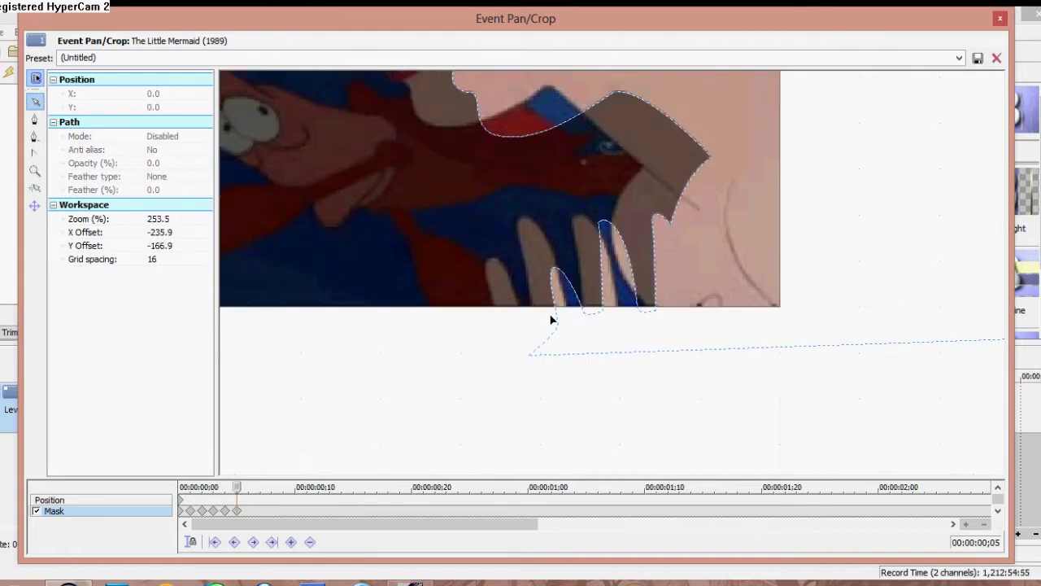
click(548, 310)
drag(598, 222, 519, 220)
drag(637, 307, 583, 313)
drag(652, 219, 658, 311)
drag(623, 275, 617, 313)
click(565, 209)
click(576, 220)
click(660, 318)
- Move the neck-shoulder mask point onto its corner at 00:00:00;05 and curve the path along the shoulder and neck
click(713, 159)
drag(712, 159, 643, 165)
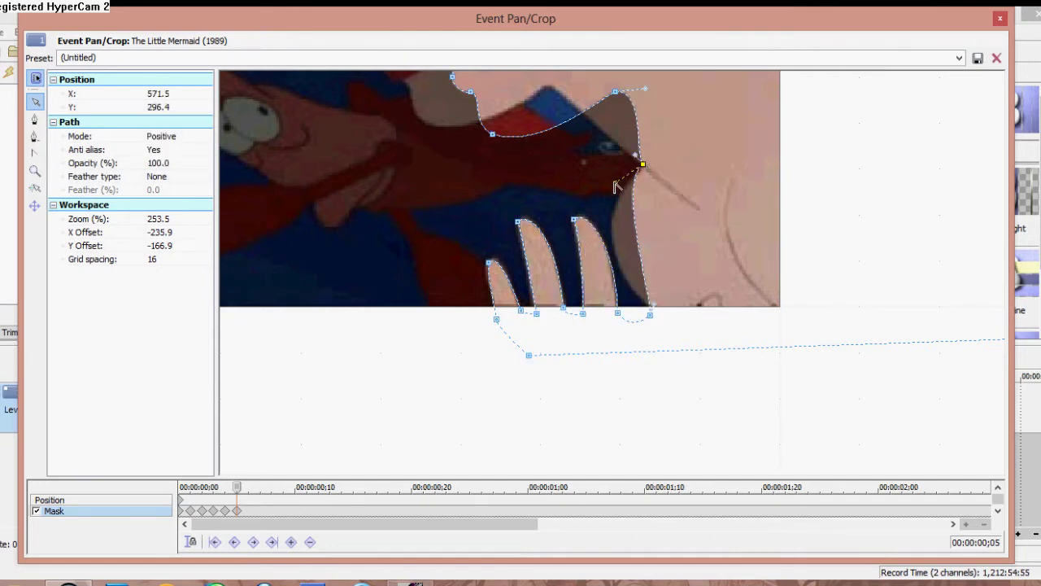
click(658, 185)
click(643, 165)
click(572, 250)
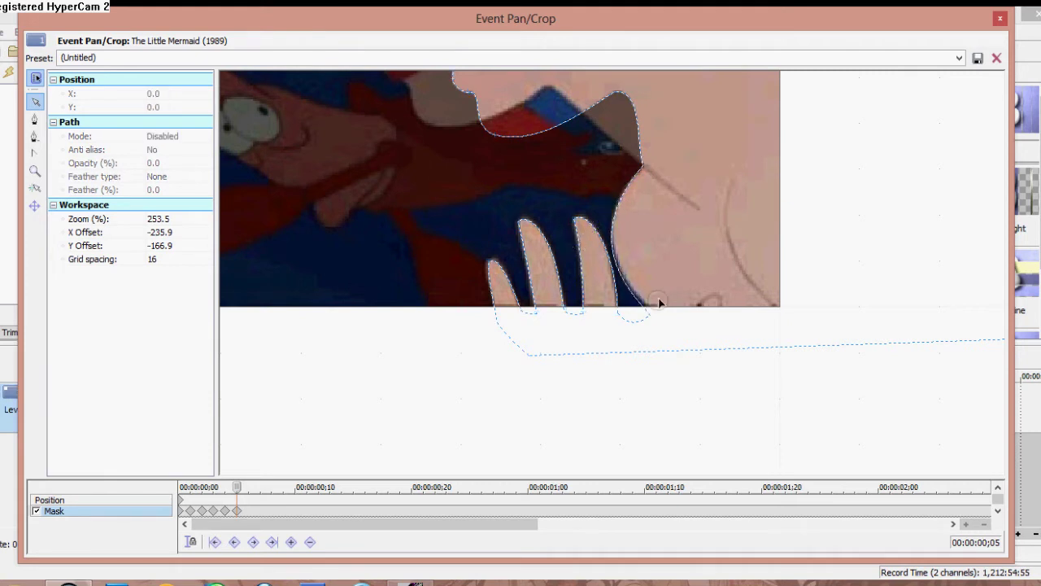
scroll(684, 230, up, 3)
drag(594, 221, 524, 213)
drag(610, 283, 692, 263)
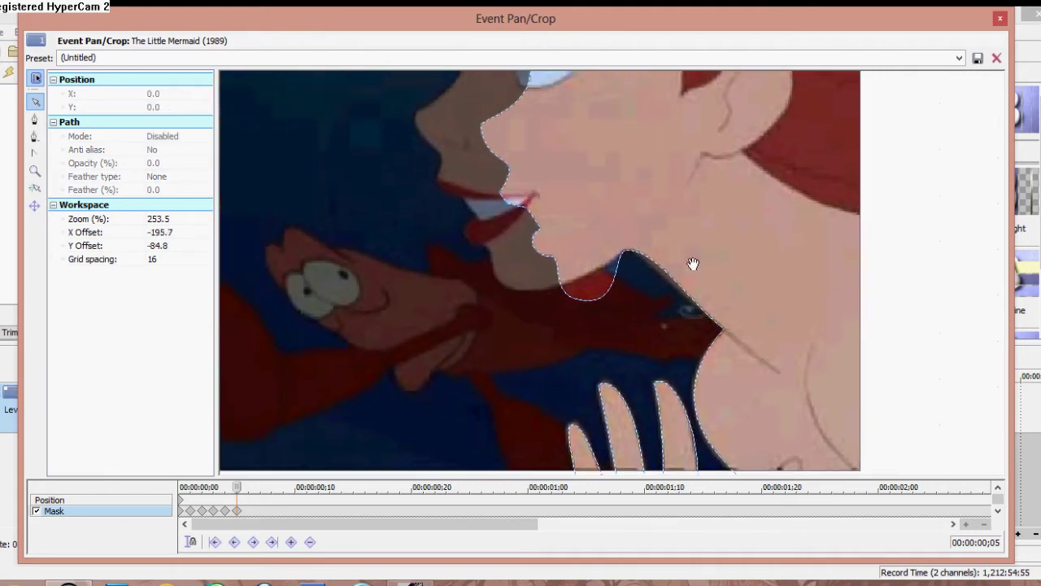
- Fit the mask points at 00:00:00;05 to the mermaid's chin, lips, nose and the bridge beside the eye
scroll(539, 237, up, 3)
click(502, 183)
drag(502, 183, 514, 325)
click(572, 320)
click(516, 313)
drag(556, 120, 438, 323)
click(460, 139)
click(450, 225)
click(492, 321)
click(428, 326)
click(483, 306)
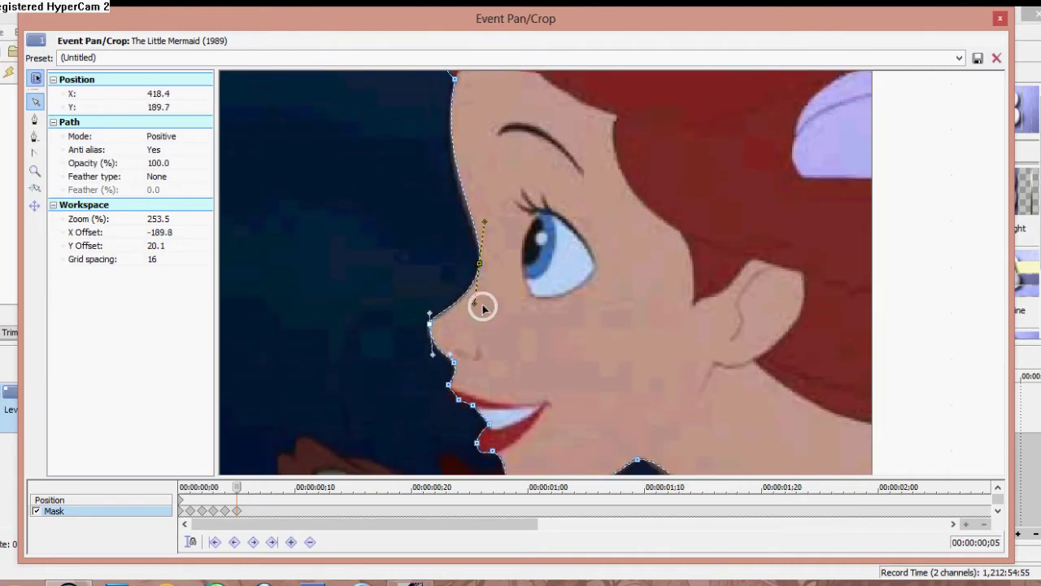
- Reshape the mask at 00:00:00;05 around the front of the hair and along its upper edge
drag(473, 313, 504, 225)
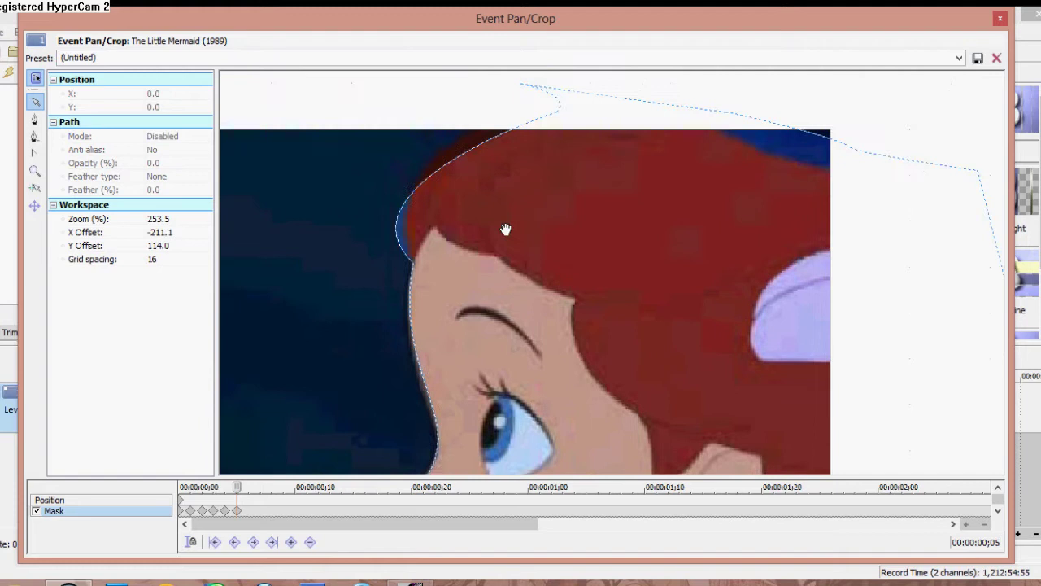
click(553, 92)
drag(340, 203, 558, 76)
click(514, 105)
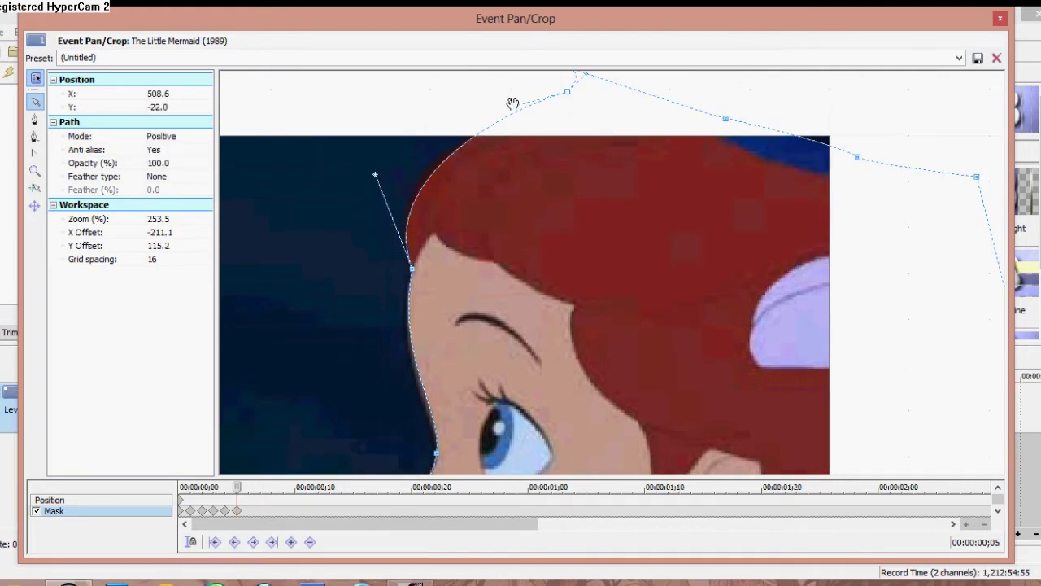
drag(513, 105, 624, 156)
click(756, 209)
drag(755, 209, 759, 220)
drag(558, 163, 716, 221)
- Close the mask editor and inspect the reshaped mask in the full-screen preview
click(35, 170)
scroll(553, 325, down, 4)
scroll(553, 325, up, 2)
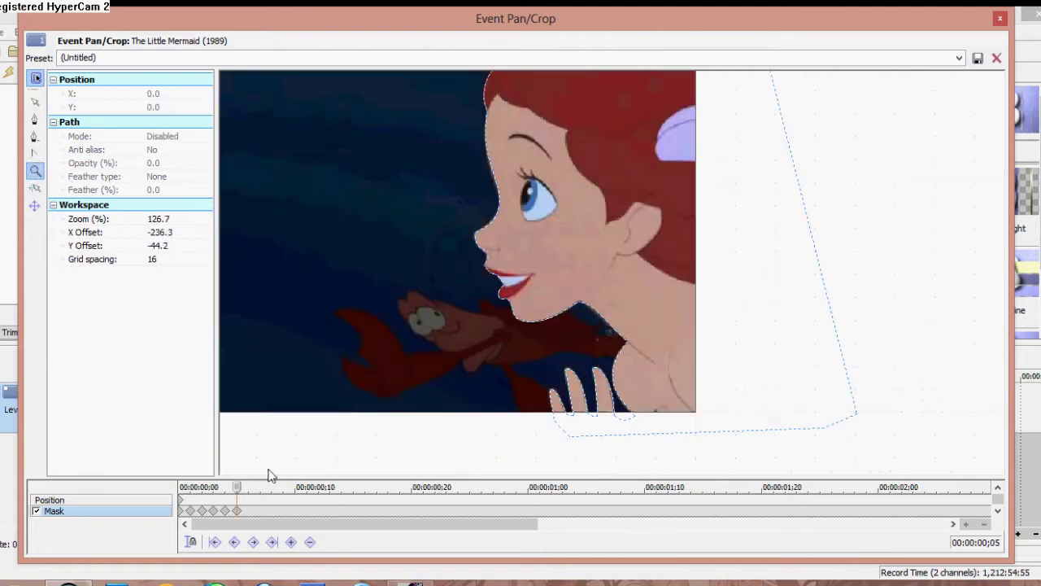
click(253, 515)
click(999, 18)
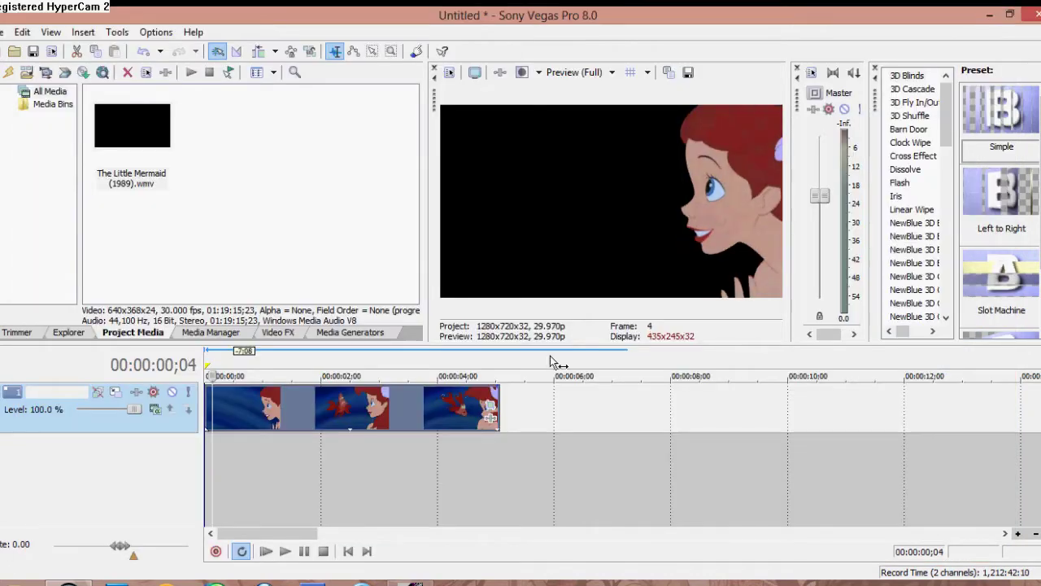
click(475, 71)
key(space)
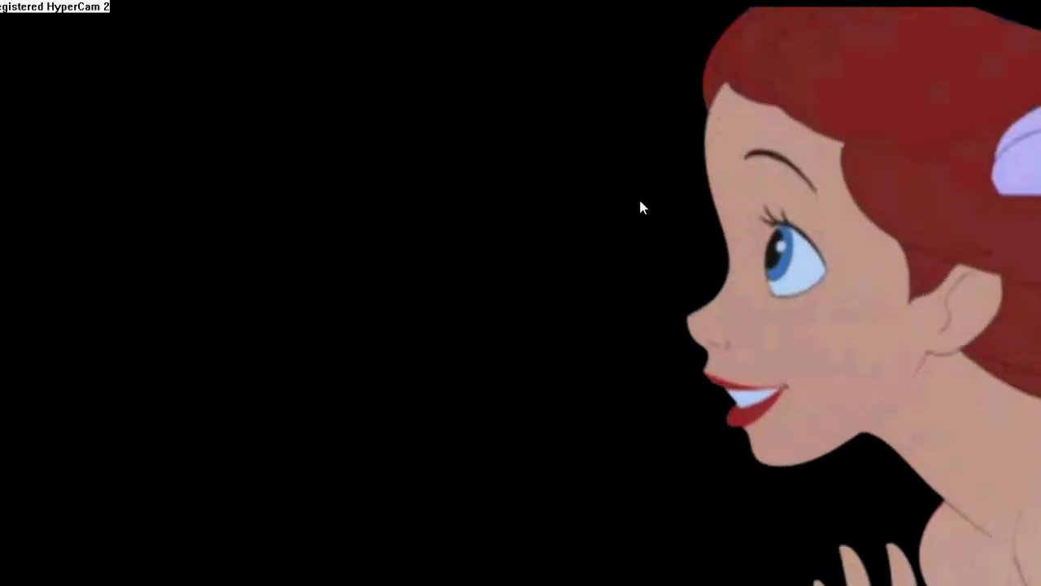
key(Escape)
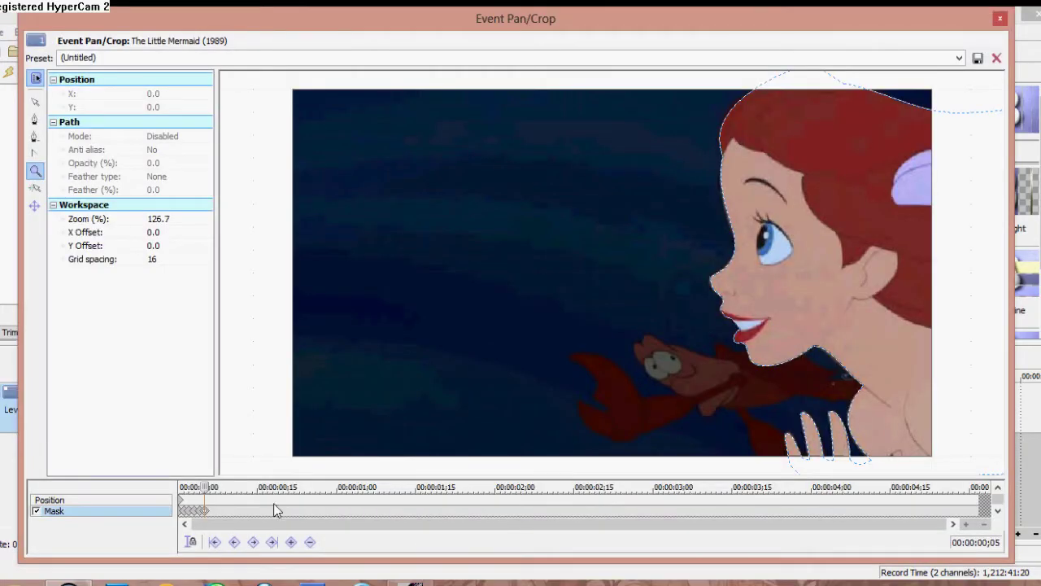
- Reopen the clip's Event Pan/Crop mask, add a mask keyframe at 00:00:00;06 and move to 00:00:00;07
scroll(275, 510, up, 3)
click(272, 510)
click(288, 509)
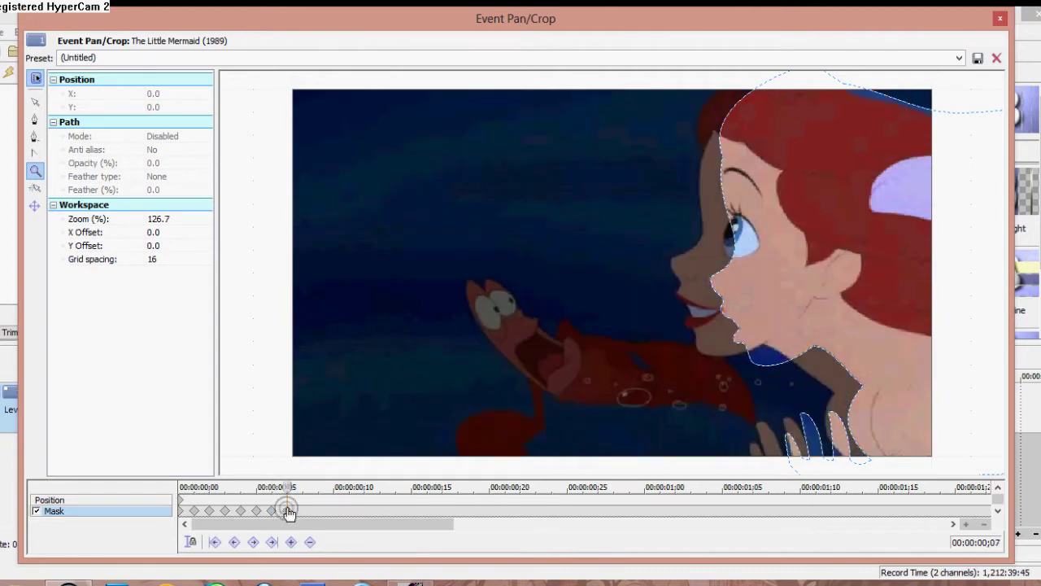
- Reposition the mask points at 00:00:00;07 onto the mermaid's fingers and the neck-shoulder corner
scroll(569, 326, down, 2)
scroll(592, 302, up, 4)
click(34, 101)
click(518, 352)
drag(518, 352, 504, 271)
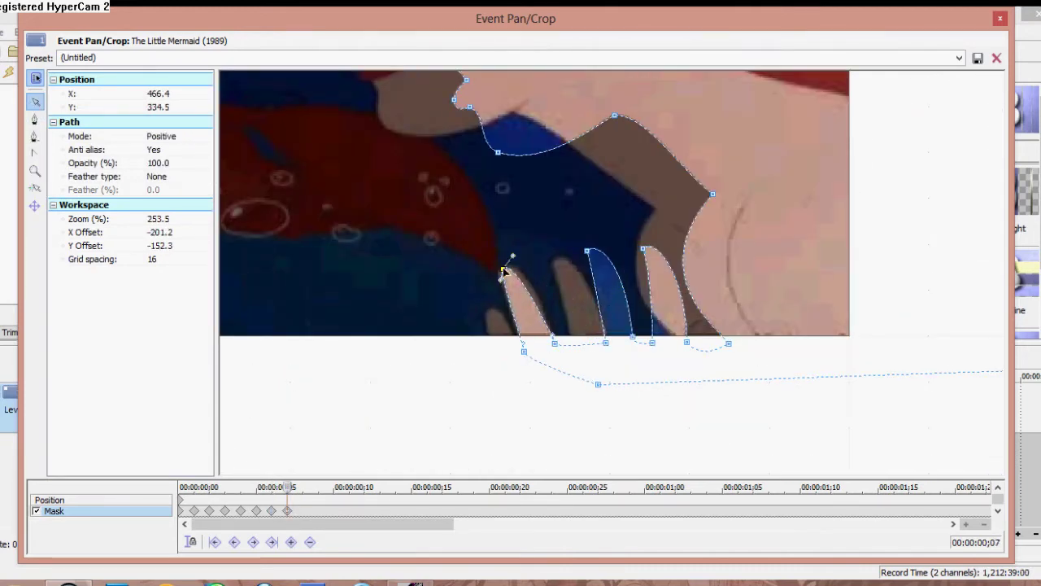
drag(587, 251, 555, 261)
drag(605, 343, 627, 368)
drag(643, 249, 620, 442)
drag(687, 343, 609, 474)
drag(713, 194, 656, 209)
- Correct the mask points around the little finger and along the path below the frame at 00:00:00;07
mouse_move(508, 345)
mouse_down()
mouse_move(535, 373)
mouse_move(493, 401)
mouse_move(550, 384)
mouse_move(489, 405)
mouse_move(518, 333)
mouse_up()
click(522, 350)
click(521, 333)
click(535, 373)
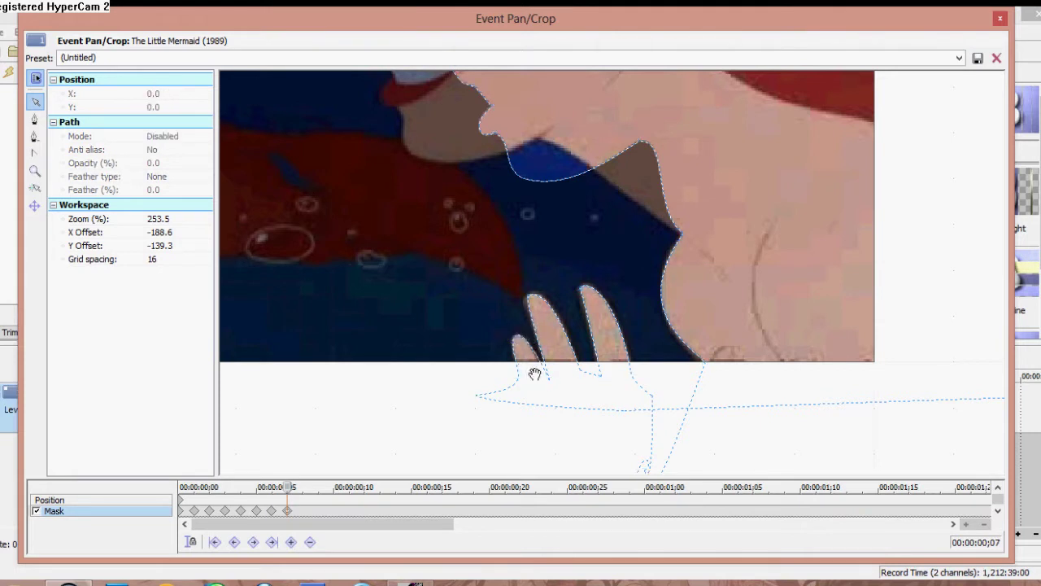
drag(535, 374, 486, 410)
click(511, 454)
click(513, 401)
- Fit the mask at 00:00:00;07 to the neck, chin and nose tip, and move the editor window clear of the preview
drag(477, 235, 424, 294)
click(541, 286)
drag(432, 177, 407, 179)
drag(530, 122, 472, 125)
drag(986, 16, 476, 42)
drag(399, 57, 404, 32)
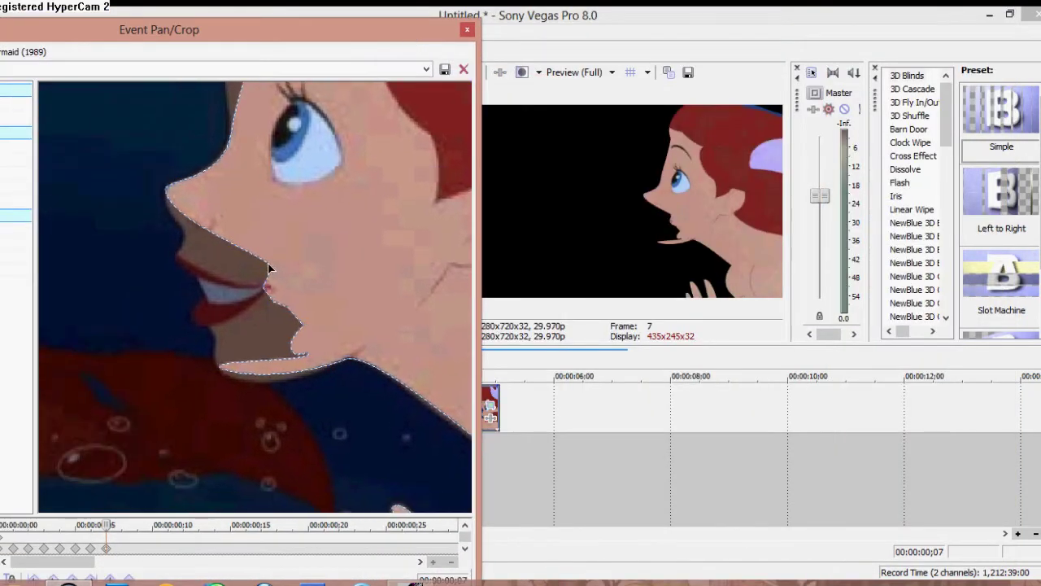
- Move the remaining mouth and chin mask points at 00:00:00;07 onto the lips and the edge of the chin
click(270, 268)
drag(270, 268, 186, 275)
drag(302, 326, 206, 295)
drag(306, 352, 208, 325)
drag(222, 368, 226, 375)
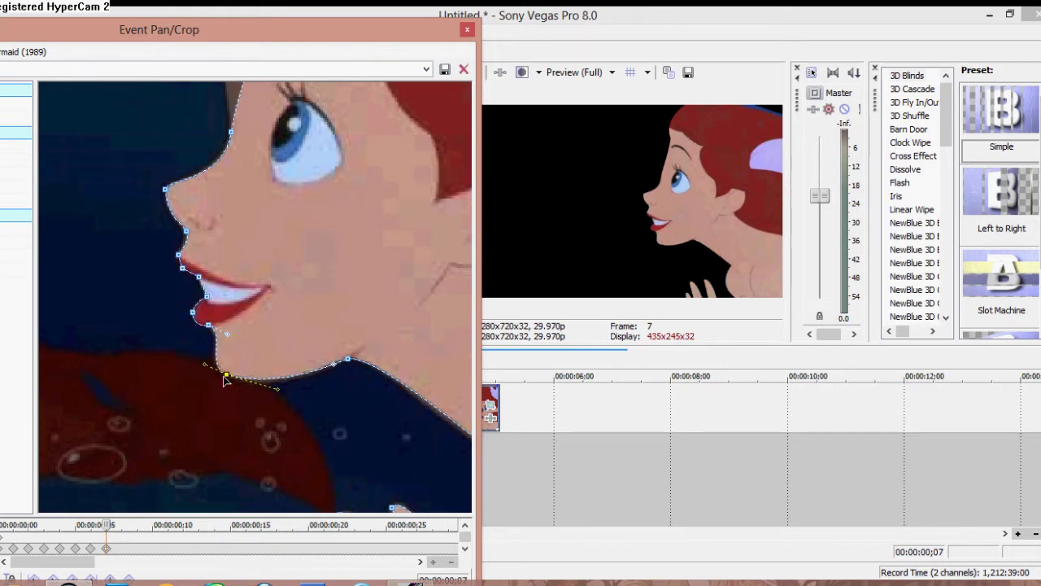
- Fit the mask at 00:00:00;07 to the forehead, the front of the hair and the hair's upper back edge
scroll(225, 337, up, 5)
click(248, 154)
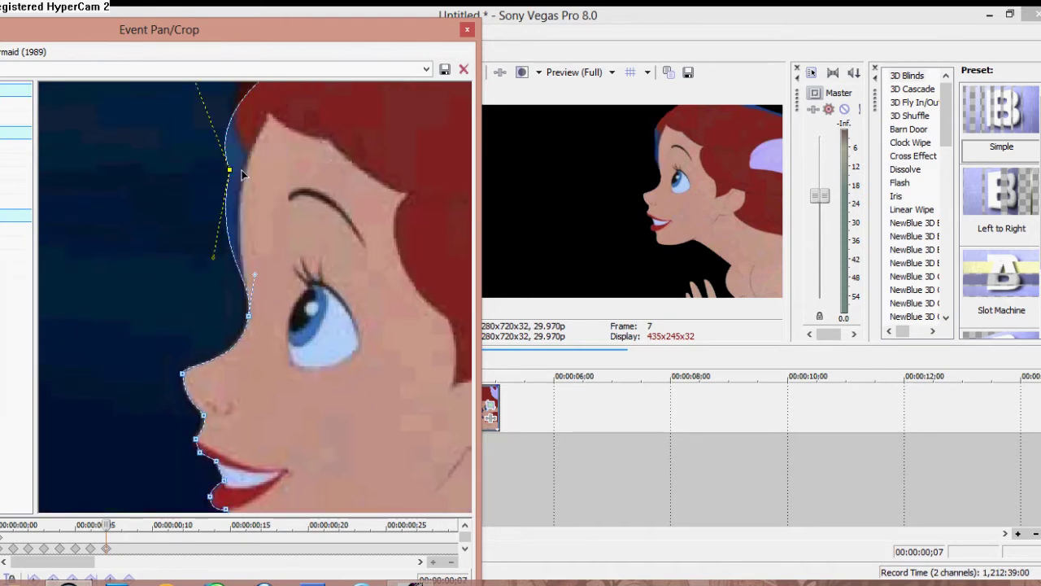
drag(233, 231, 228, 263)
drag(299, 198, 266, 308)
drag(177, 339, 291, 226)
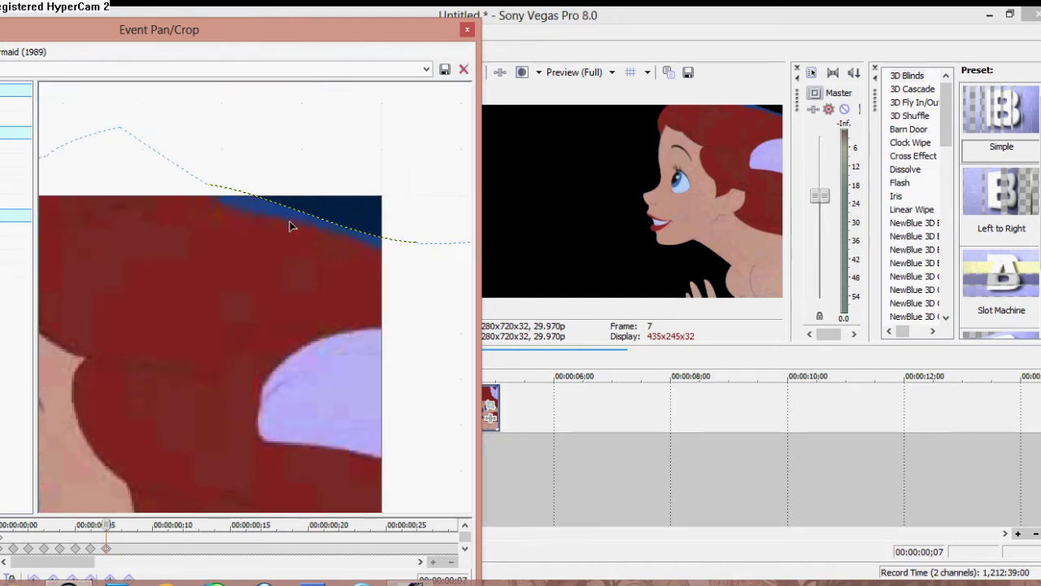
drag(222, 195, 186, 186)
click(430, 228)
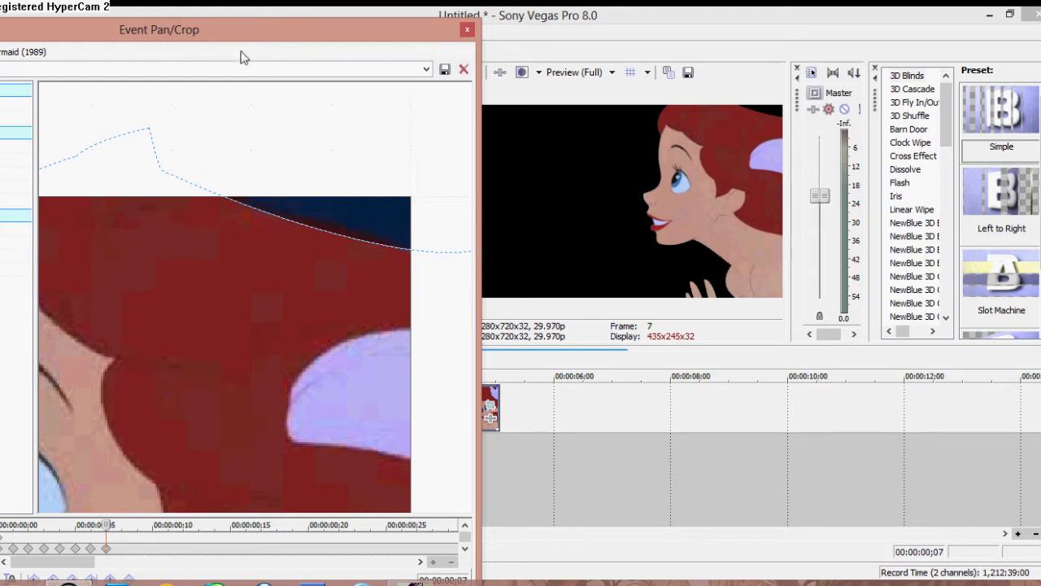
- Bring the whole Event Pan/Crop window back into view, move to 00:00:00;09 and close the window
drag(464, 34, 839, 32)
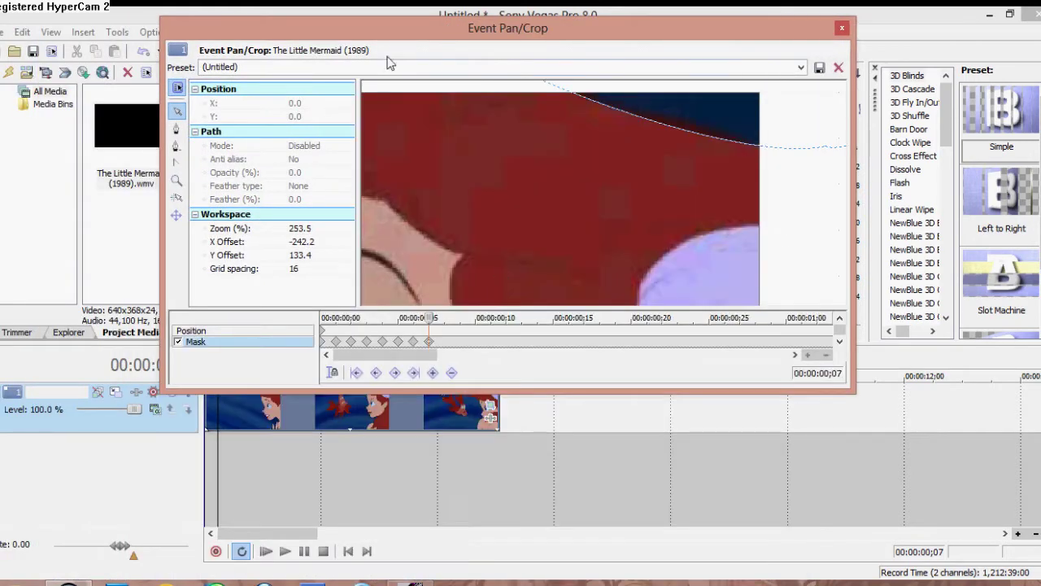
scroll(542, 232, down, 5)
drag(444, 350, 514, 324)
click(842, 28)
- Set the loop region from the clip's start to 00:00:00;09 and play it from the beginning
scroll(268, 415, down, 3)
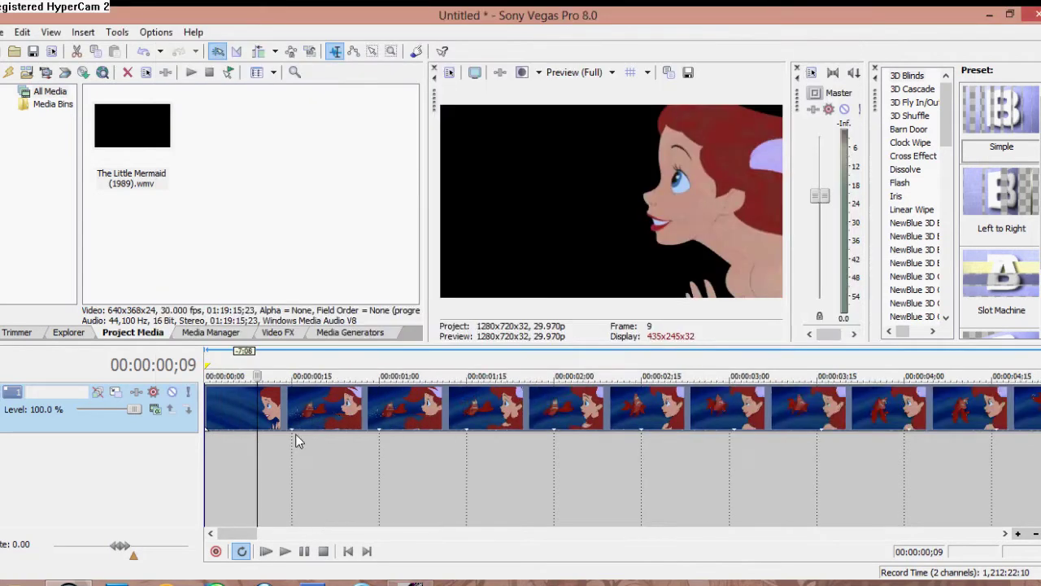
drag(211, 465, 413, 488)
click(347, 551)
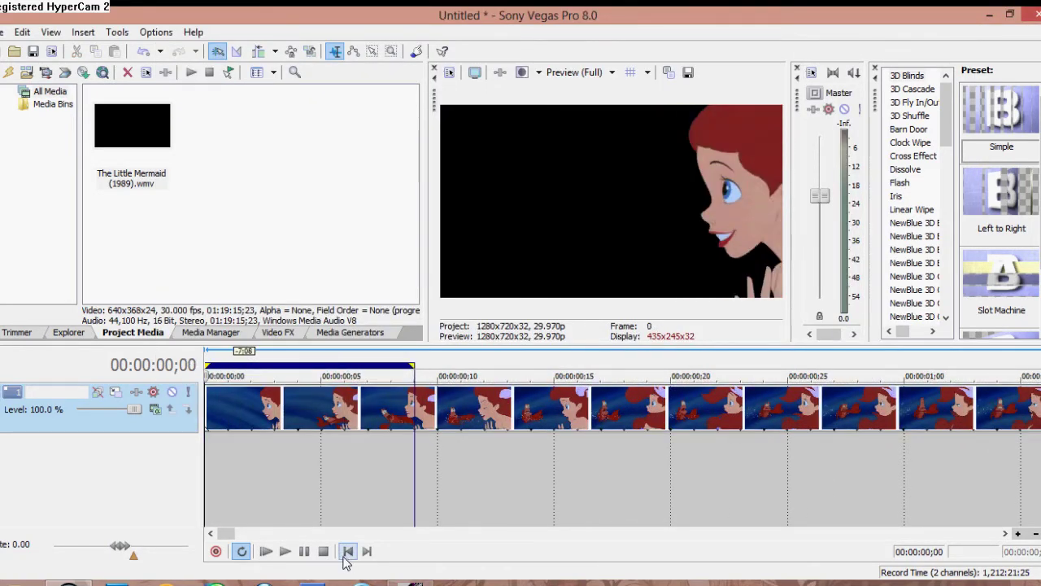
click(284, 550)
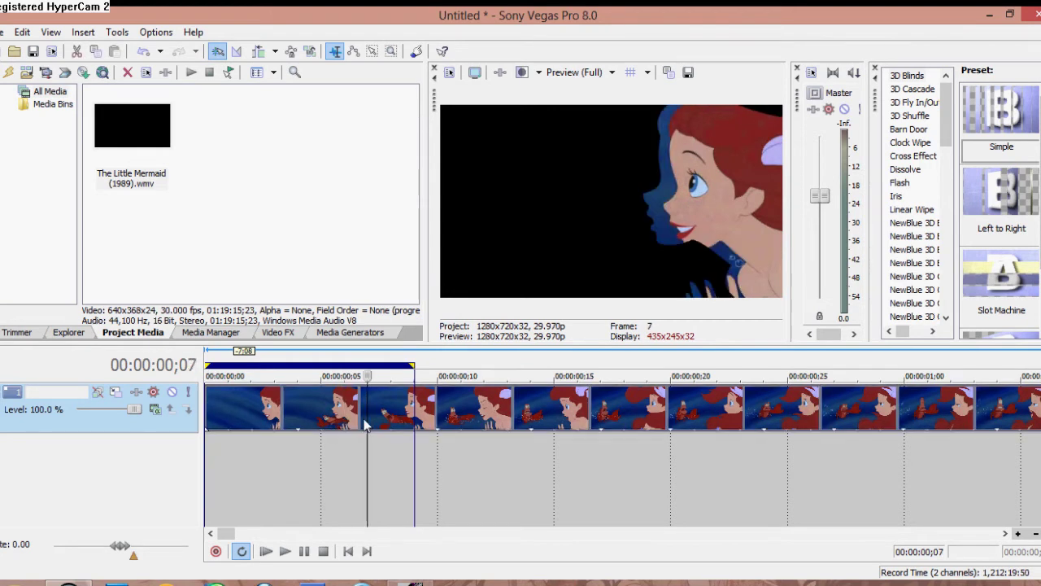
- Place markers at 00:00:00;07 and 00:00:00;08 and split the clip at both
scroll(452, 457, up, 4)
key(m)
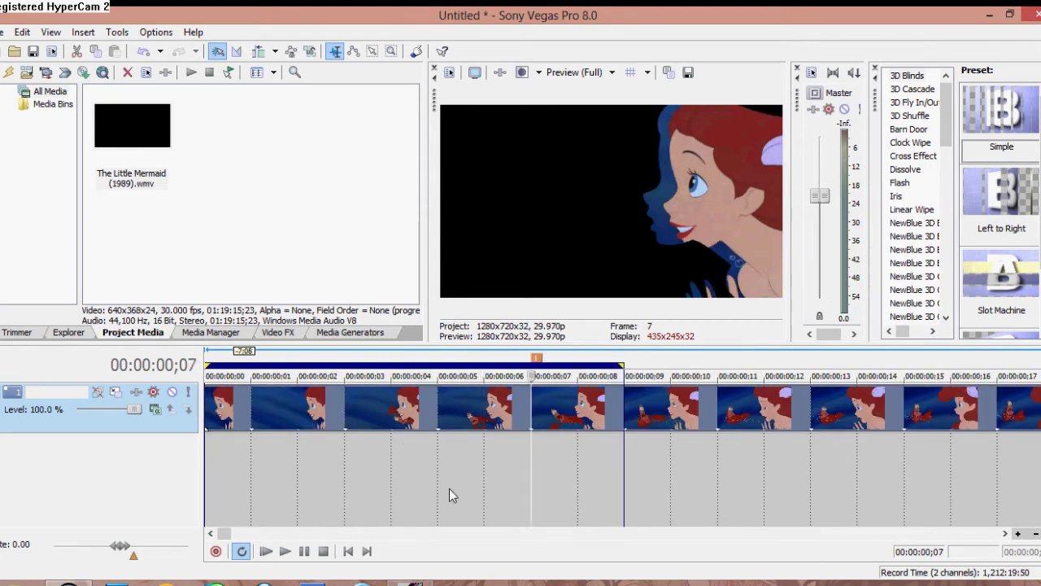
key(Right)
key(m)
key(s)
key(Left)
key(s)
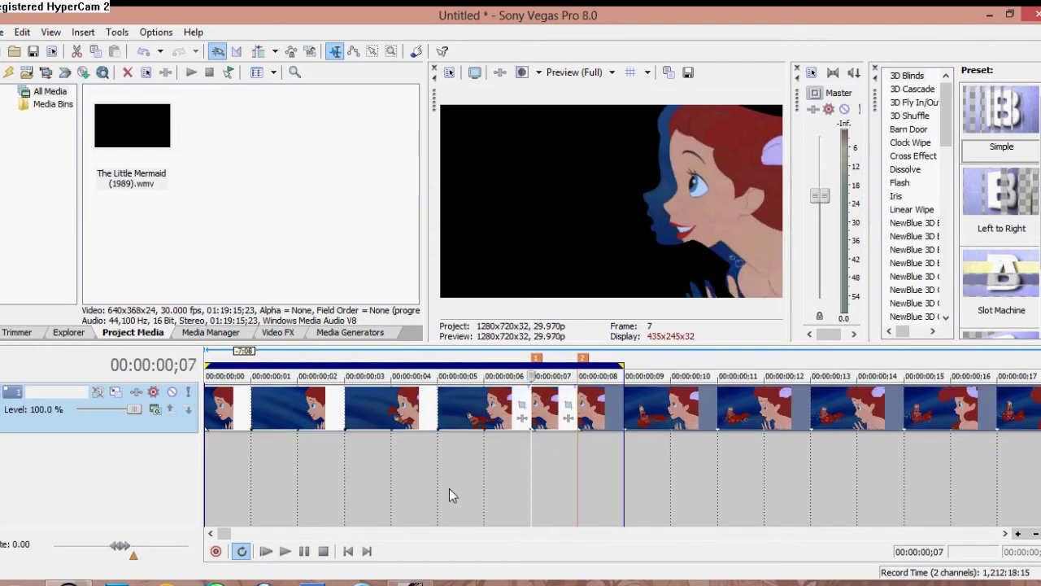
- Check the mask of the one-frame segment at 00:00:00;07 in Event Pan/Crop, and set the preview quality to Preview (Auto)
click(568, 405)
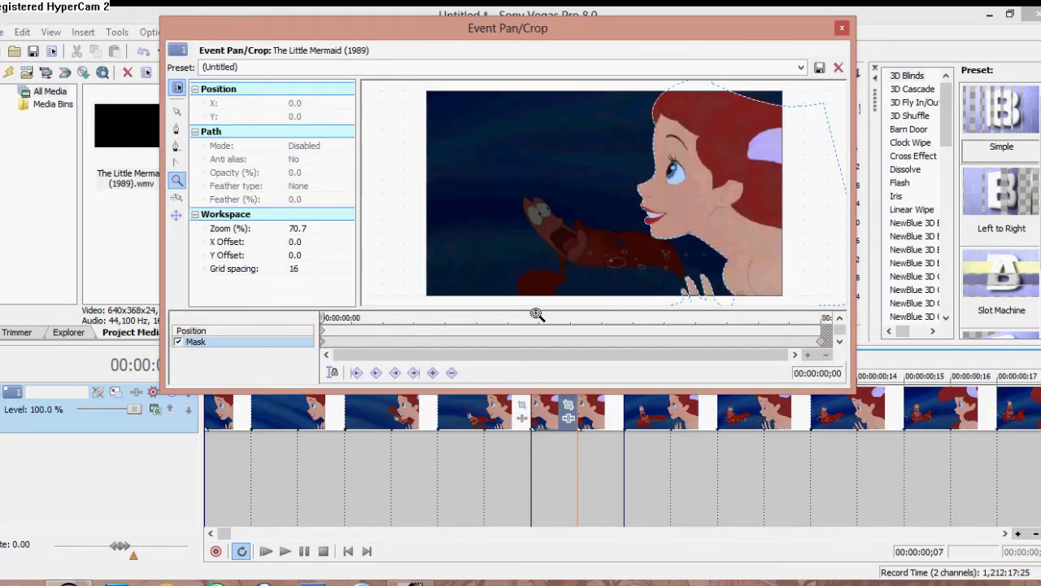
click(842, 28)
click(574, 72)
click(495, 106)
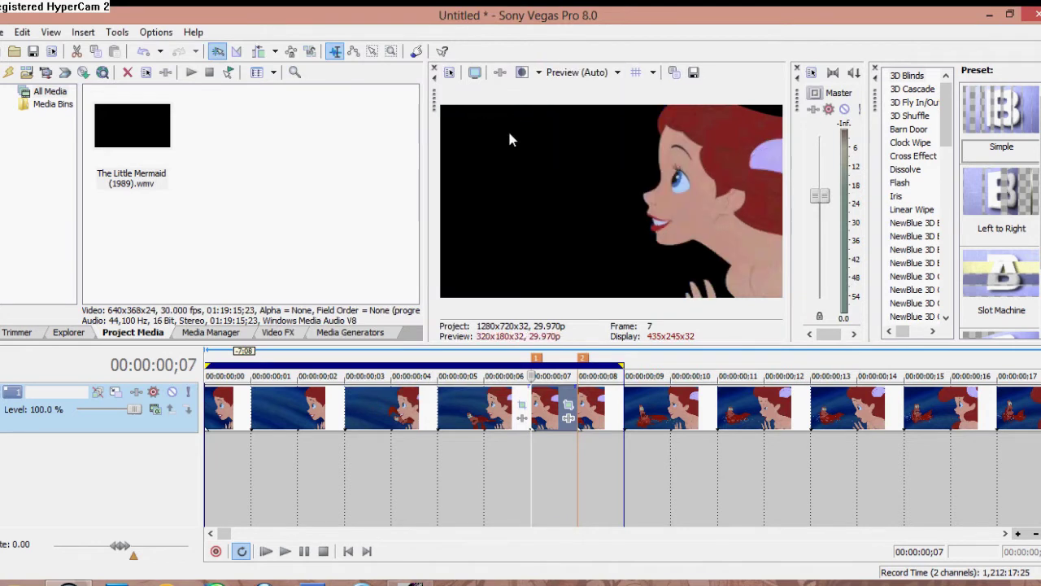
- Set the preview quality to Preview (Full) and briefly play from 00:00:00;07
click(580, 73)
click(493, 122)
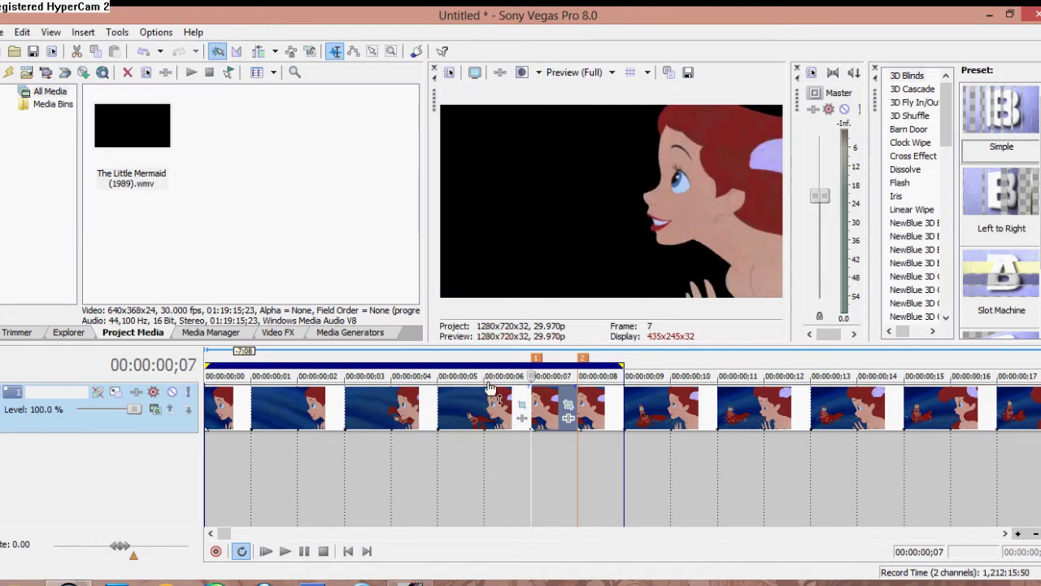
key(space)
key(space)
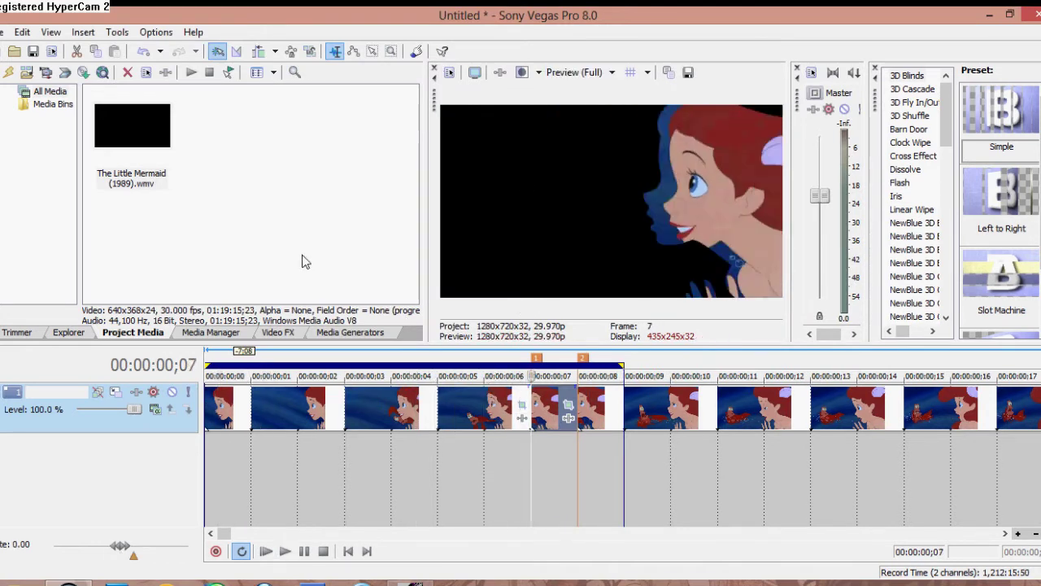
- Check the first segment's mask in Event Pan/Crop, close the window and reselect Preview (Full) as the preview quality
click(522, 406)
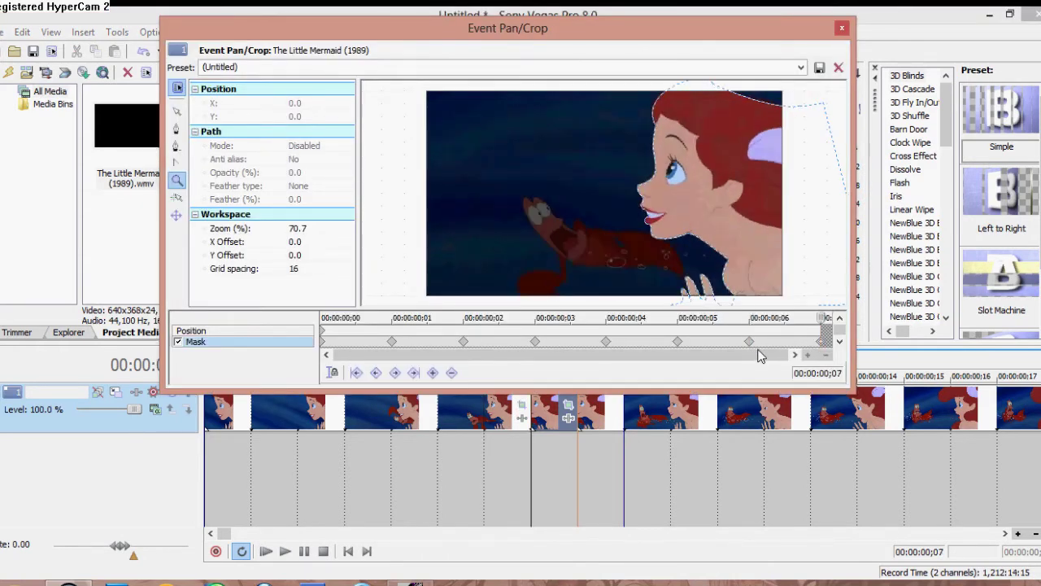
click(842, 27)
click(574, 72)
click(493, 107)
click(574, 71)
click(493, 123)
- Move to 00:00:00;09 and delete all timeline markers
key(Right)
key(Right)
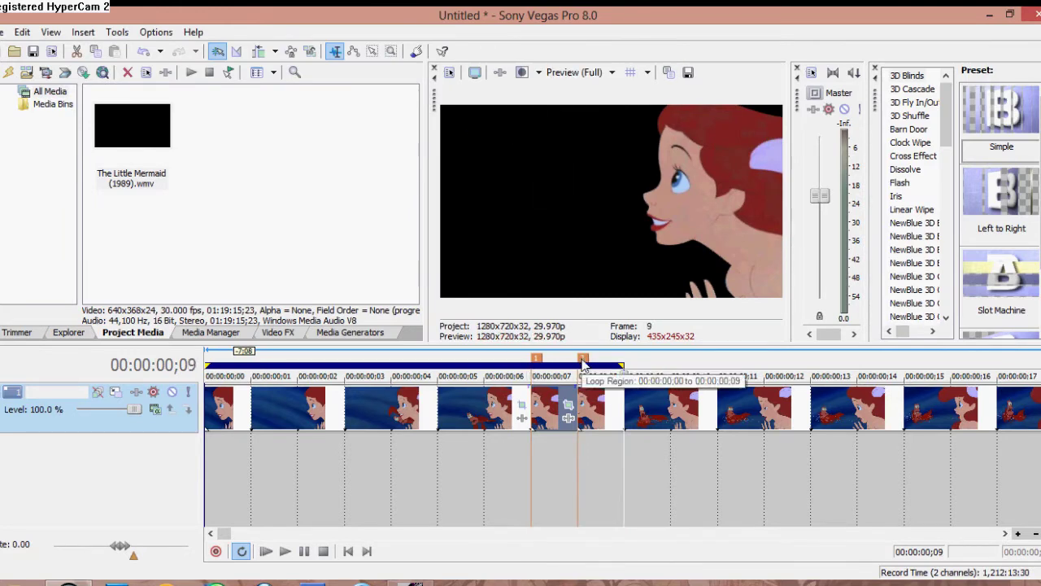
right_click(663, 371)
right_click(641, 356)
mouse_move(697, 186)
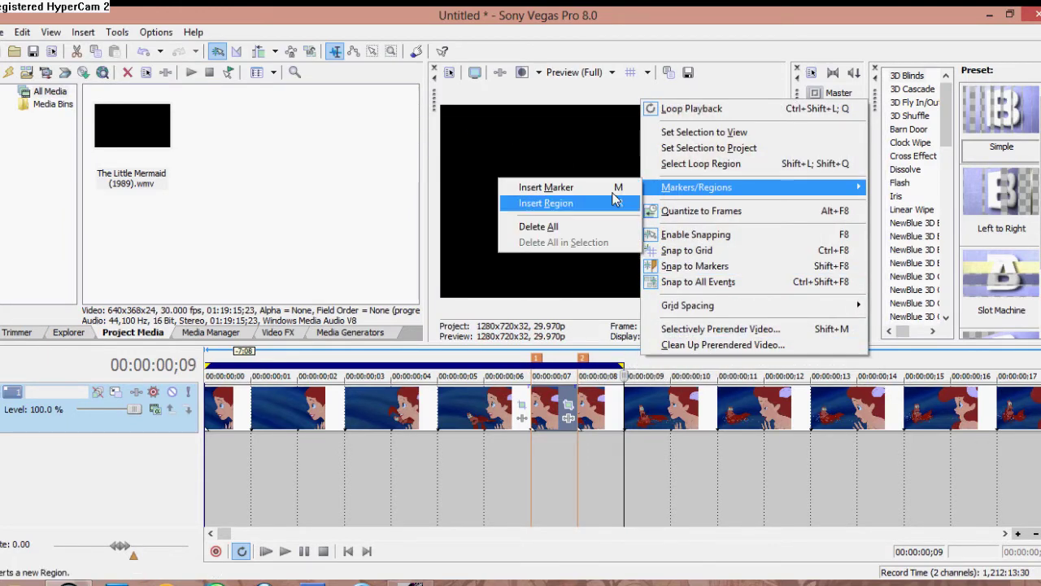
click(529, 222)
- Play the loop region from the clip's start to check the masked frames
scroll(612, 392, down, 5)
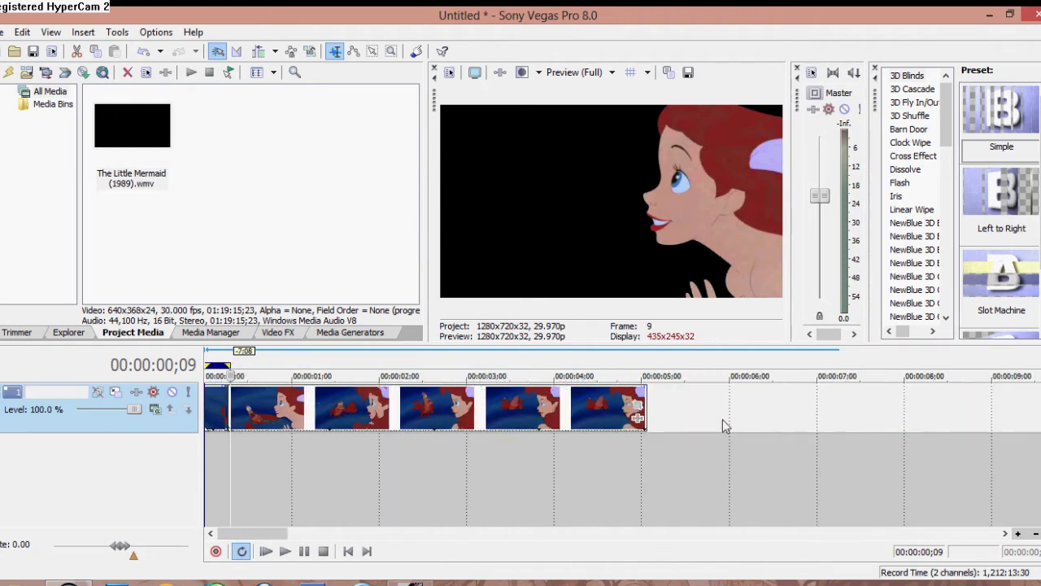
click(635, 404)
click(841, 30)
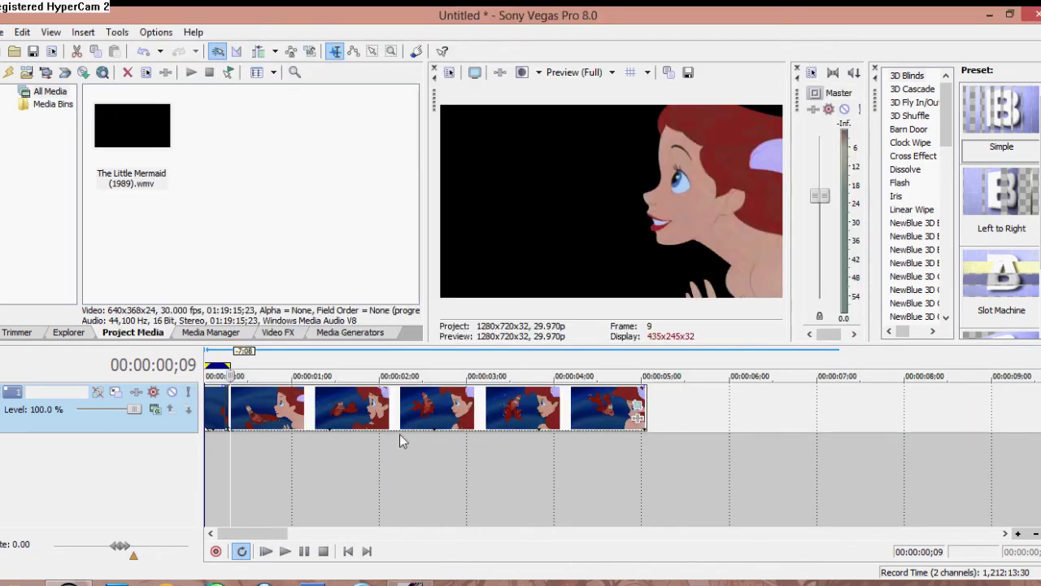
key(space)
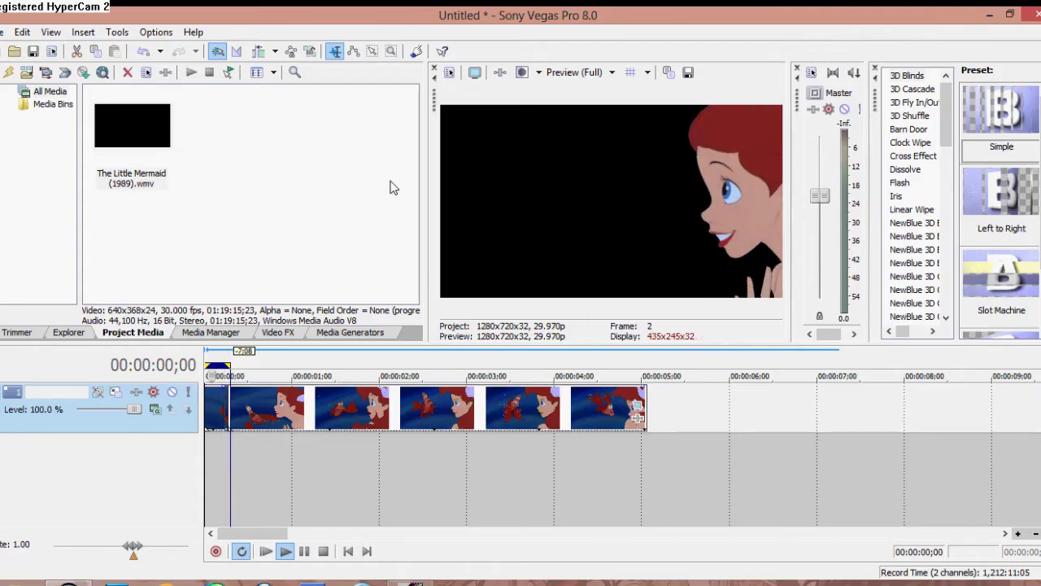
key(space)
- Open Event Pan/Crop for the segment at 00:00:00;09, enlarge the window and go to mask frame 00:00:00;02 at the fingers
scroll(302, 407, up, 3)
click(344, 406)
right_click(350, 405)
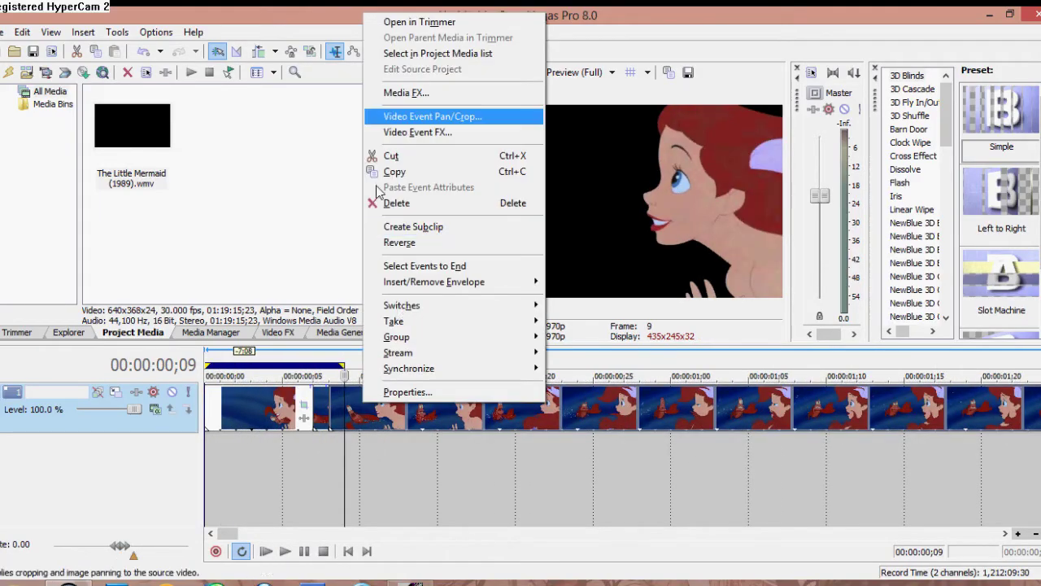
click(392, 120)
scroll(324, 348, up, 3)
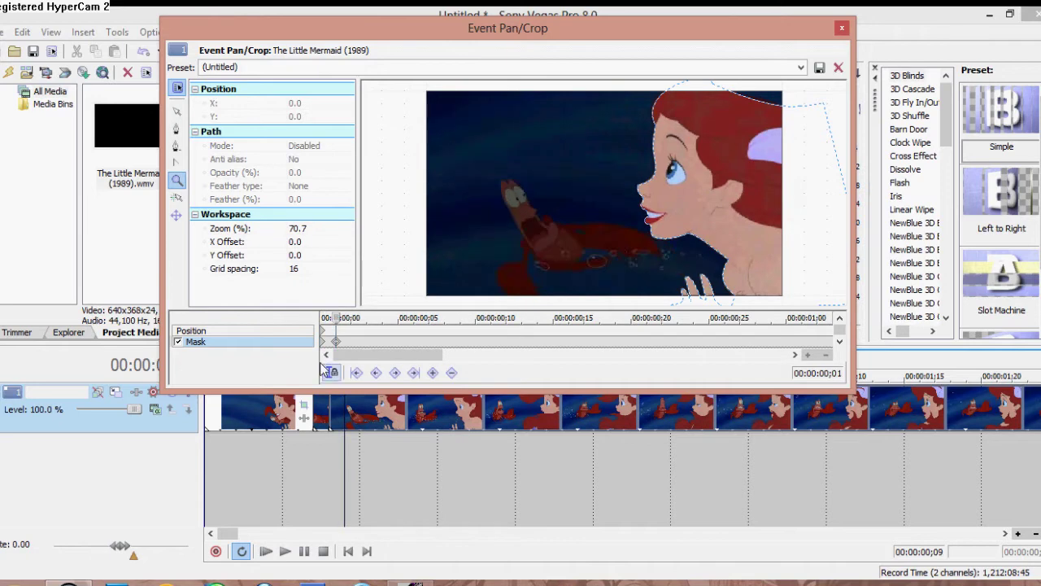
drag(852, 391, 975, 518)
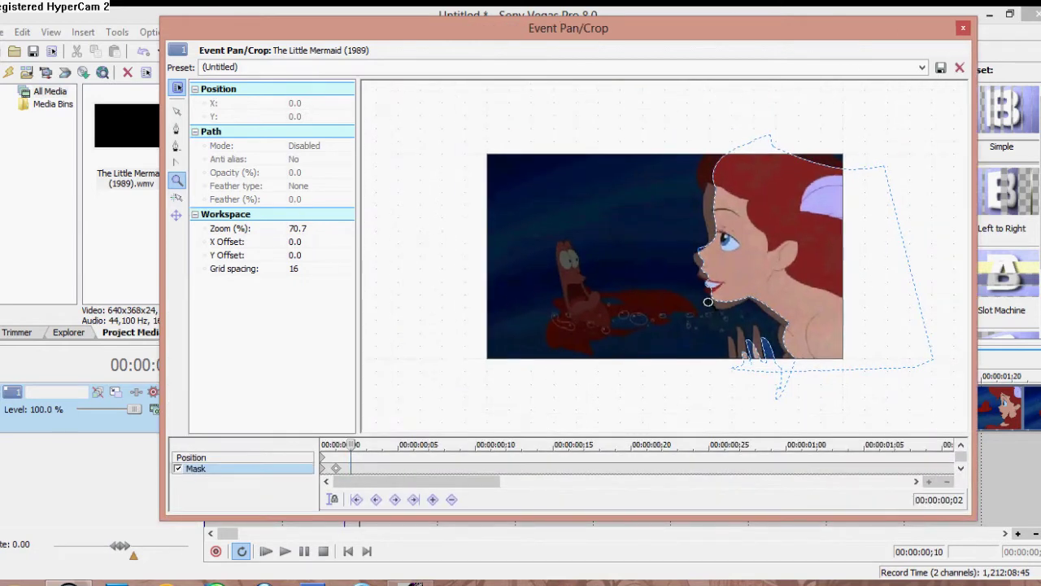
scroll(704, 297, down, 1)
scroll(667, 295, up, 2)
scroll(611, 285, up, 1)
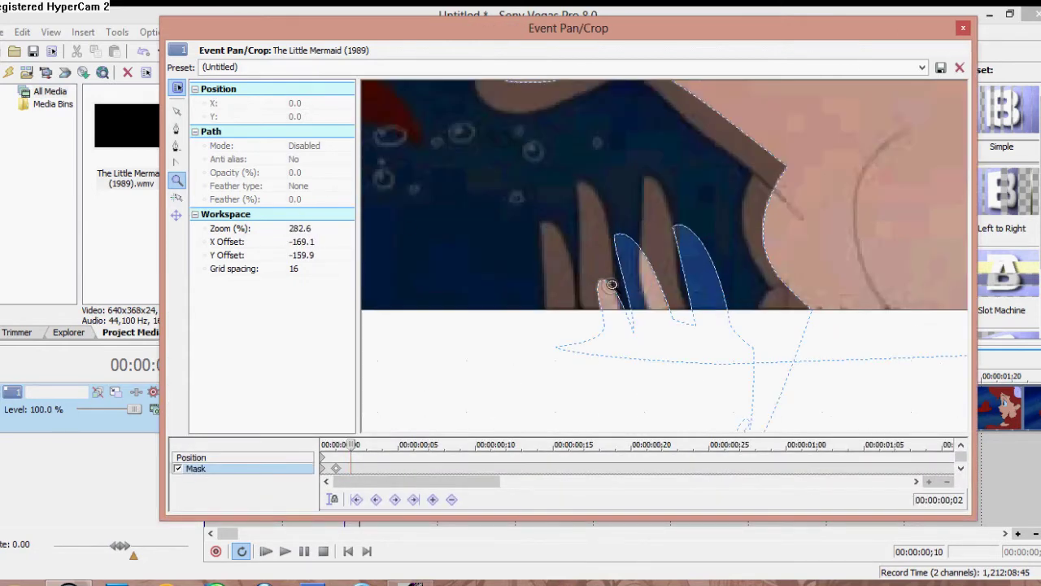
- Reshape the mask at 00:00:00;02 so its outline follows the mermaid's three raised fingers
click(560, 304)
drag(505, 302, 533, 169)
click(500, 208)
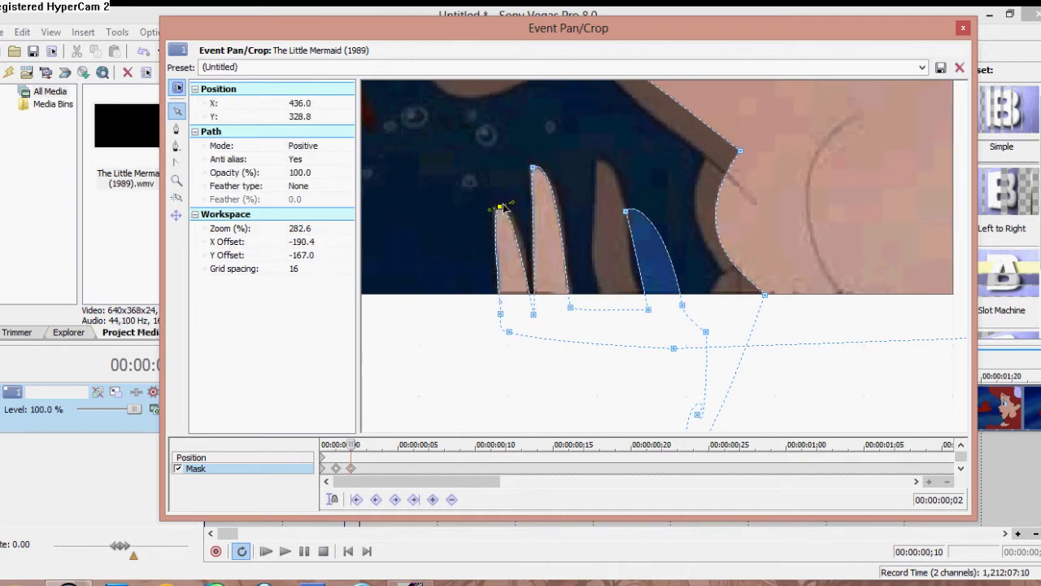
drag(648, 309, 597, 306)
drag(625, 211, 591, 166)
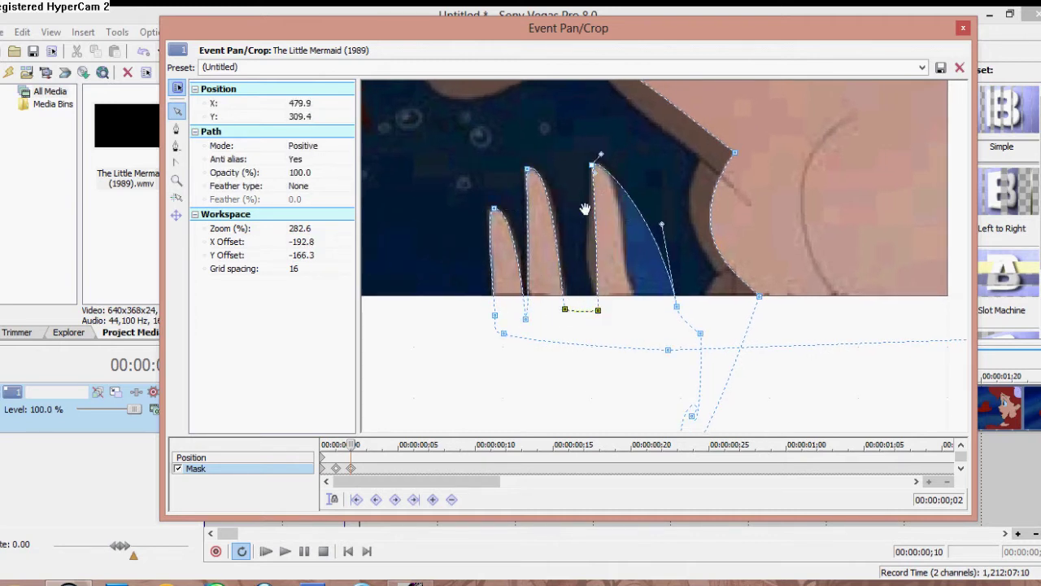
drag(618, 322, 605, 318)
click(598, 311)
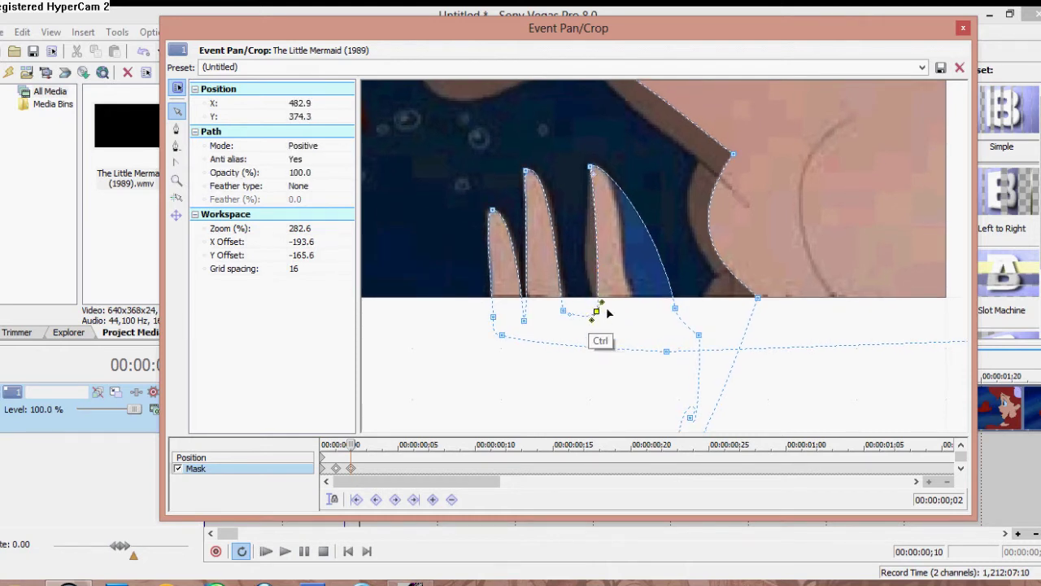
drag(580, 281, 591, 293)
drag(674, 307, 595, 294)
- Align the 00:00:00;02 mask points with the edge of the chest and neck
drag(628, 183, 517, 267)
scroll(517, 267, down, 3)
drag(586, 284, 575, 307)
drag(565, 257, 461, 227)
click(564, 233)
click(608, 259)
drag(634, 219, 587, 268)
- Fit the 00:00:00;02 mask outline to the mermaid's chin and lips
click(586, 203)
click(560, 293)
click(587, 203)
click(580, 181)
drag(587, 203, 547, 216)
click(561, 134)
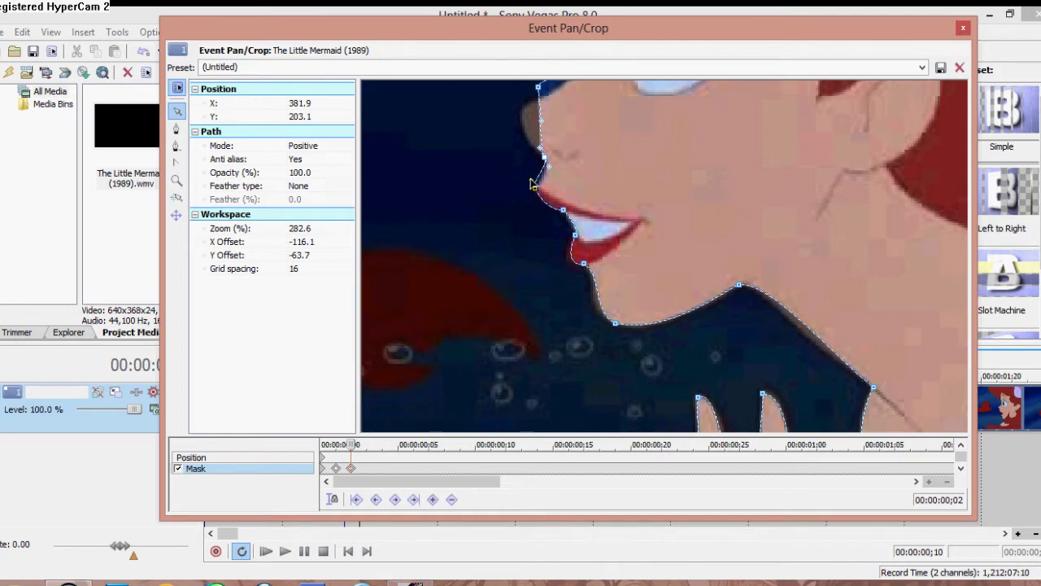
- Move the 00:00:00;02 mask points onto the nose, forehead and front edge of the hair
drag(534, 183, 514, 253)
click(604, 166)
drag(604, 167, 578, 198)
drag(568, 255, 616, 297)
click(600, 144)
drag(600, 144, 802, 268)
click(557, 130)
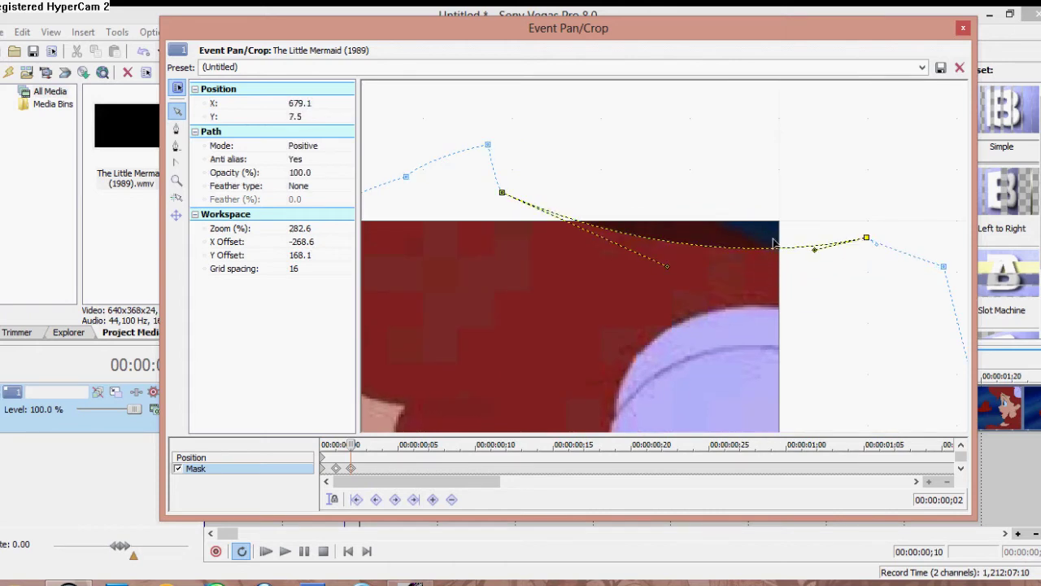
- Adjust the 00:00:00;02 mask along the top of the hair and bring the whole frame back into view
drag(580, 116, 848, 237)
drag(516, 356, 442, 271)
click(176, 180)
right_click(688, 305)
right_click(687, 305)
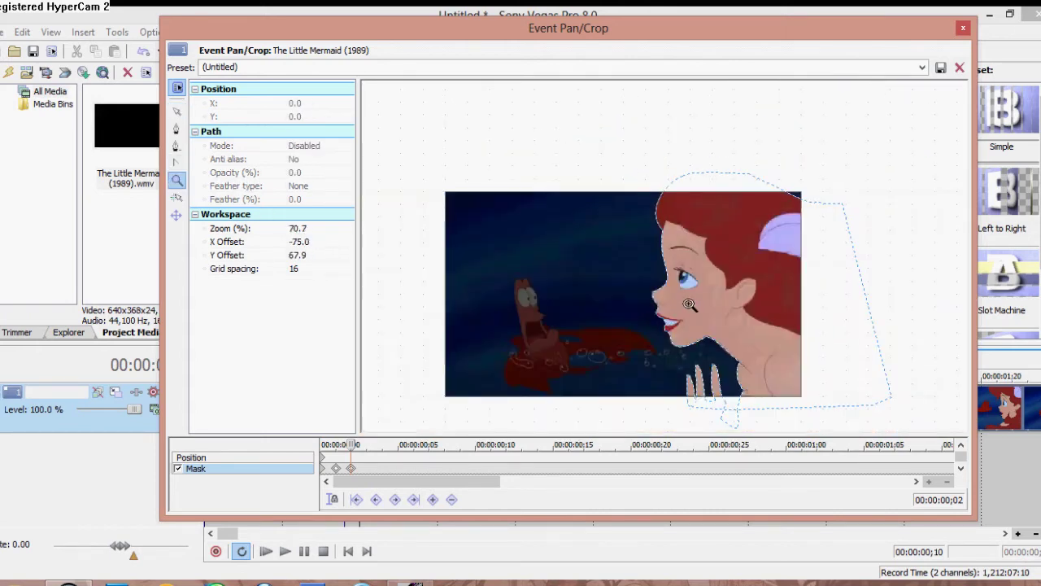
- Close Event Pan/Crop and check the mask on the timeline at 00:00:00;11
click(959, 67)
key(Right)
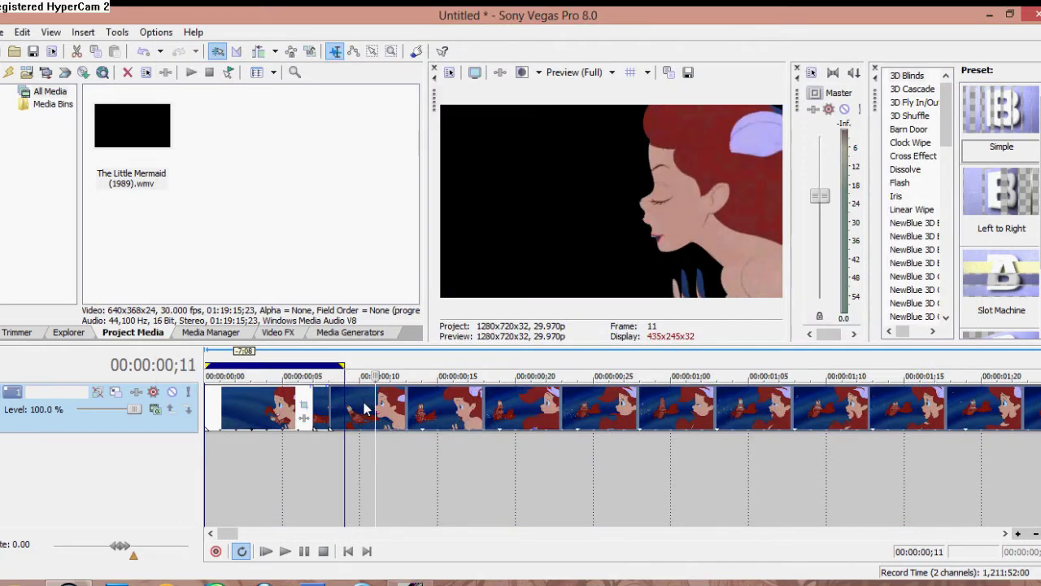
key(space)
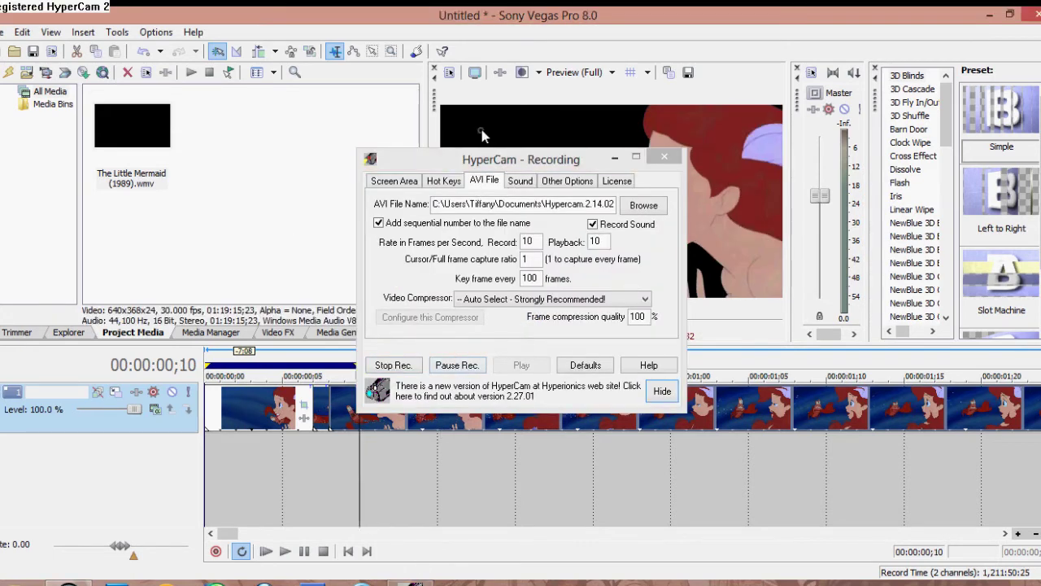
- Reopen Event Pan/Crop for the same segment, go to mask frame 00:00:00;03 and enlarge the window around the hand
right_click(392, 402)
click(443, 117)
scroll(362, 485, up, 5)
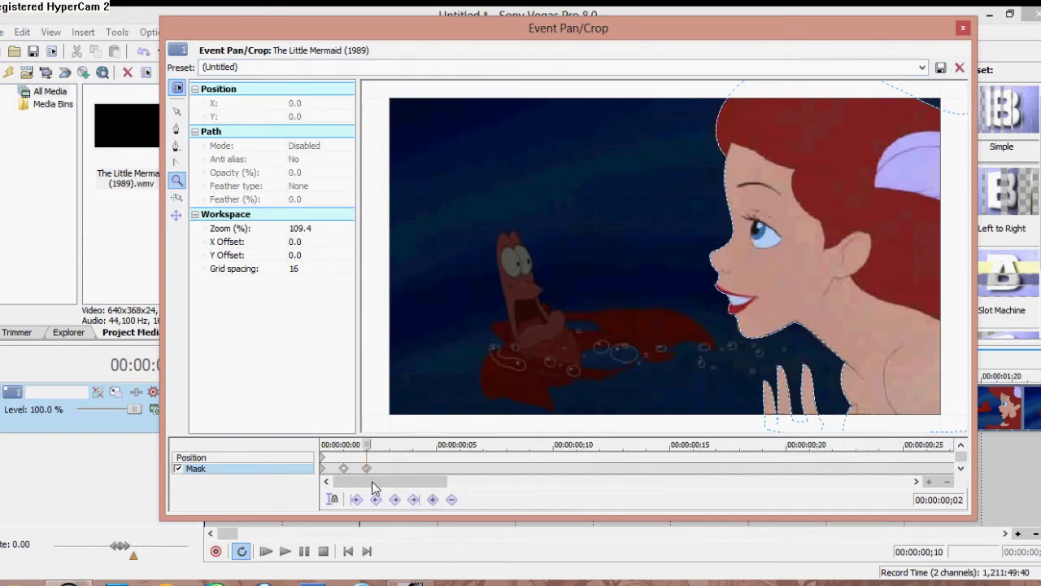
click(390, 470)
drag(968, 513, 999, 561)
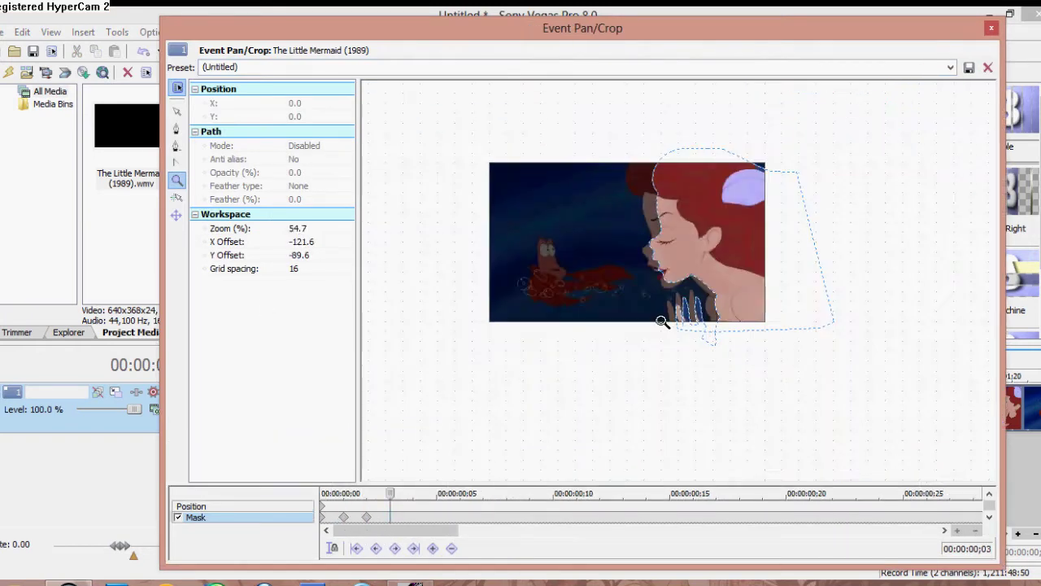
scroll(654, 331, up, 4)
- Undock the Video Preview and arrange it side by side with the resized Event Pan/Crop window
drag(164, 119, 94, 130)
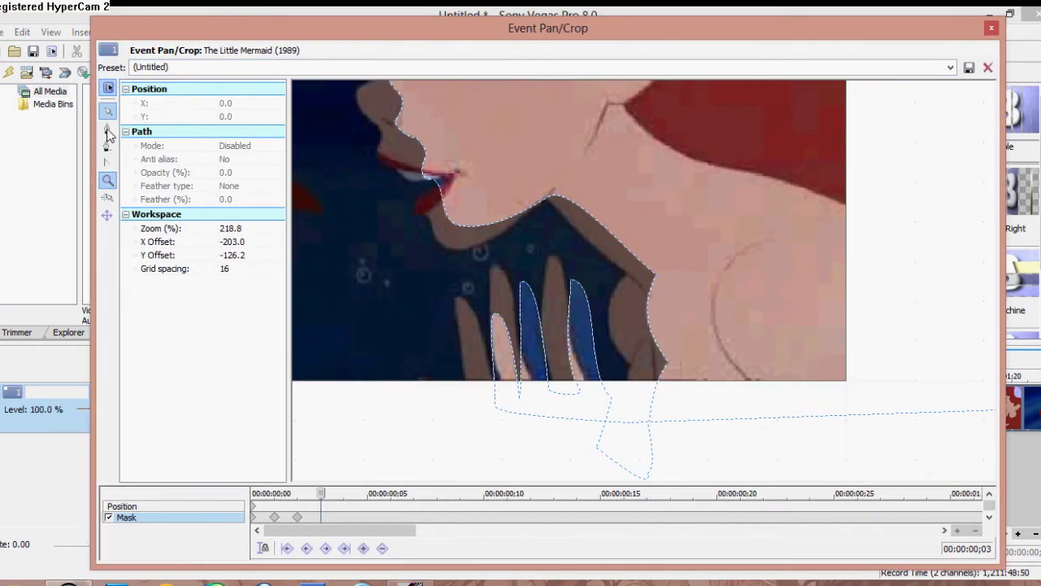
drag(991, 252, 836, 223)
drag(659, 35, 314, 228)
drag(434, 70, 719, 68)
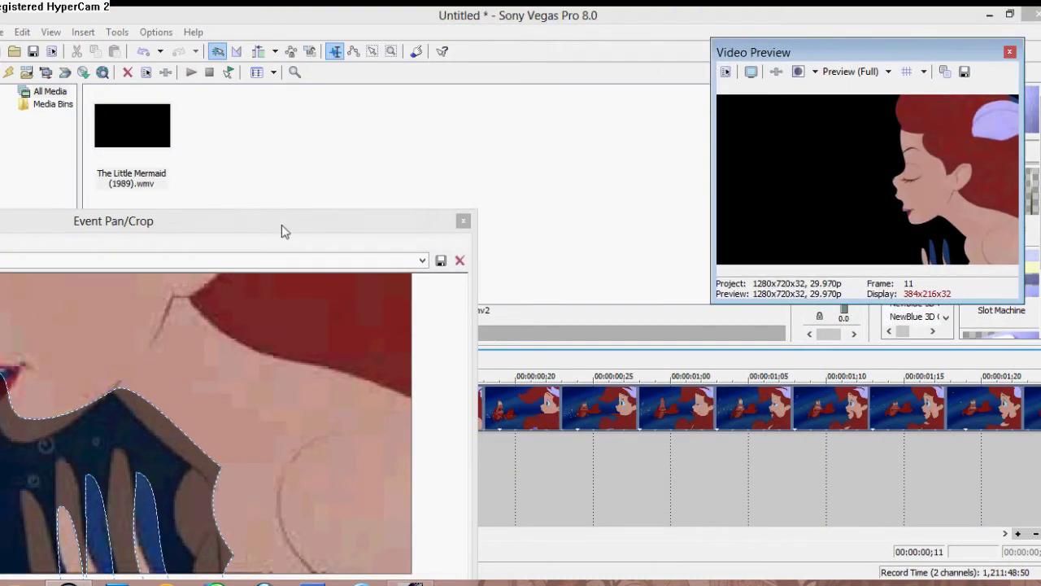
double_click(282, 224)
double_click(484, 41)
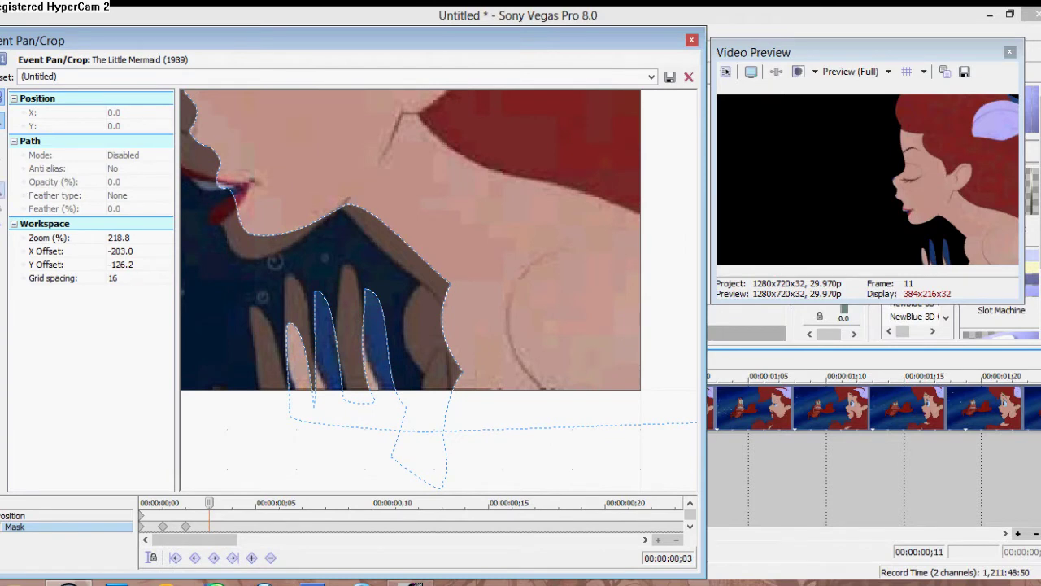
drag(748, 52, 784, 24)
drag(489, 40, 526, 25)
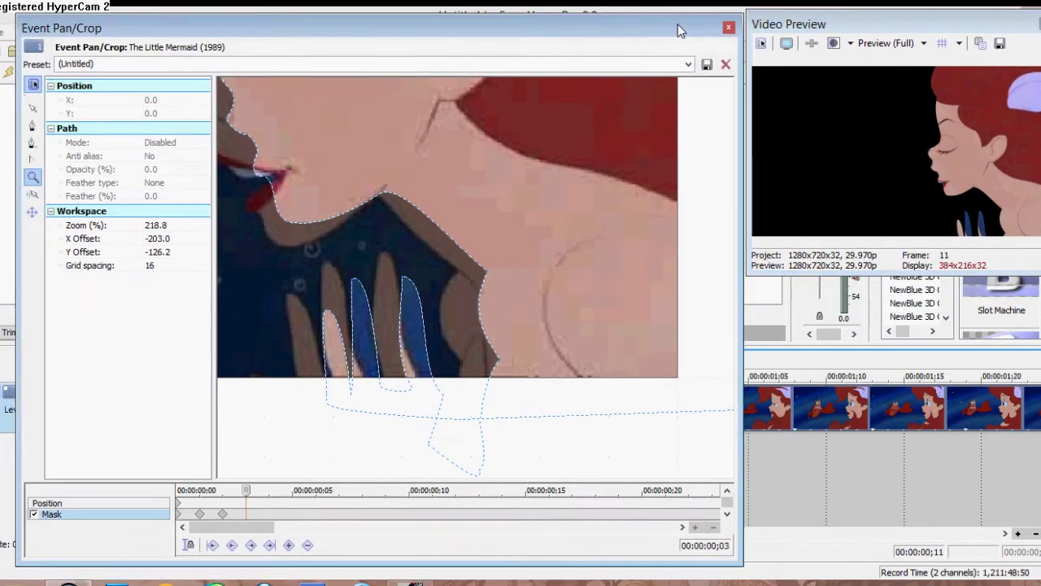
- Magnify the fingers and add a mask keyframe at 00:00:00;03
right_click(450, 259)
click(450, 259)
click(470, 305)
mouse_move(248, 508)
mouse_down()
mouse_move(390, 509)
mouse_move(248, 509)
mouse_up()
double_click(248, 511)
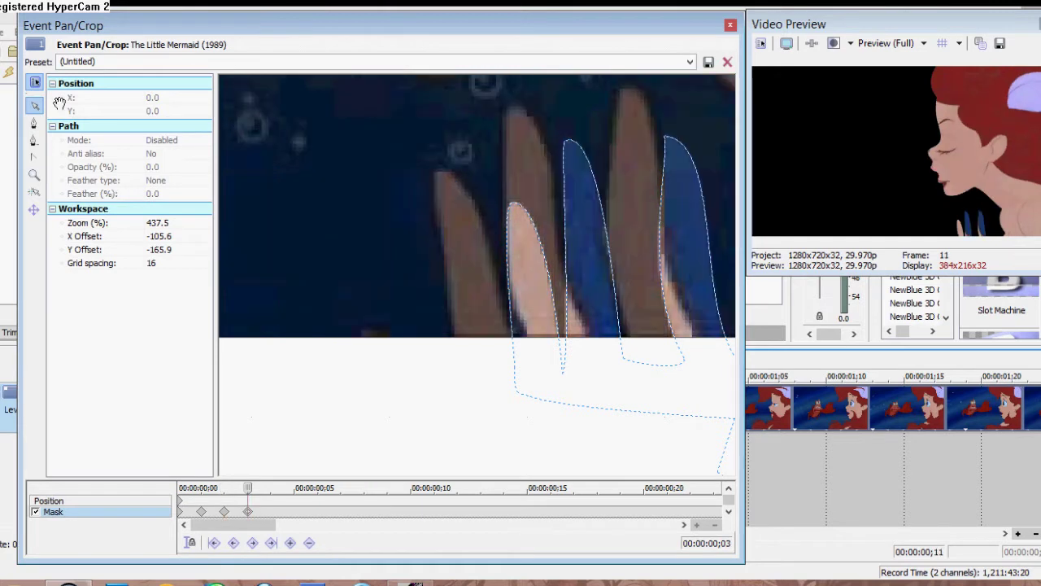
- Fit the 00:00:00;03 mask around the first two fingers, adding anchor points and moving the outline's lower corner outward
click(516, 204)
drag(516, 204, 446, 173)
drag(562, 372, 520, 368)
drag(564, 140, 504, 112)
ctrl+click(534, 291)
drag(535, 290, 600, 360)
click(488, 399)
ctrl+click(489, 400)
drag(488, 400, 342, 388)
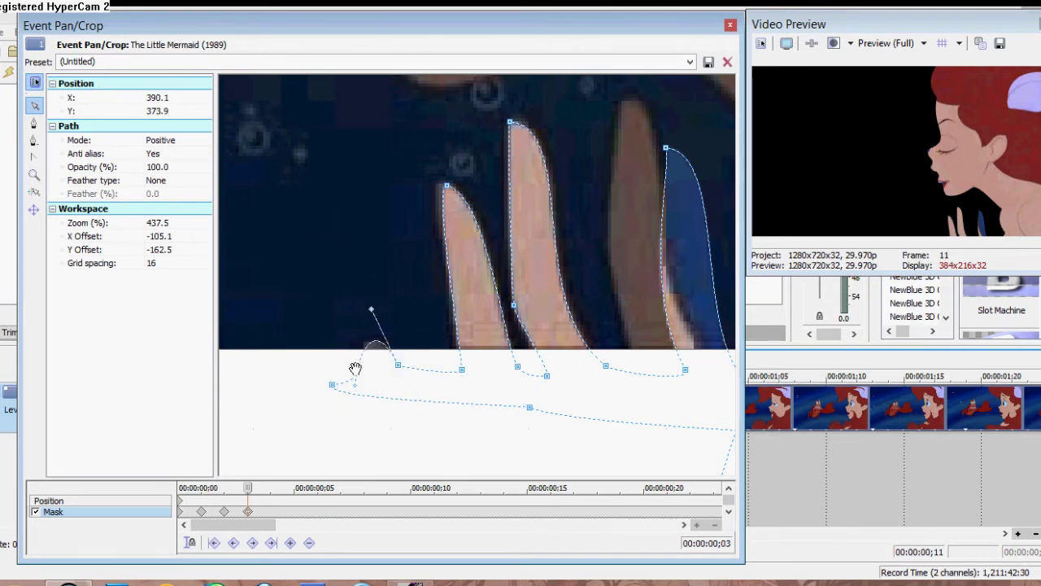
- Move the 00:00:00;03 mask's tip and base points to enclose the third finger
drag(355, 368, 226, 386)
drag(537, 166, 498, 118)
click(596, 384)
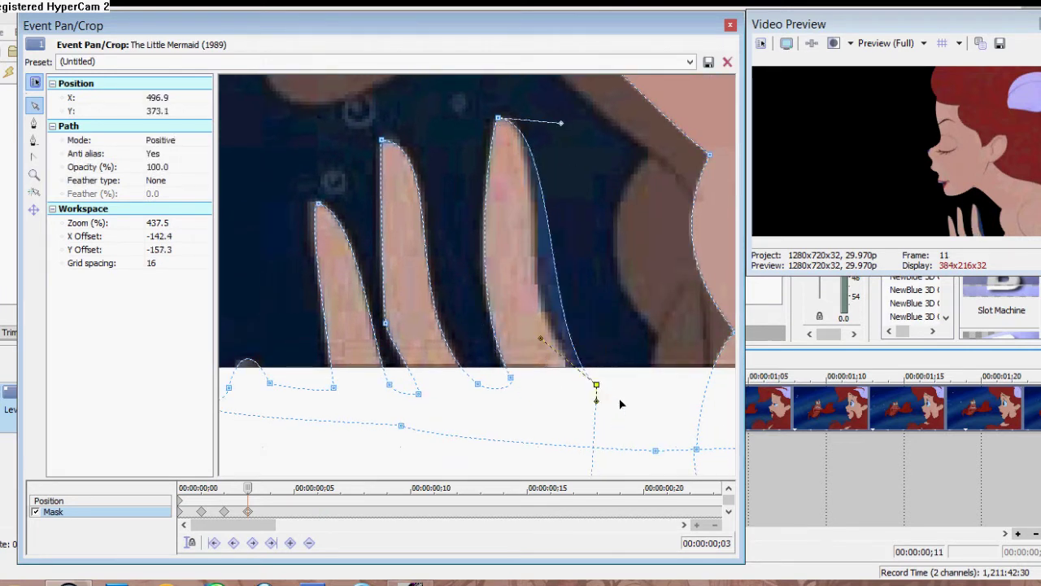
drag(597, 384, 578, 371)
- Align the 00:00:00;03 mask with the chest edge beside the hand and the base of the neck
drag(622, 263, 491, 249)
drag(447, 357, 521, 325)
drag(574, 165, 514, 182)
drag(518, 132, 532, 209)
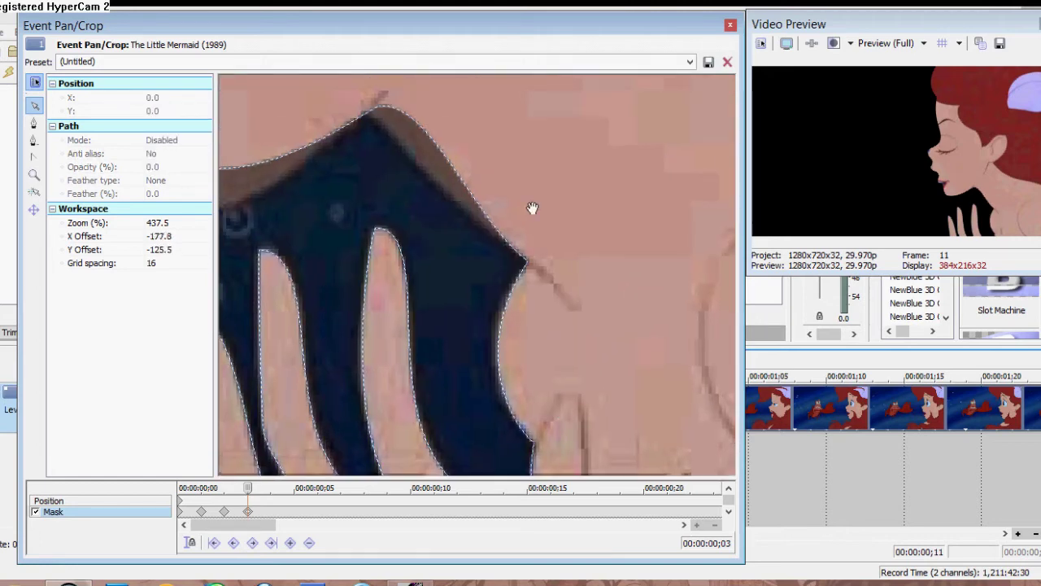
- Fit the 00:00:00;03 mask outline to the throat, jawline and chin up to the lower lip
drag(369, 105, 481, 167)
click(467, 168)
drag(247, 133, 479, 276)
click(446, 155)
click(425, 214)
drag(425, 214, 450, 173)
- Shape the 00:00:00;03 mask around the lower lip, the open corner of the mouth and the teeth
click(414, 288)
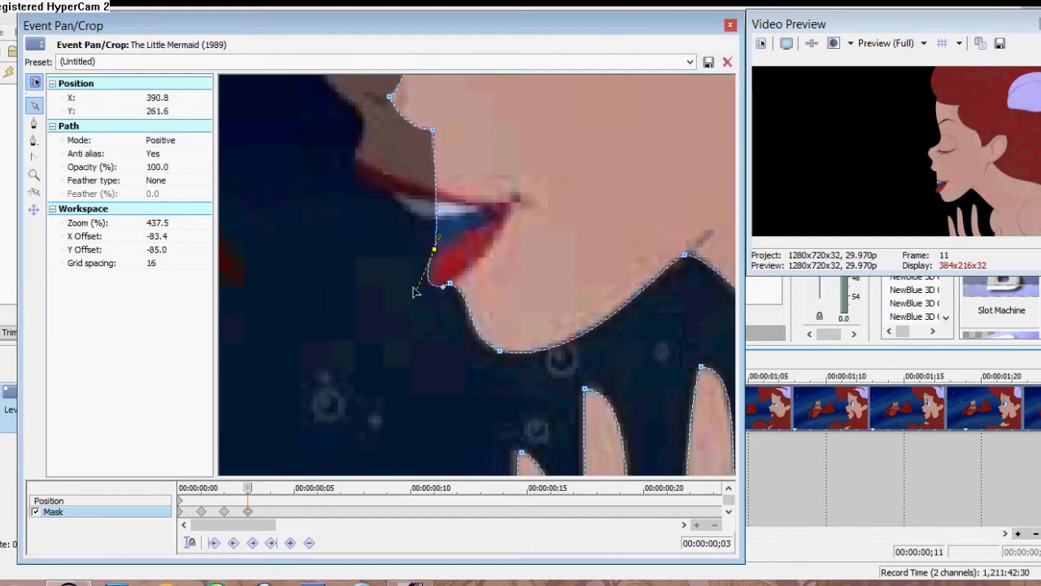
click(434, 263)
drag(434, 263, 489, 218)
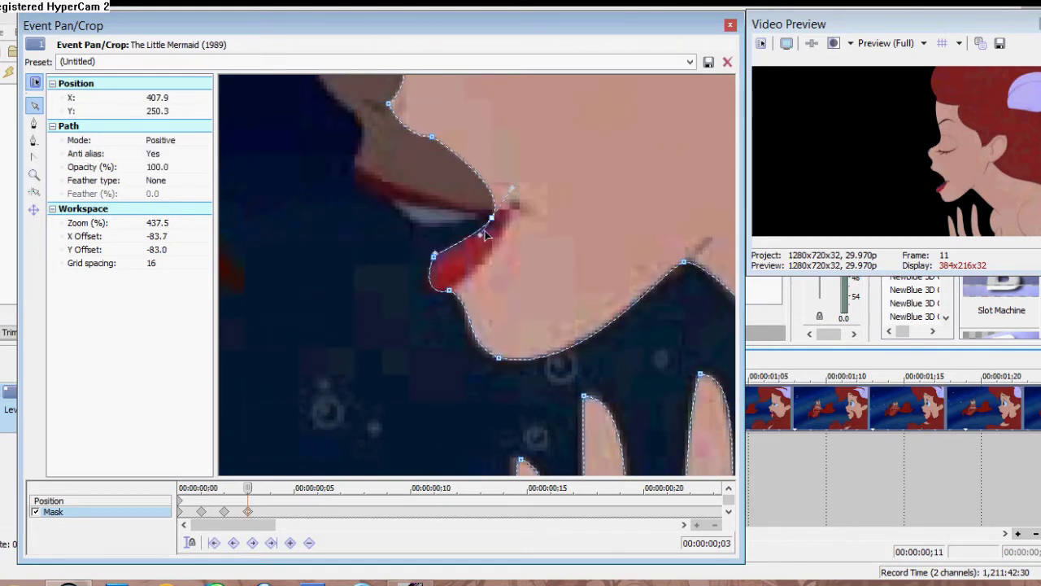
drag(435, 147, 414, 235)
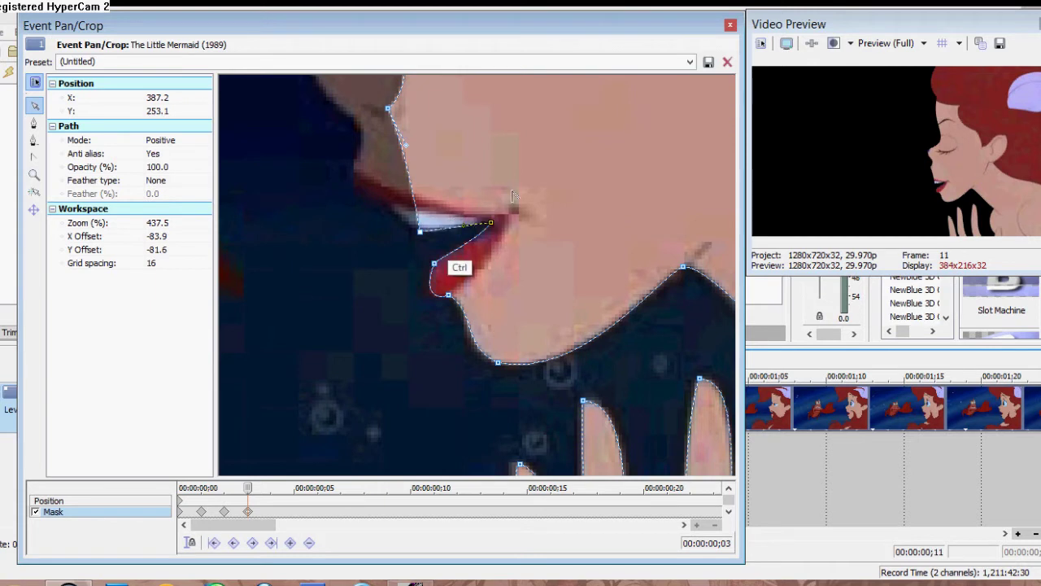
- Fit the 00:00:00;03 mask outline around the upper lip and the skin between the lip and nose
drag(393, 138, 420, 158)
click(409, 216)
click(414, 216)
mouse_move(414, 216)
mouse_down()
mouse_move(431, 226)
mouse_move(396, 220)
mouse_up()
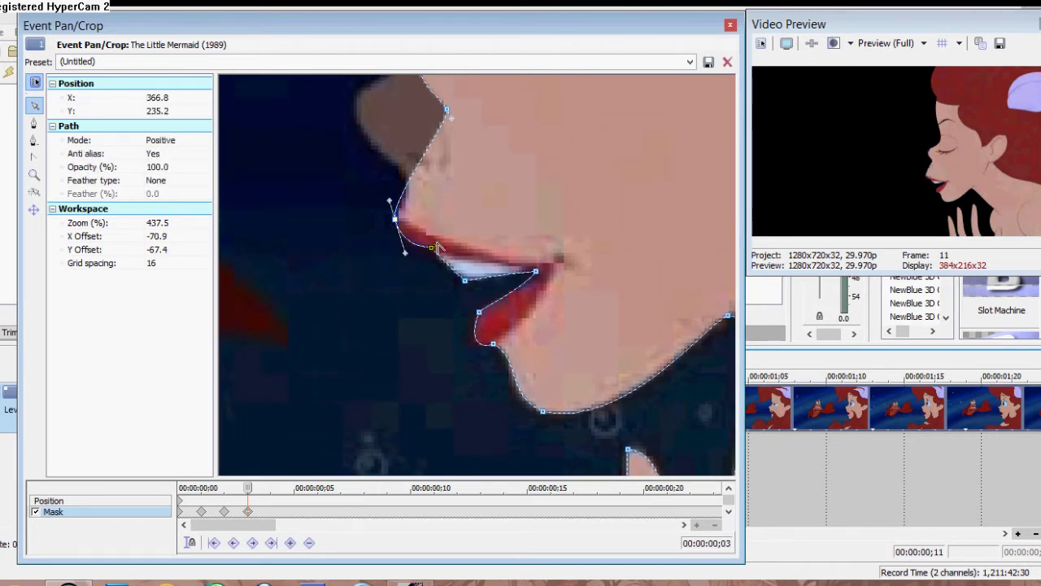
scroll(415, 257, up, 2)
drag(396, 241, 389, 236)
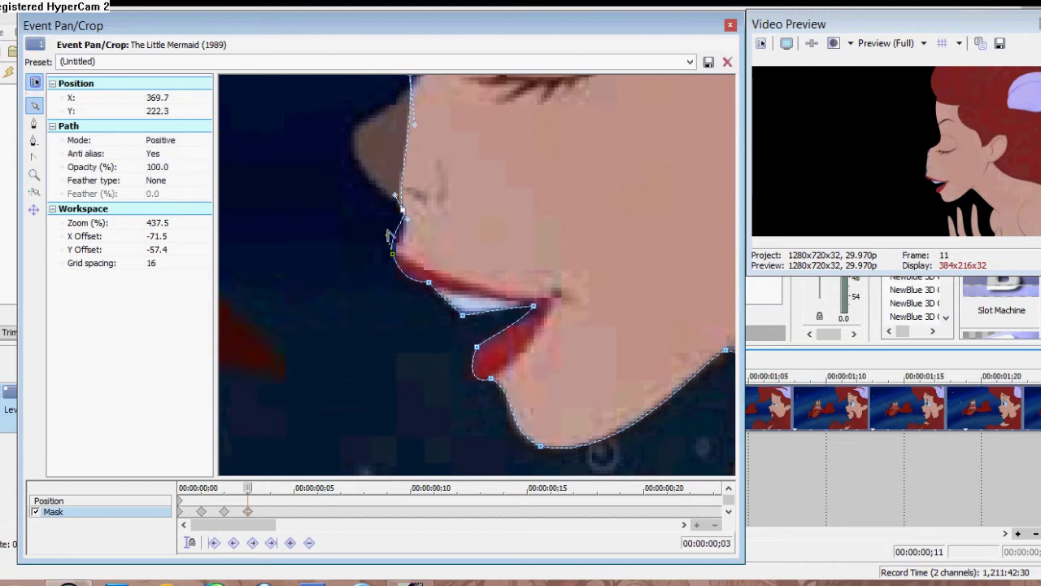
- Shape the 00:00:00;03 mask along the nose tip, nose bridge and forehead up to the hairline
scroll(419, 211, up, 5)
click(425, 146)
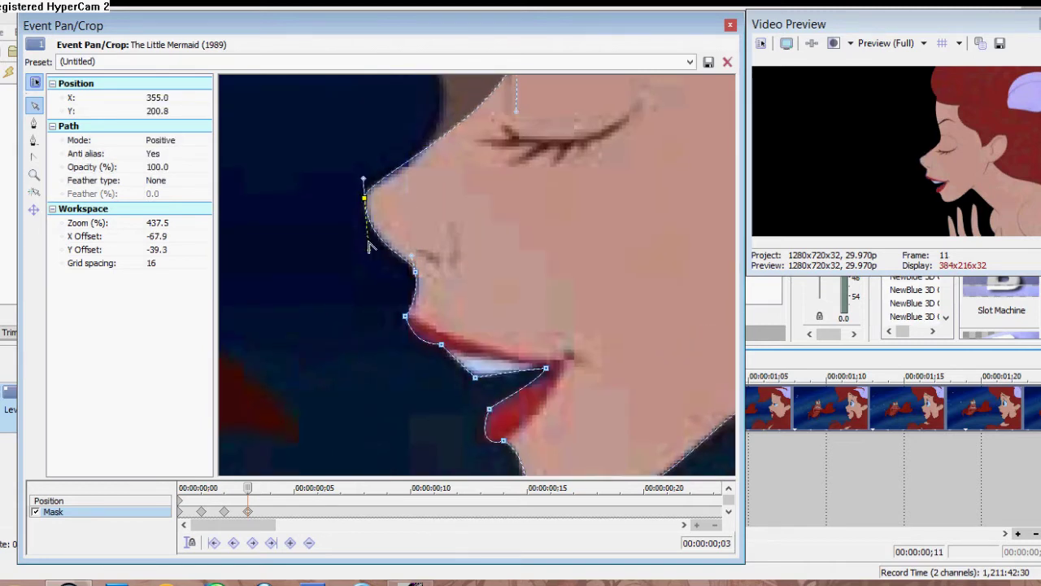
scroll(527, 179, up, 5)
drag(527, 179, 453, 214)
scroll(460, 292, up, 5)
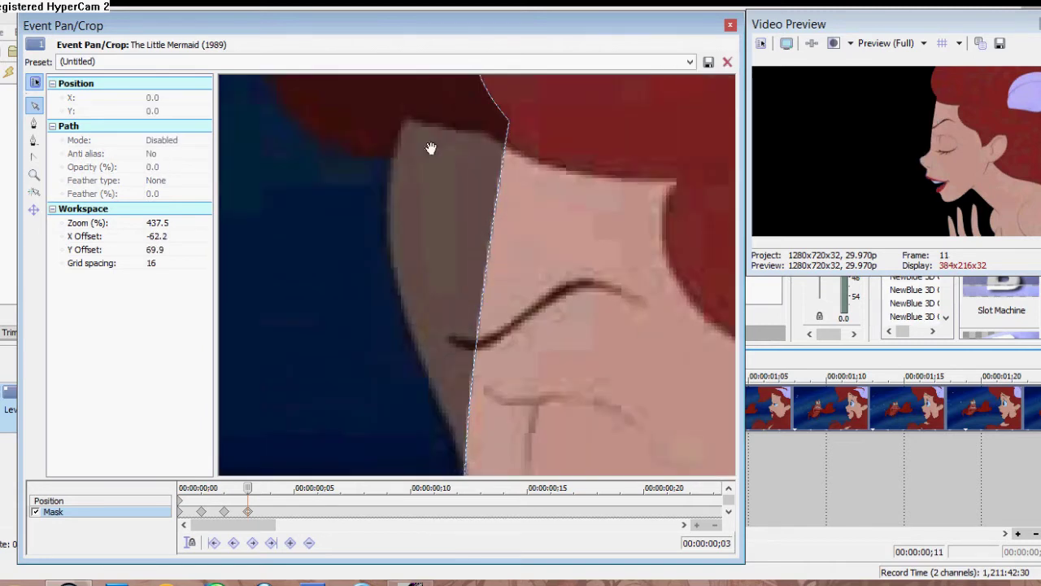
drag(507, 184, 361, 383)
drag(487, 332, 508, 351)
scroll(508, 351, down, 5)
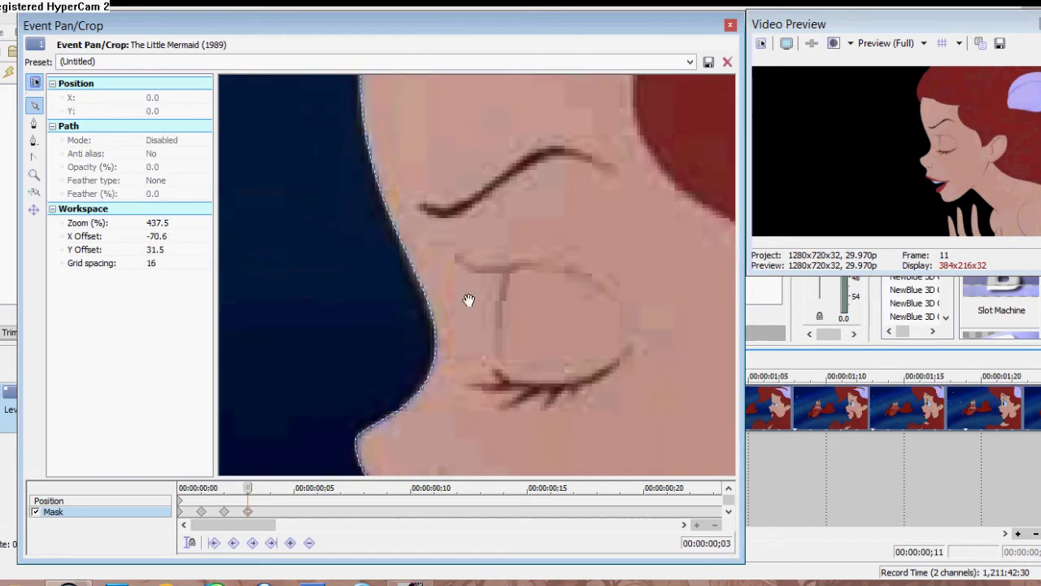
click(439, 315)
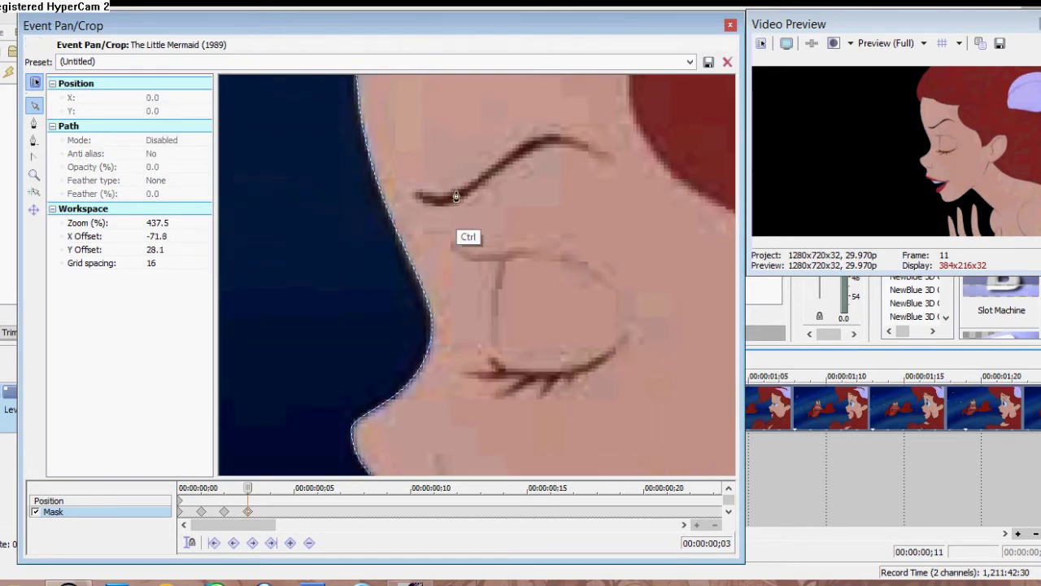
- Extend the 00:00:00;03 mask around the front curve of the hair, from above the frame to the hairline
scroll(455, 228, up, 5)
scroll(457, 181, up, 3)
click(34, 174)
scroll(573, 271, down, 2)
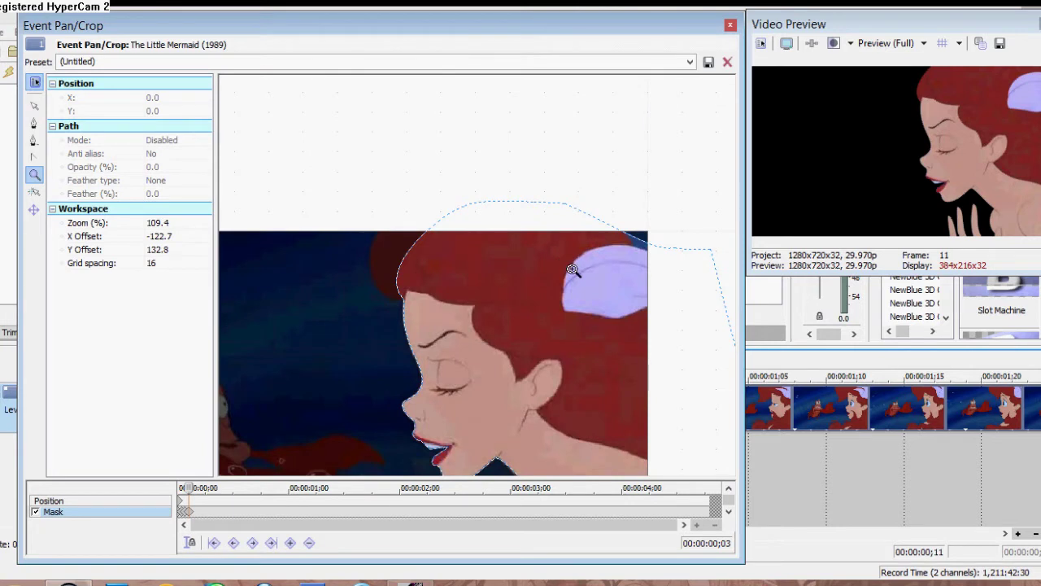
click(439, 256)
click(34, 108)
drag(520, 174, 380, 180)
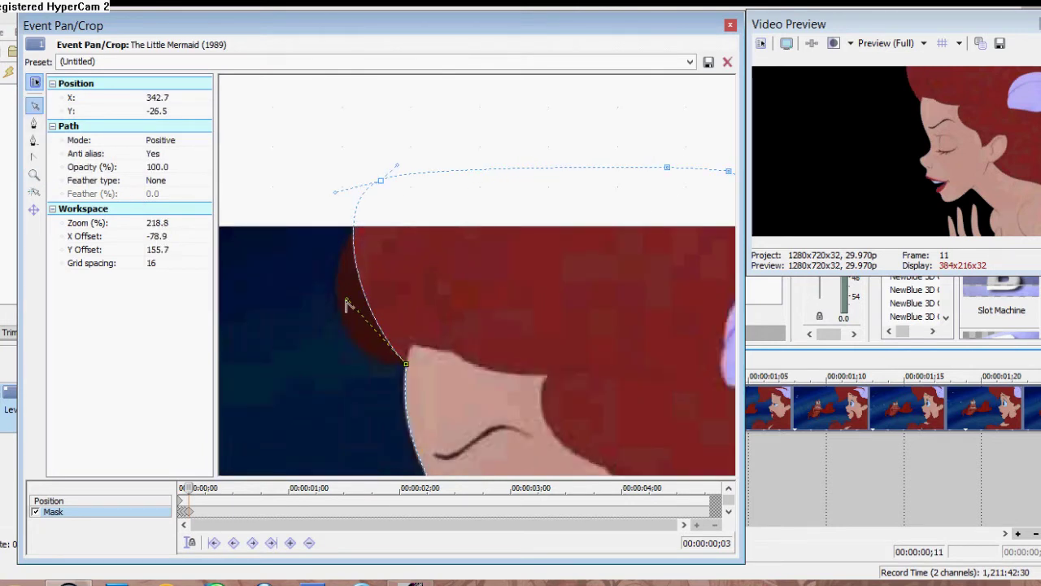
click(406, 364)
- Align the 00:00:00;03 mask with the back of the hair and the purple bow, cutting out the blue corner
scroll(372, 288, right, 5)
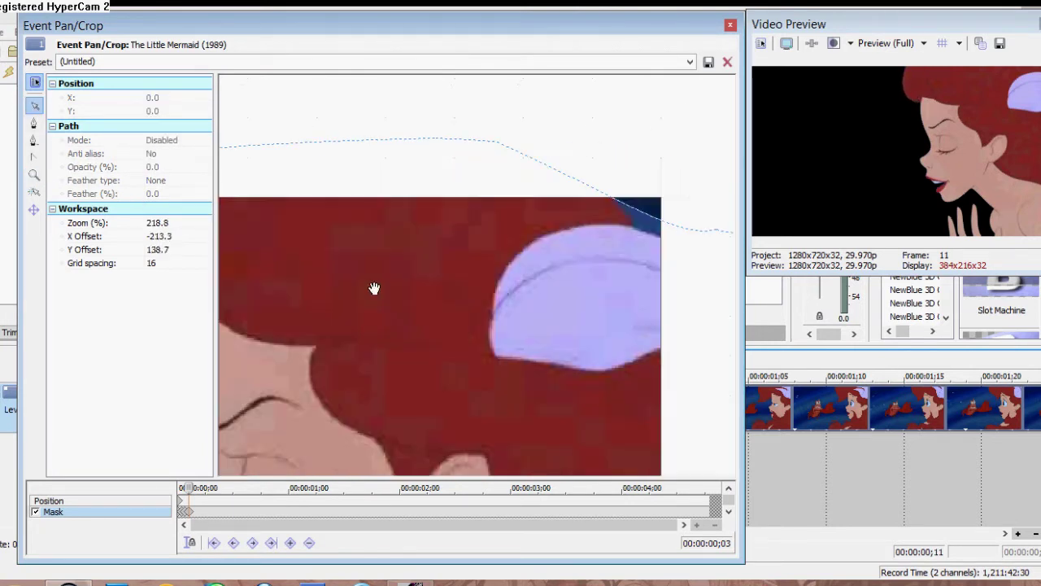
click(545, 235)
drag(533, 203, 683, 266)
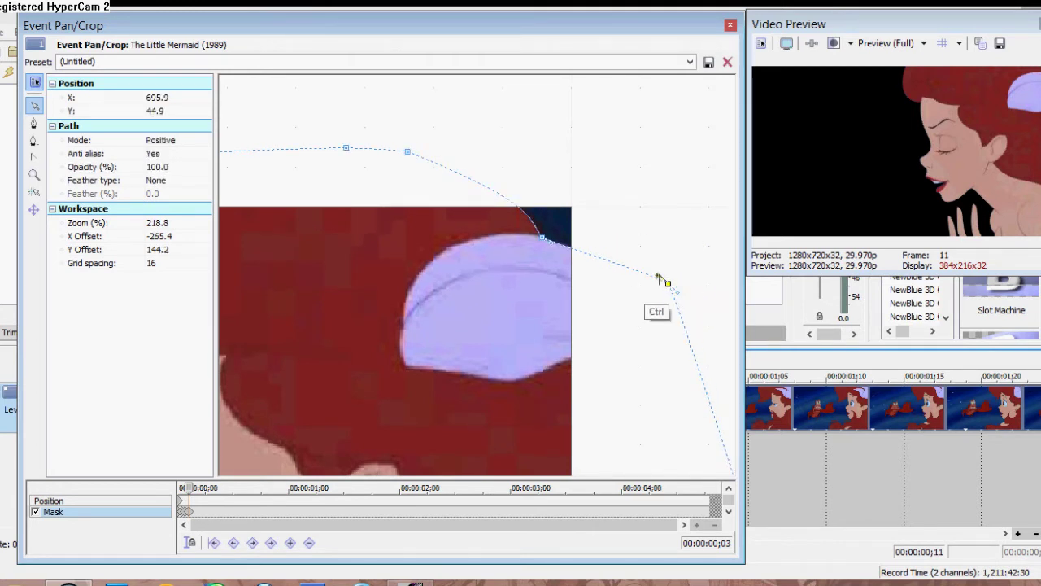
click(614, 222)
scroll(278, 265, down, 4)
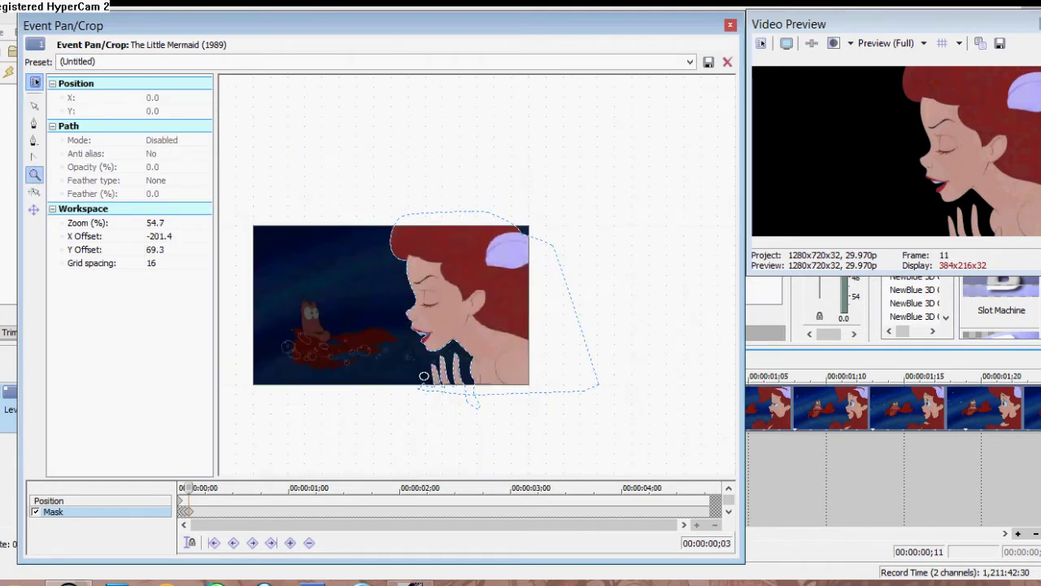
- Advance to frame 00:00:00;04 and move the mask points onto the little fingertip and the first long finger
drag(209, 529, 275, 527)
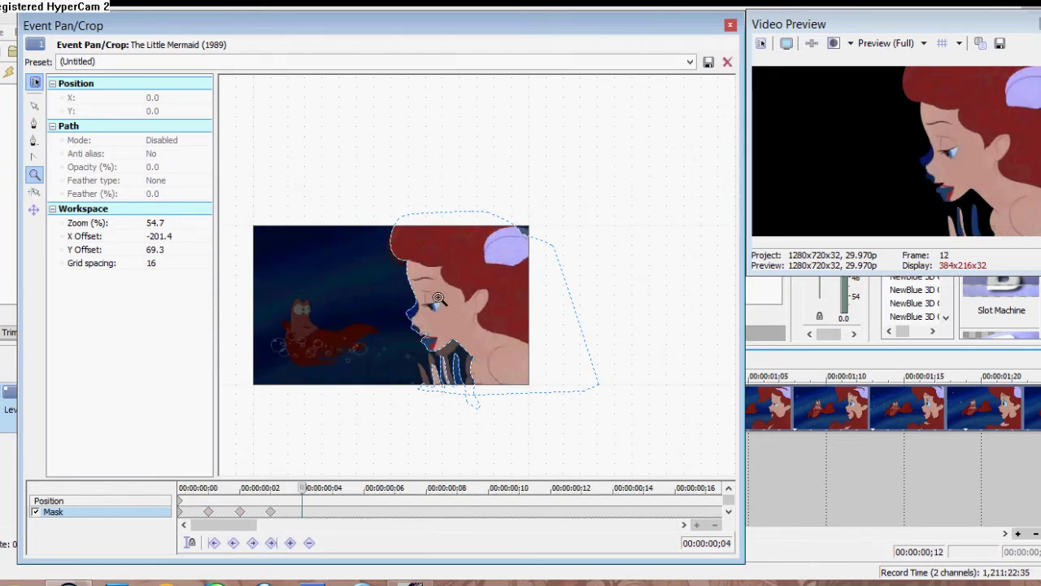
scroll(437, 298, up, 4)
click(34, 105)
drag(402, 415, 399, 330)
click(371, 314)
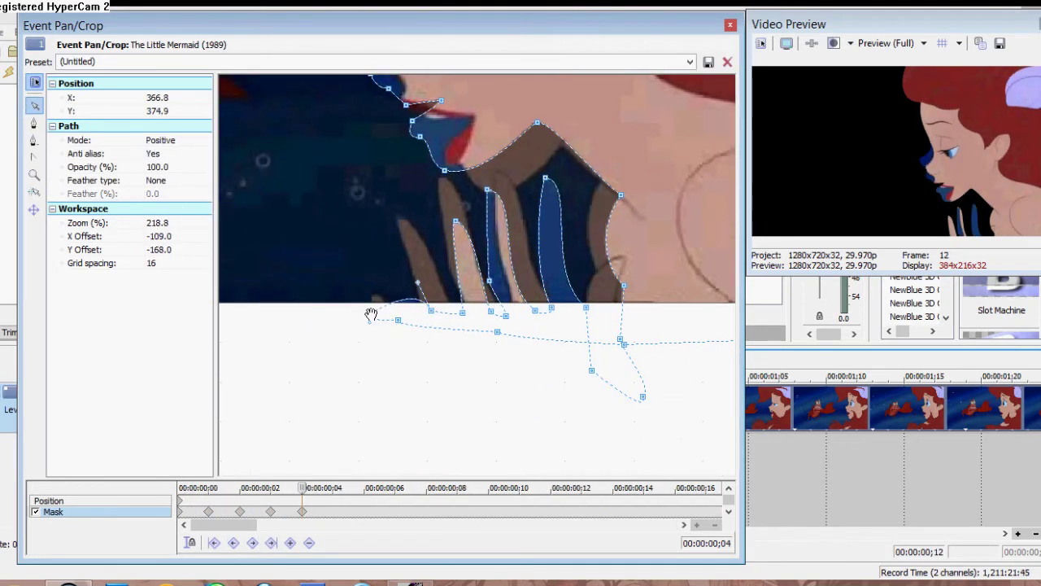
drag(450, 219, 403, 220)
click(453, 313)
- Move the 00:00:00;04 mask's tip, side and base points to enclose the second long finger
click(475, 314)
drag(491, 280, 452, 269)
drag(490, 189, 447, 176)
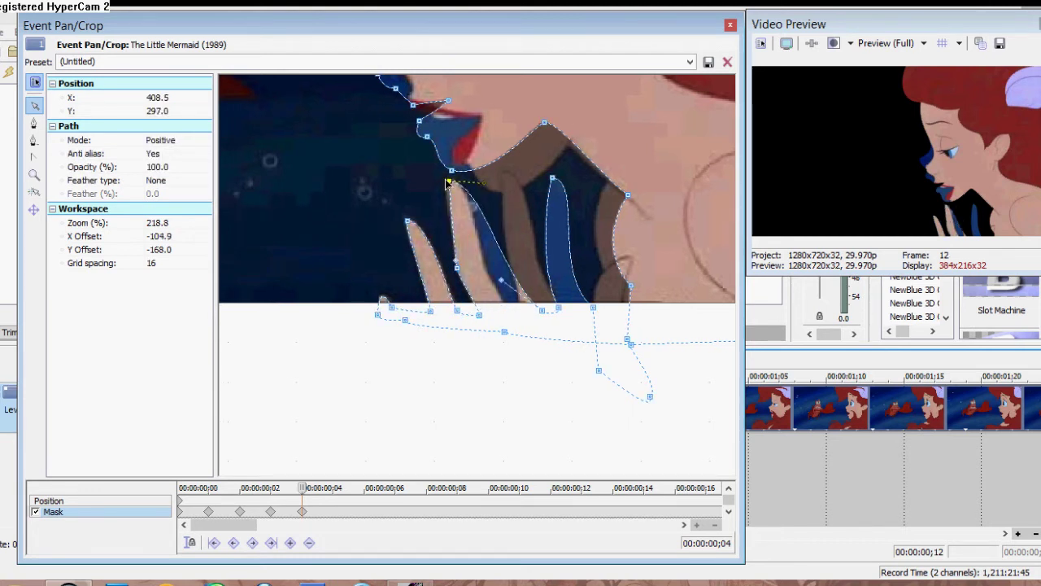
click(508, 313)
- Try to fit the 00:00:00;04 mask's tip and base points to the finger nearest the throat
click(558, 309)
click(537, 185)
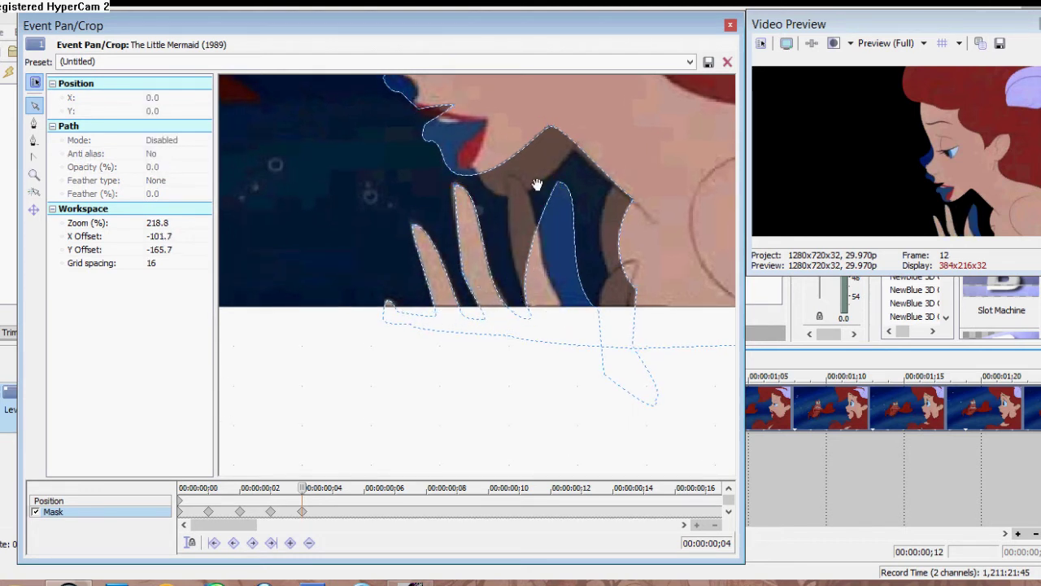
drag(559, 183, 508, 182)
click(509, 182)
click(510, 184)
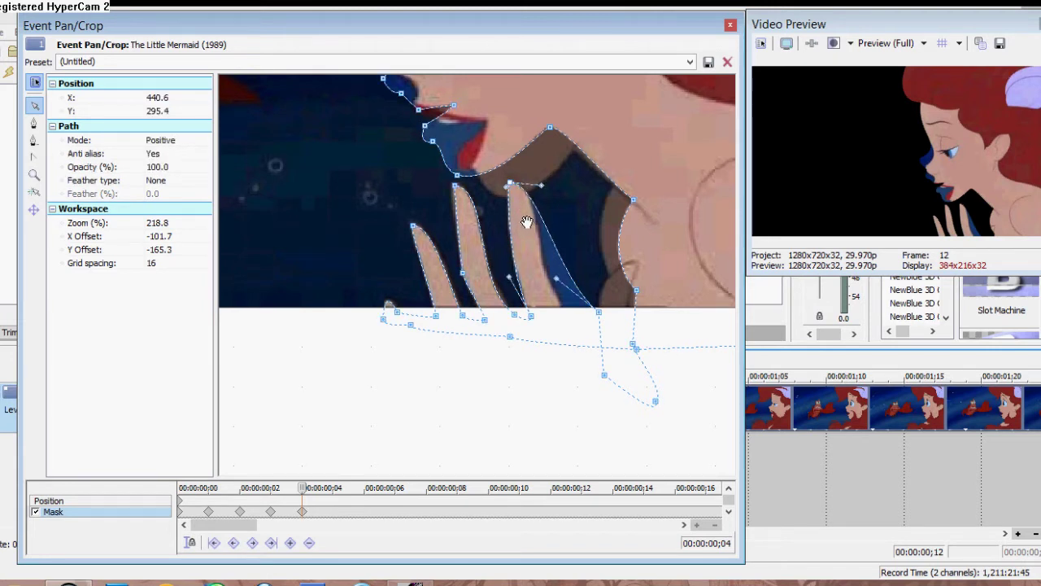
click(528, 224)
drag(513, 195, 525, 327)
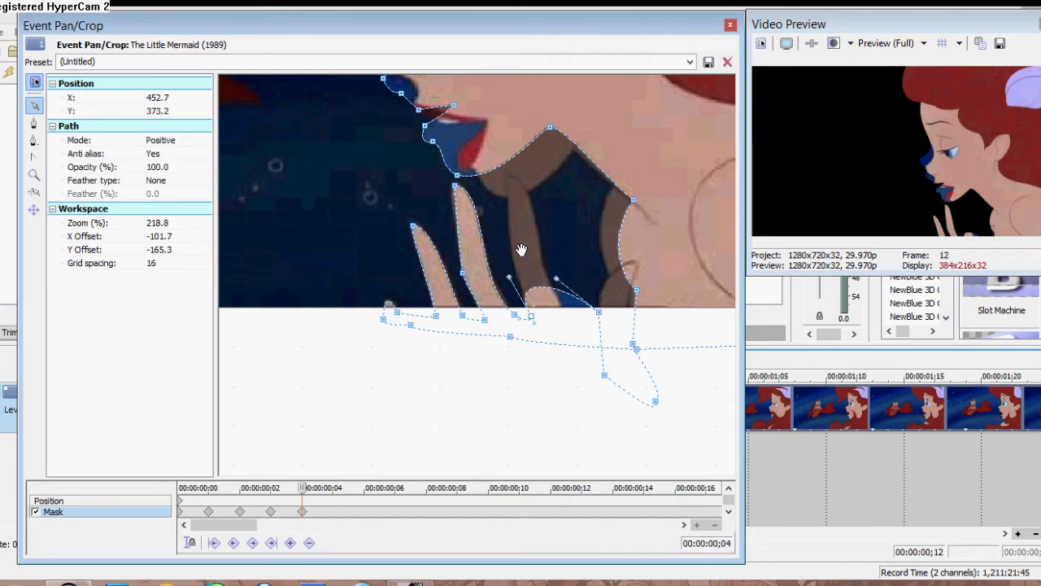
click(521, 249)
click(409, 283)
click(599, 318)
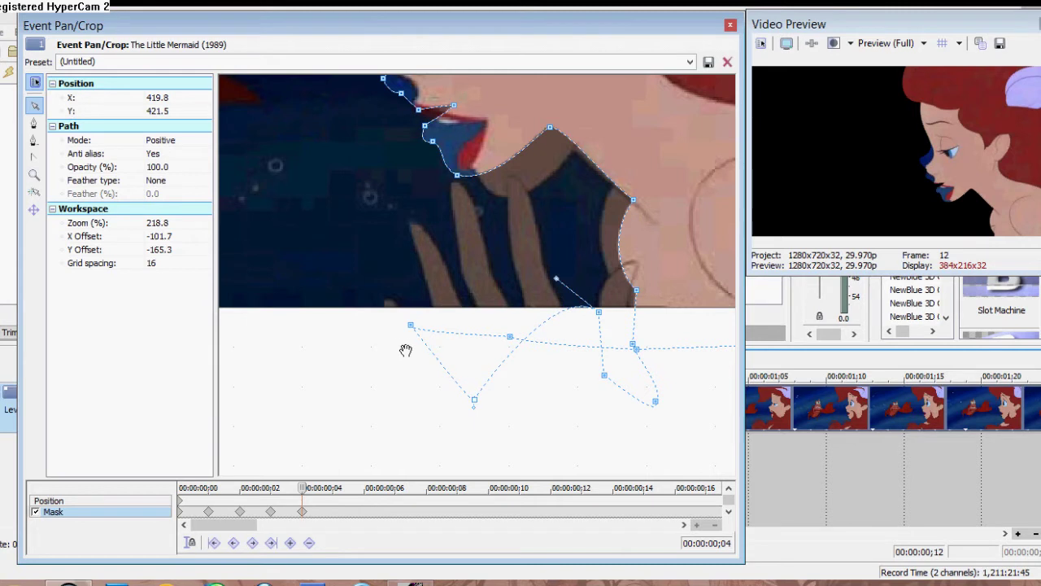
key(ctrl+z)
key(ctrl+z)
key(ctrl+z)
key(ctrl+z)
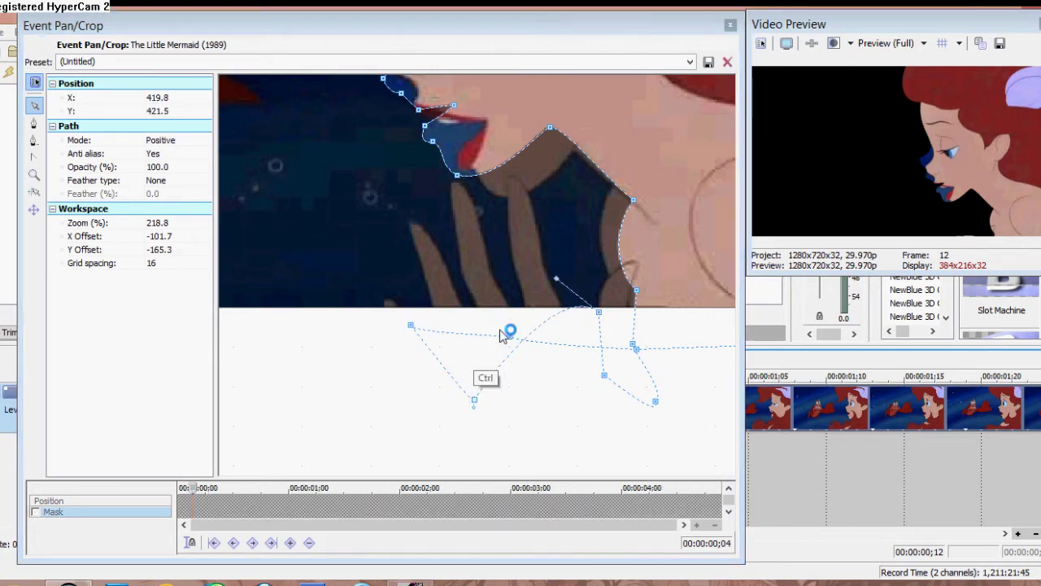
key(ctrl+y)
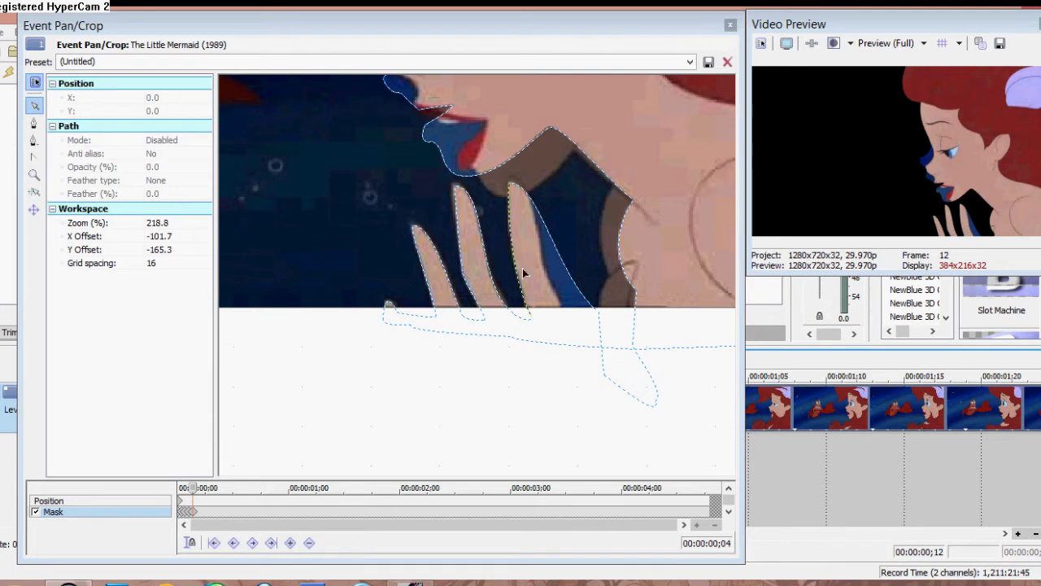
key(ctrl+z)
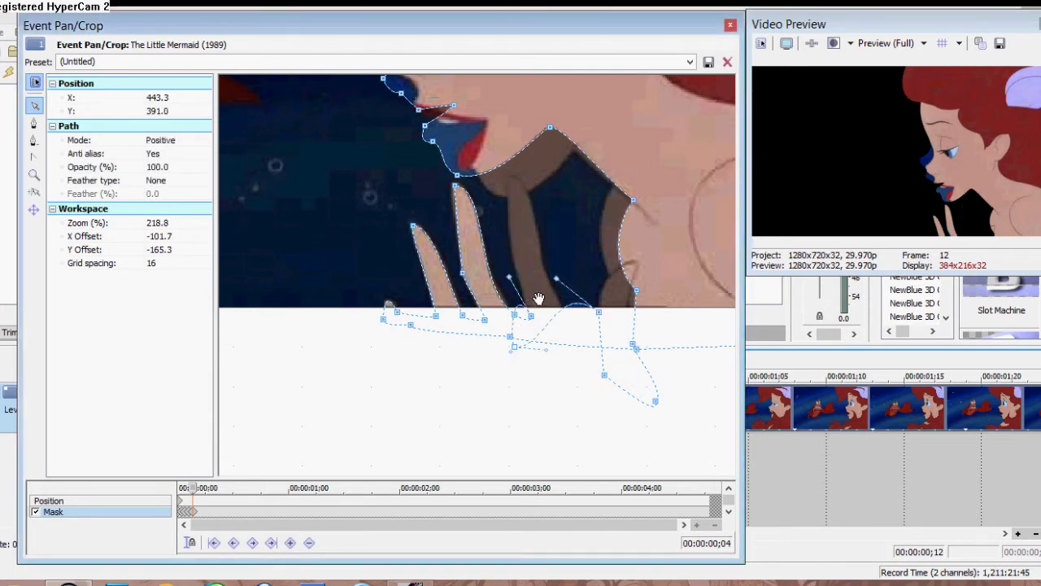
key(ctrl+z)
- Align the 00:00:00;04 mask with the chest edge, the base of the neck, the jawline and the chin
drag(625, 215, 610, 197)
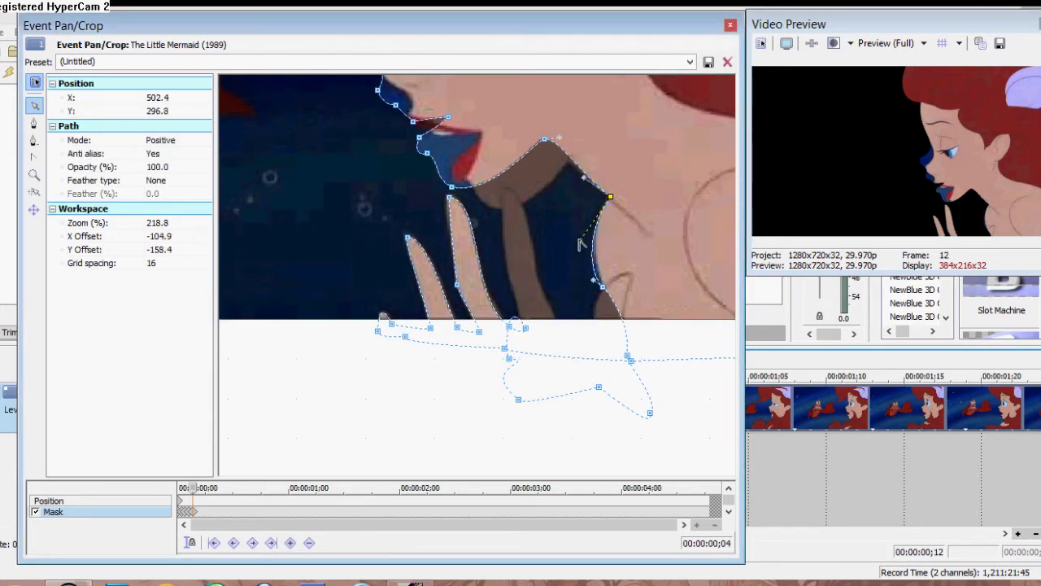
drag(545, 140, 524, 222)
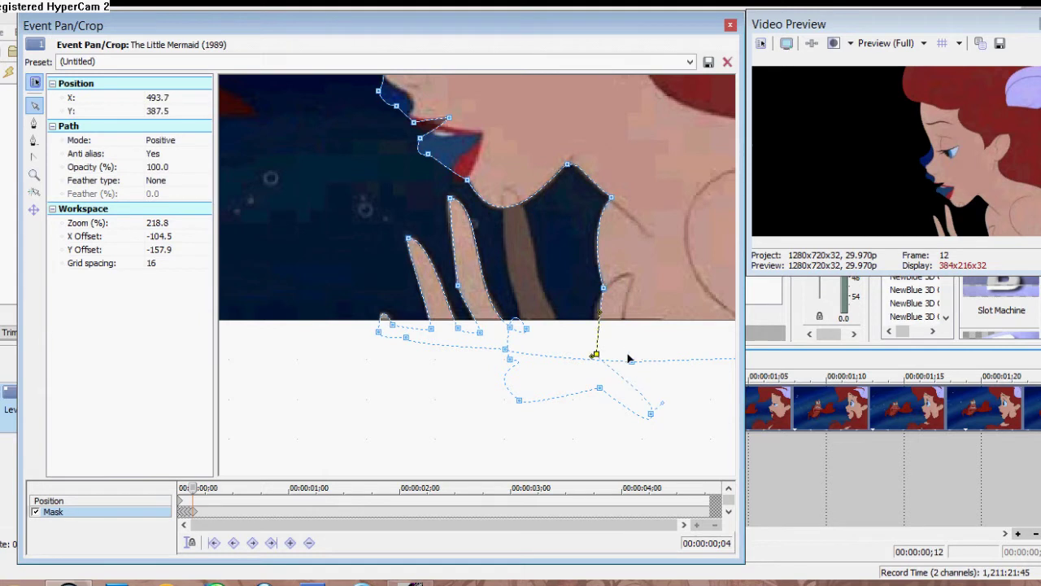
- Bring the 00:00:00;04 mask points up around the finger nearest the throat, placing its tip at the chin
click(559, 323)
click(519, 327)
click(530, 330)
click(511, 218)
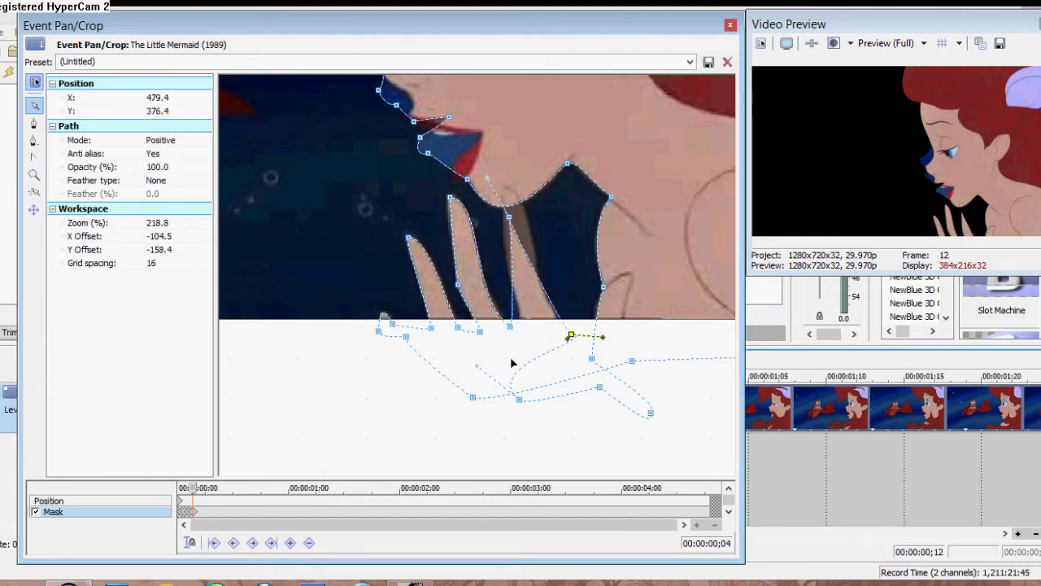
click(506, 218)
drag(504, 218, 502, 190)
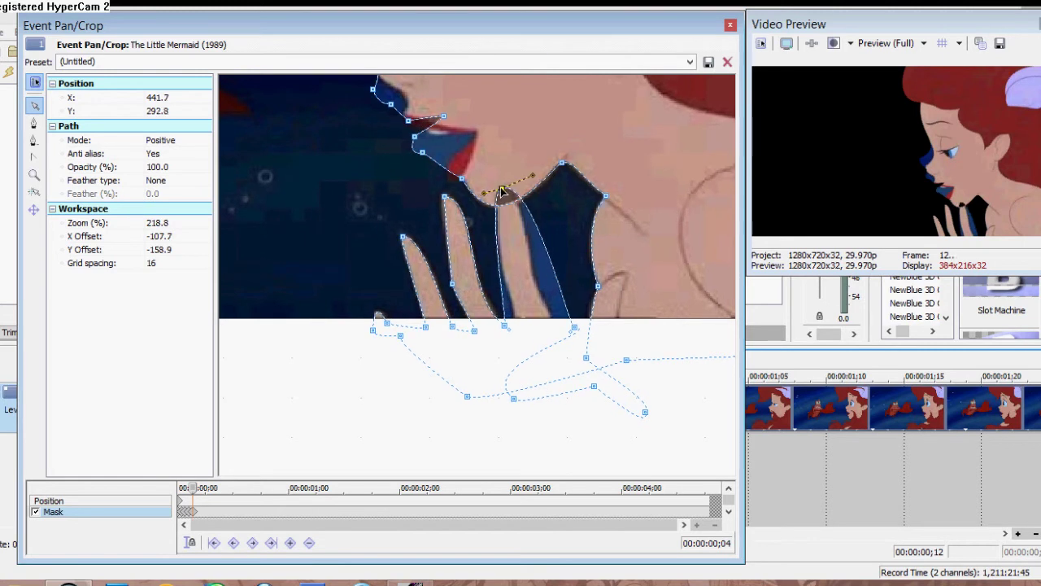
- Tighten the sides and base points of the 00:00:00;04 mask around the finger nearest the throat
drag(574, 326, 550, 329)
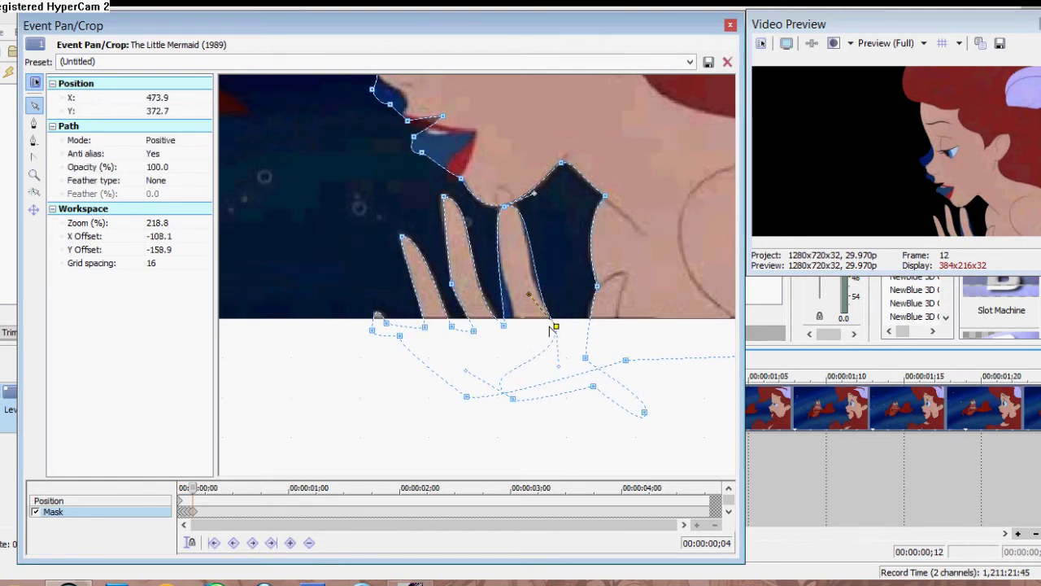
click(514, 328)
click(518, 325)
click(516, 333)
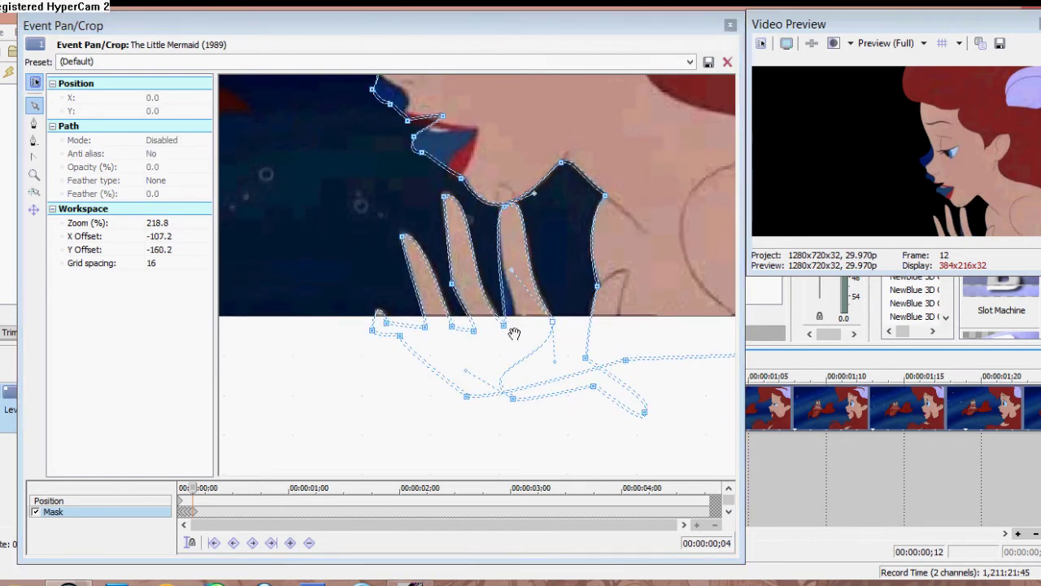
click(512, 312)
ctrl+click(503, 308)
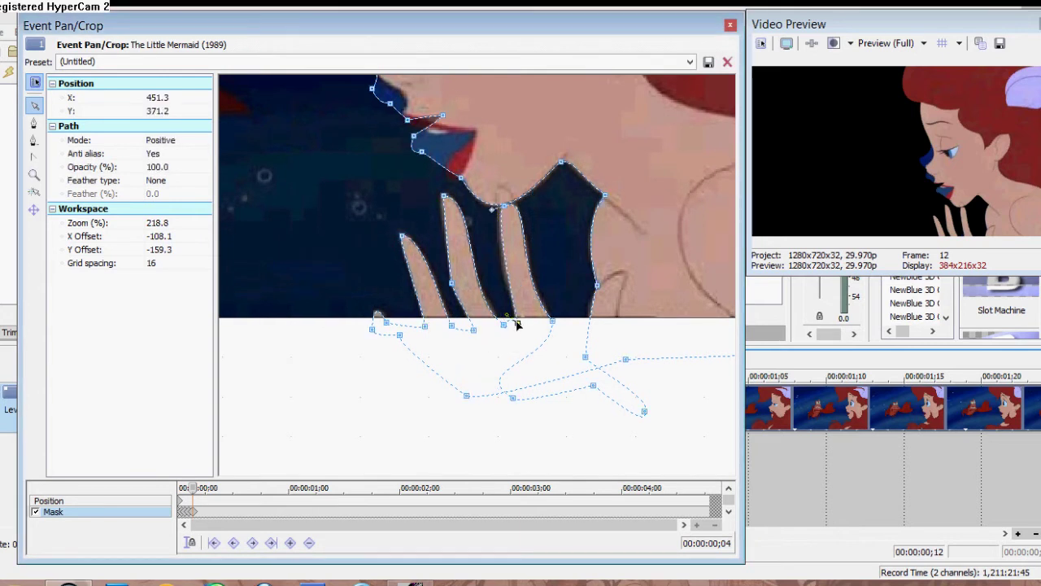
click(504, 206)
- Fit the 00:00:00;04 mask to the lower lip and the inner corner of the open mouth
scroll(504, 210, up, 3)
click(448, 275)
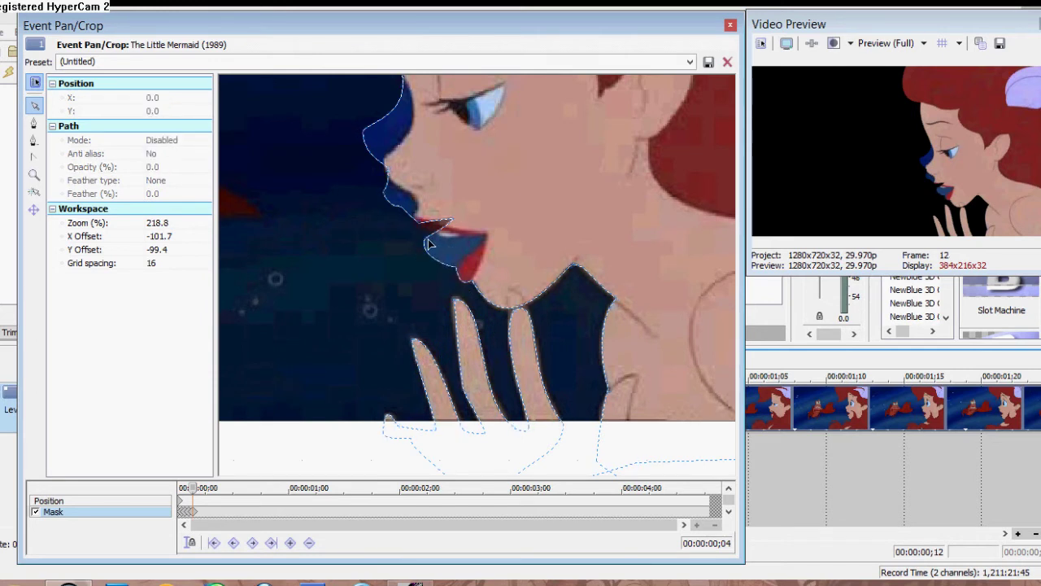
drag(455, 275, 481, 236)
click(452, 270)
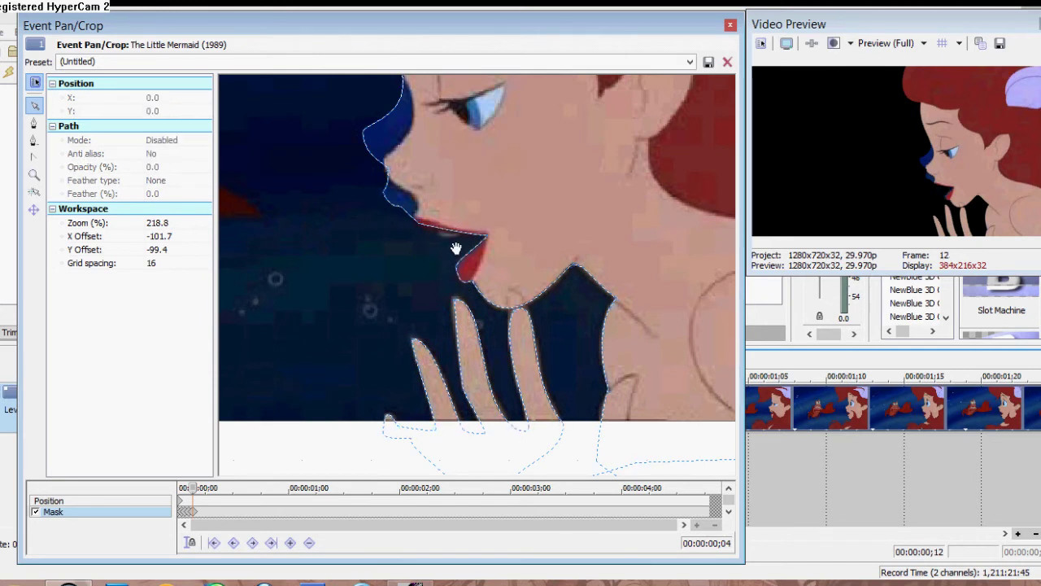
click(445, 281)
click(456, 264)
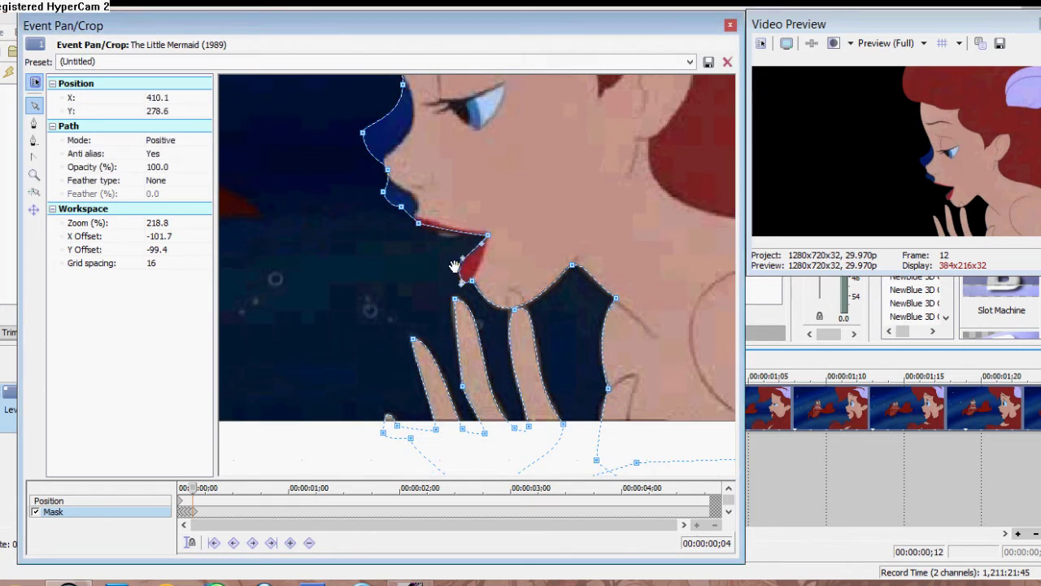
click(450, 277)
- Shape the 00:00:00;04 mask around the teeth and the underside of the upper lip
click(436, 244)
scroll(433, 234, up, 5)
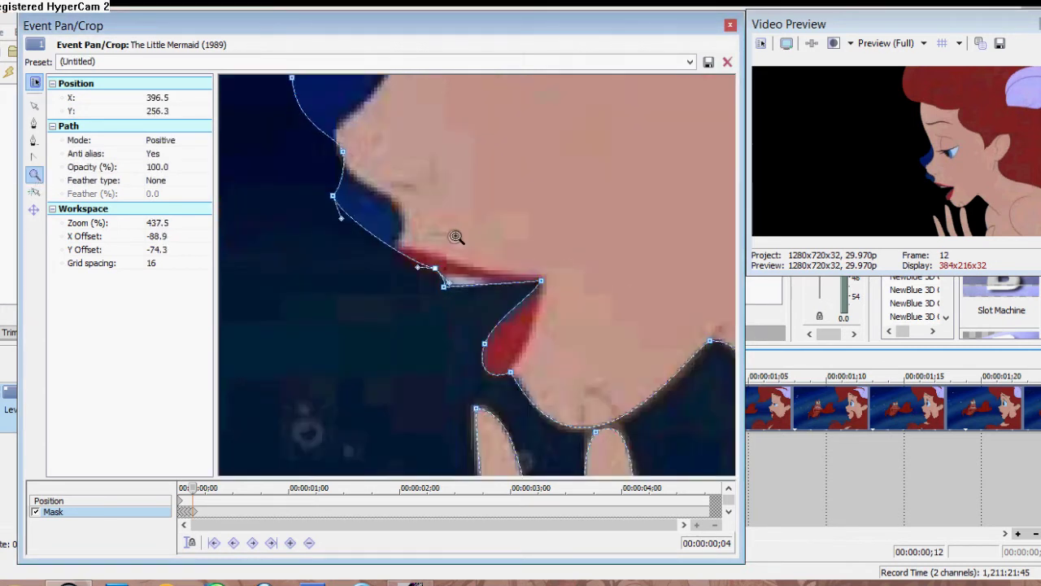
drag(452, 265, 446, 240)
click(447, 235)
click(348, 228)
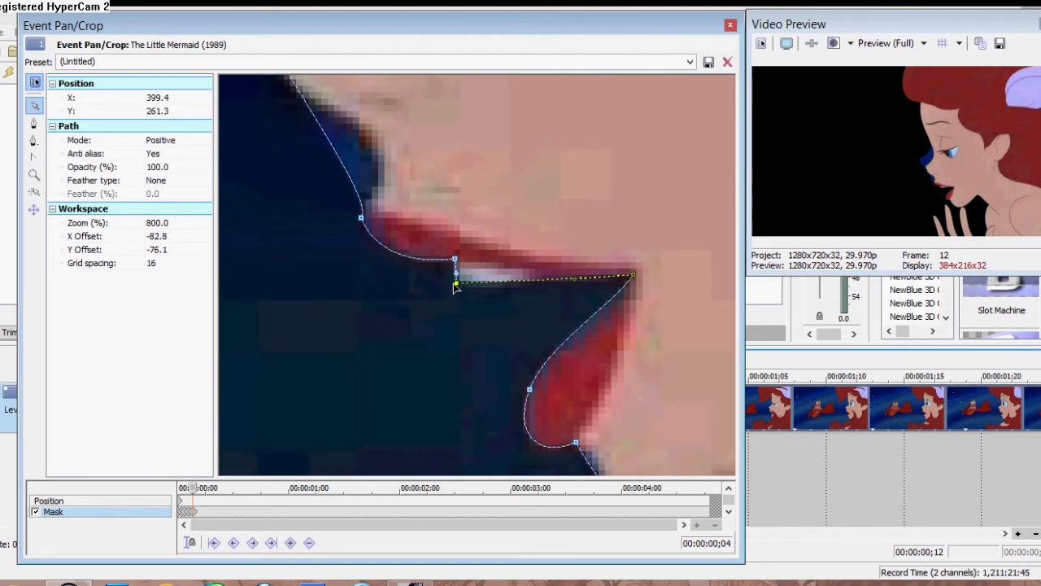
click(274, 272)
- Fit the 00:00:00;04 mask outline to the nose and forehead up to the front hairline
click(34, 175)
right_click(458, 250)
click(423, 237)
click(429, 263)
click(423, 242)
drag(471, 285, 379, 226)
- Fit the 00:00:00;04 mask to the front curve of the hair and adjust its points above the head
click(459, 321)
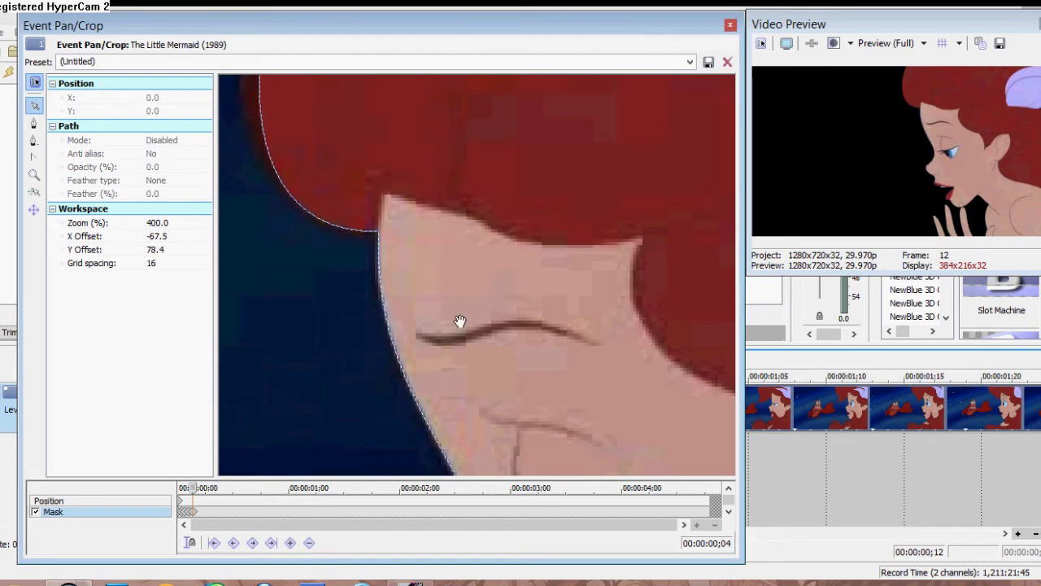
scroll(460, 321, down, 2)
click(377, 166)
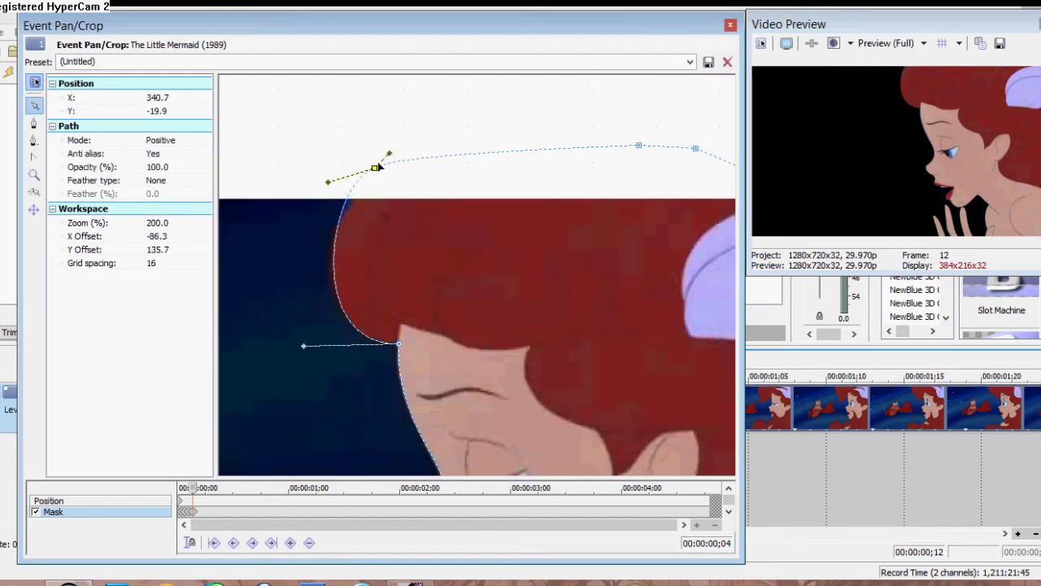
drag(381, 173, 381, 178)
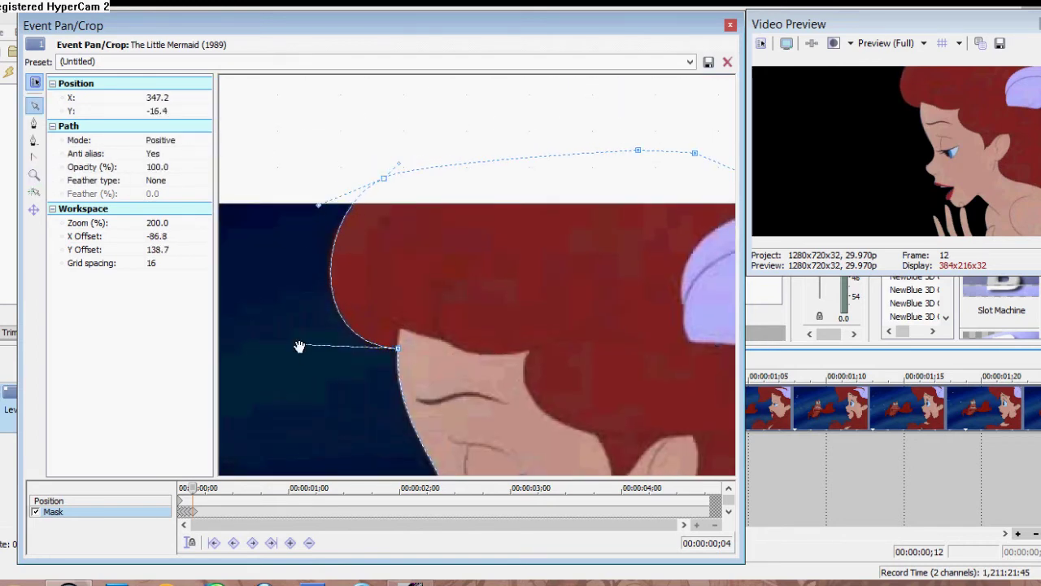
click(299, 347)
click(395, 119)
click(622, 230)
click(640, 251)
- Review the whole 00:00:00;04 mask outline around the mermaid and close the clip's pan/crop editor
scroll(484, 351, down, 4)
click(460, 266)
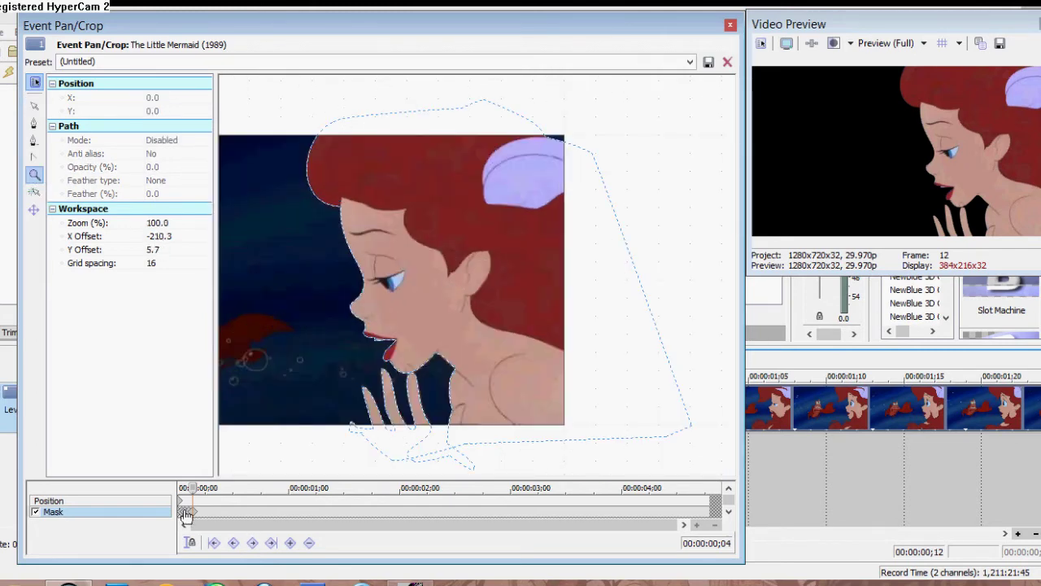
scroll(255, 520, up, 2)
click(253, 542)
click(730, 27)
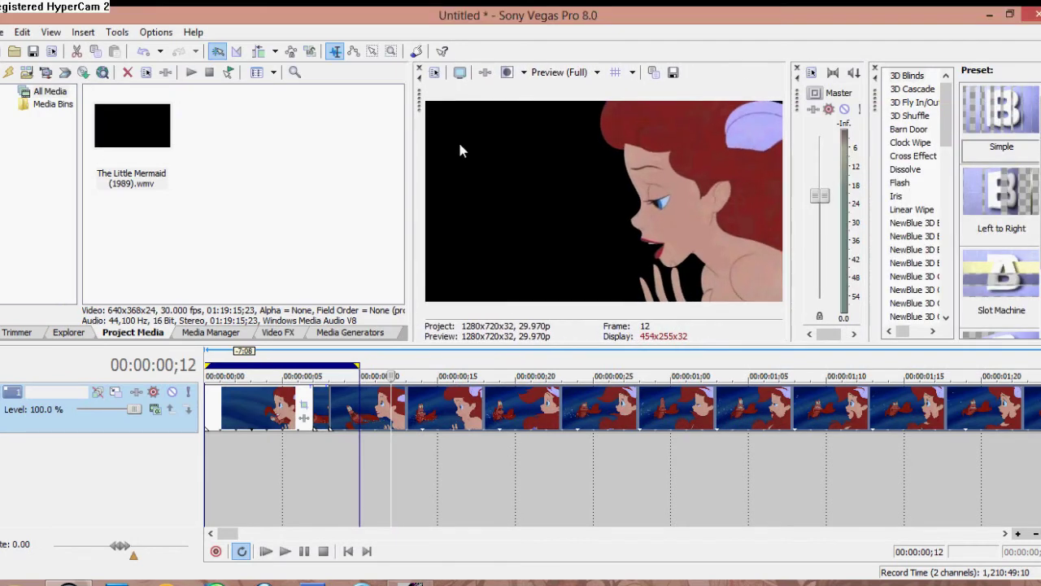
- Enlarge the video preview, keep its quality at Preview (Full), and play the masked frames in a loop
drag(399, 171, 347, 177)
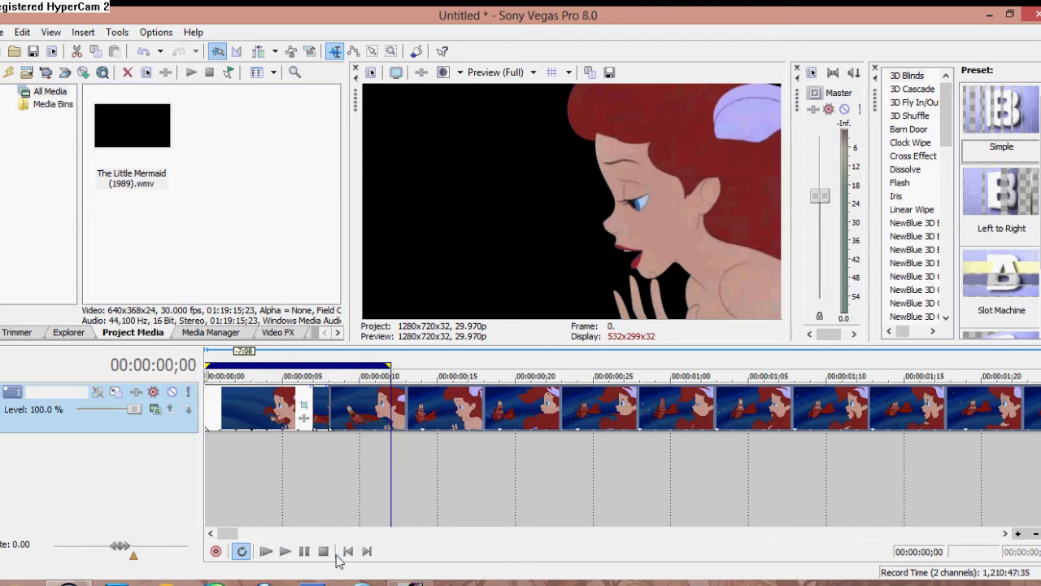
key(space)
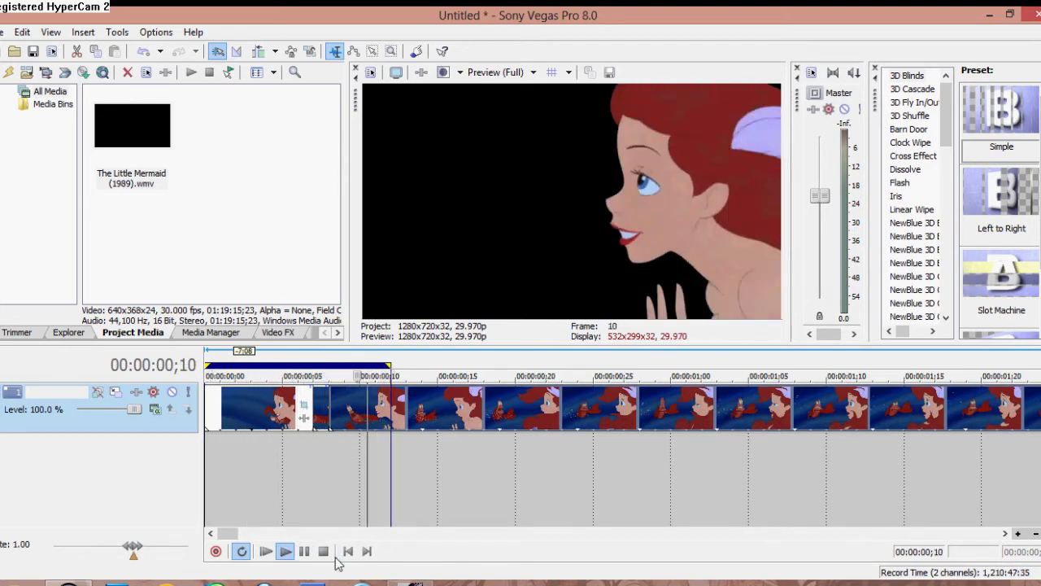
key(space)
click(494, 73)
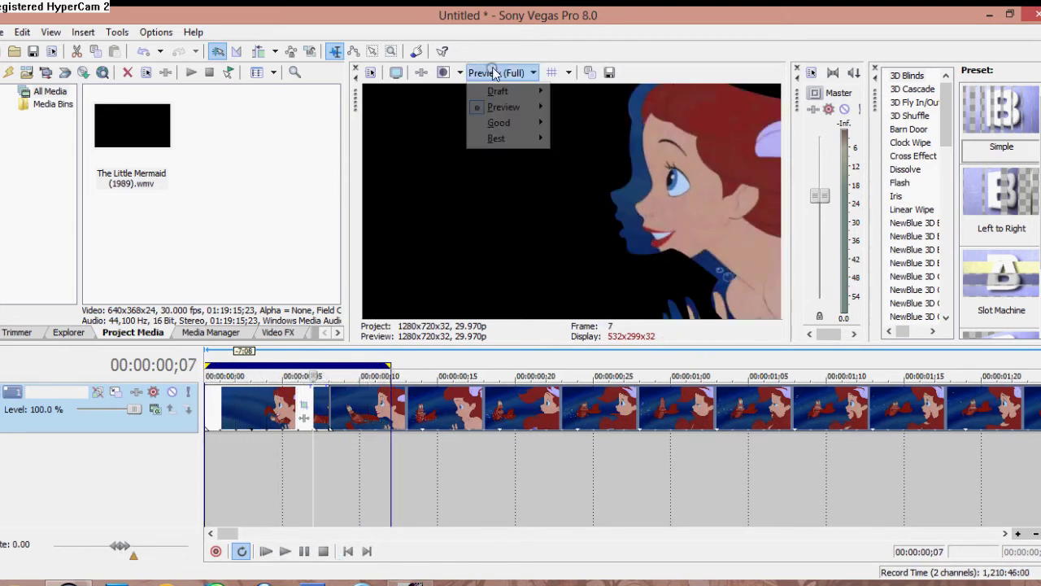
click(503, 106)
click(483, 73)
click(569, 122)
key(space)
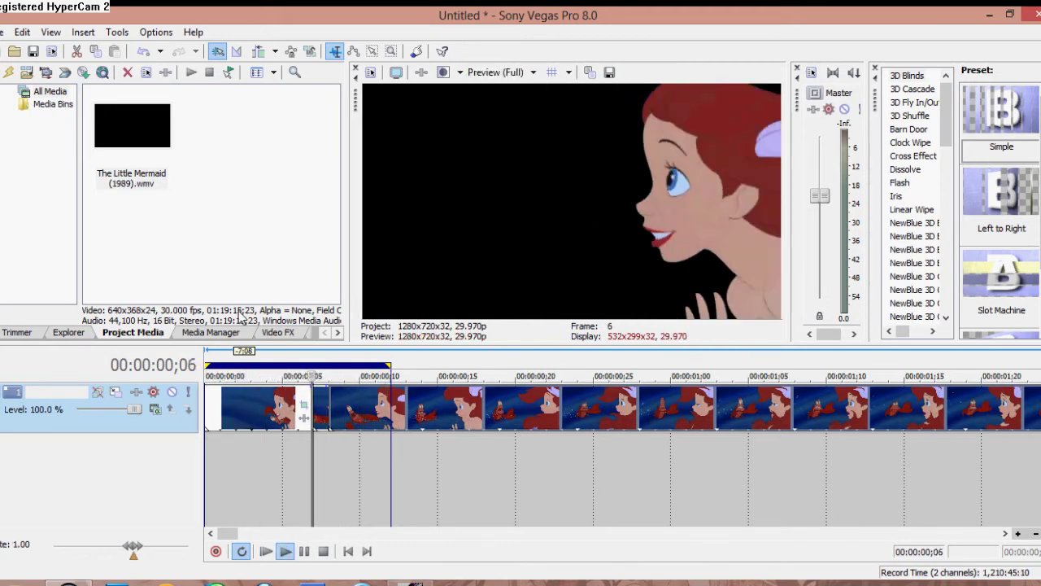
- Watch the masked clip full screen, including at a playback rate of 0.50, and stop playback
key(alt+shift+4)
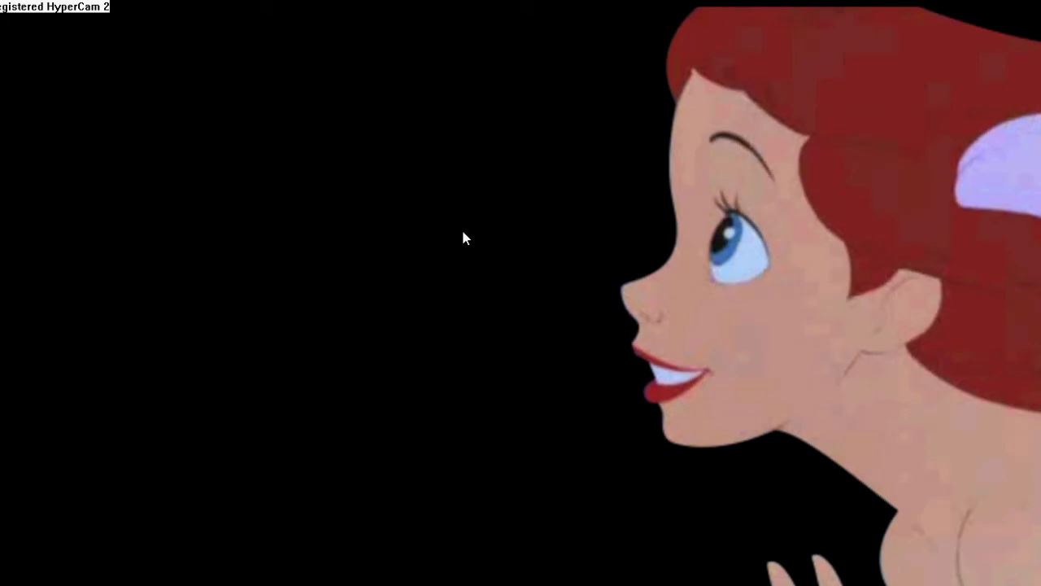
key(Escape)
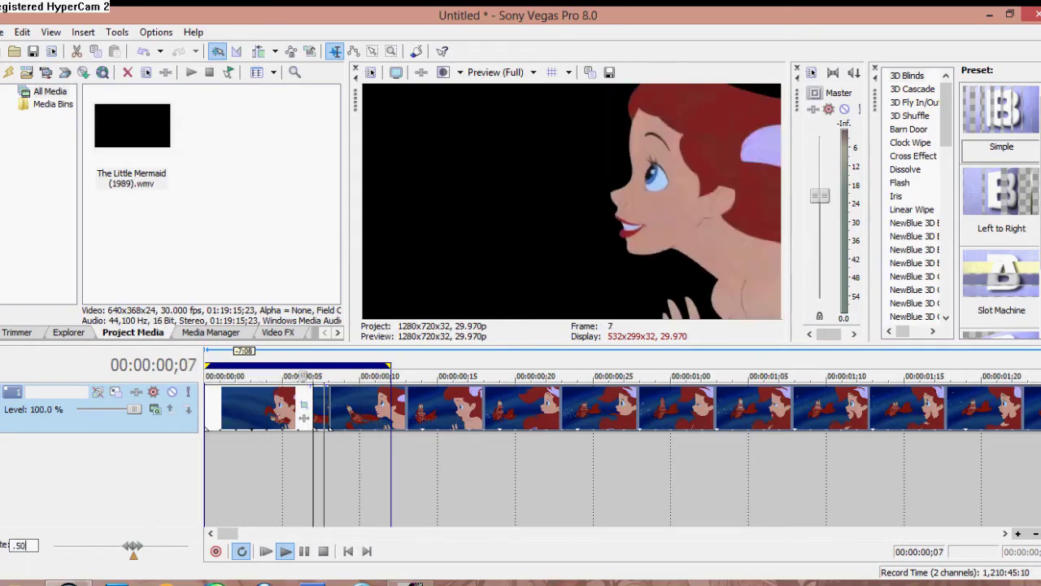
click(396, 72)
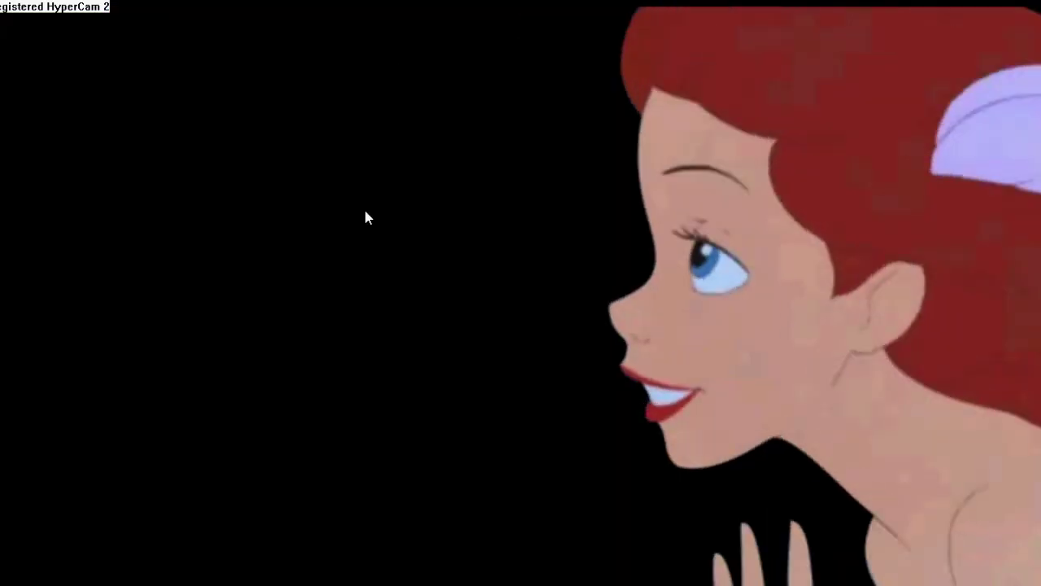
key(Escape)
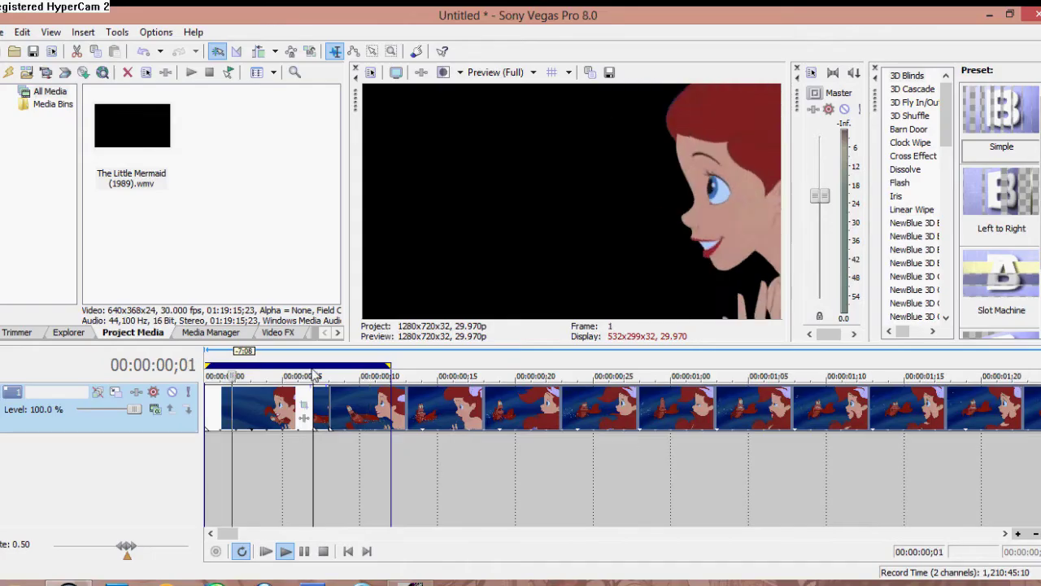
key(space)
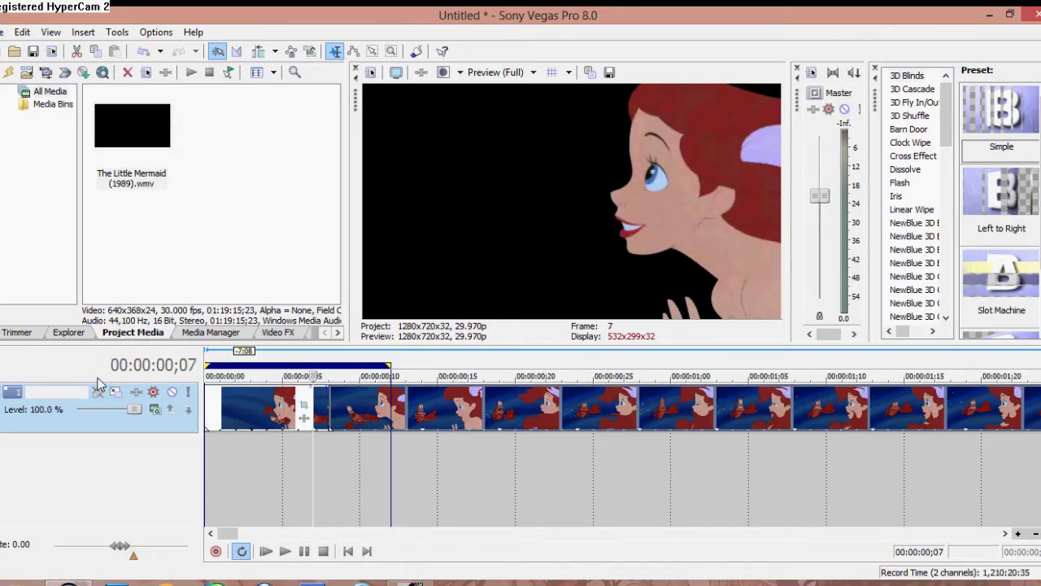
- Add the Beauty solid color preset on a new track beneath the masked clip and close its settings
click(338, 332)
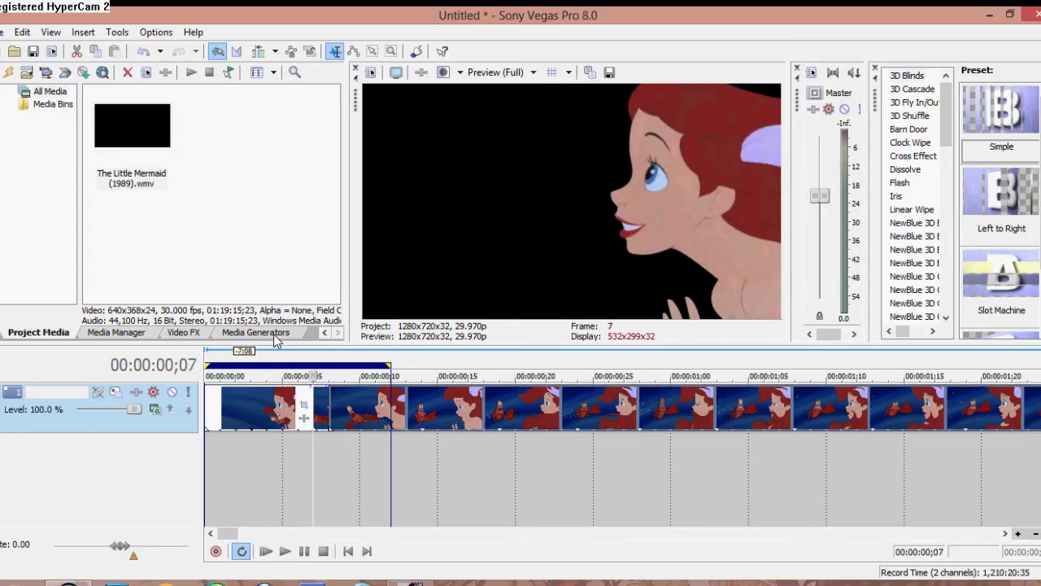
click(269, 334)
click(27, 144)
scroll(203, 178, down, 5)
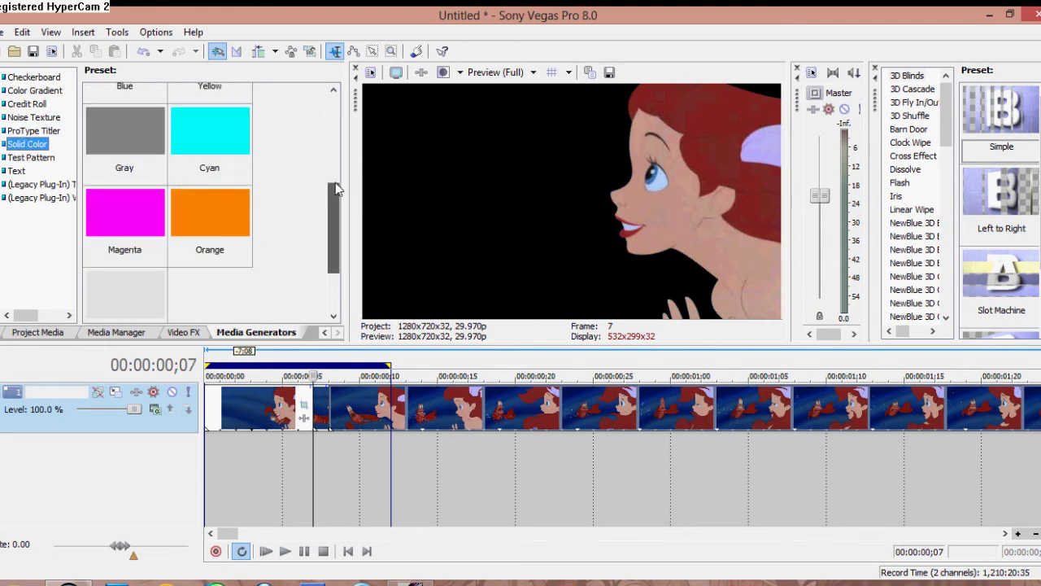
drag(124, 200, 252, 449)
click(1025, 172)
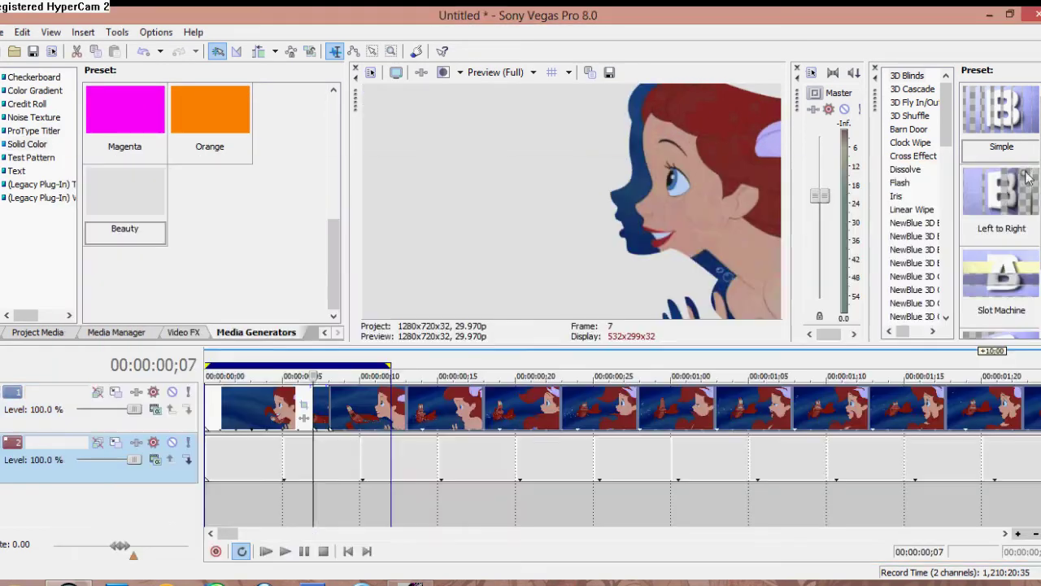
- Check the clip's later mask keyframes in the pan/crop editor and set the preview quality to Preview (Full)
click(416, 111)
click(321, 413)
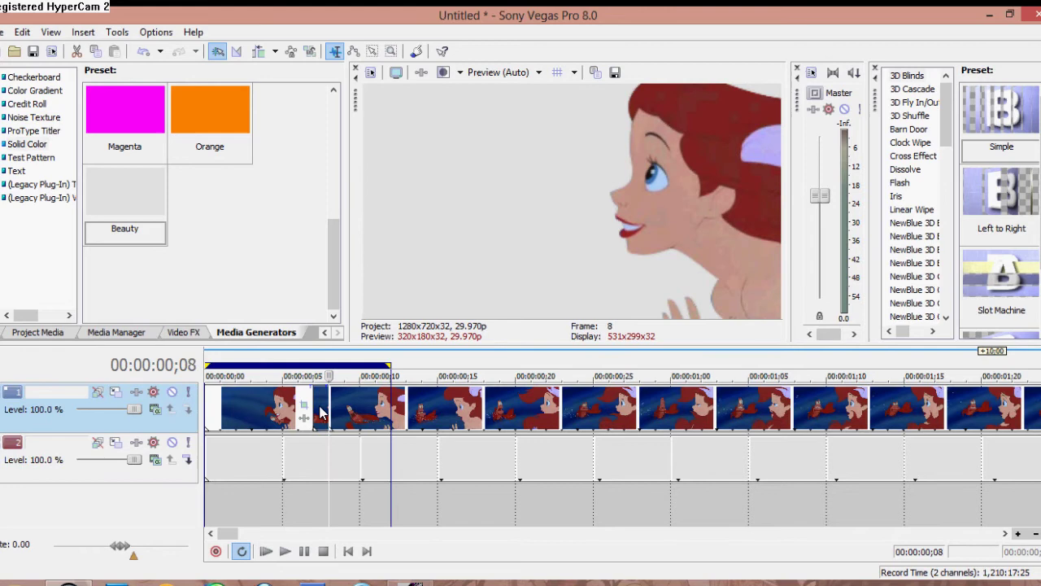
click(304, 404)
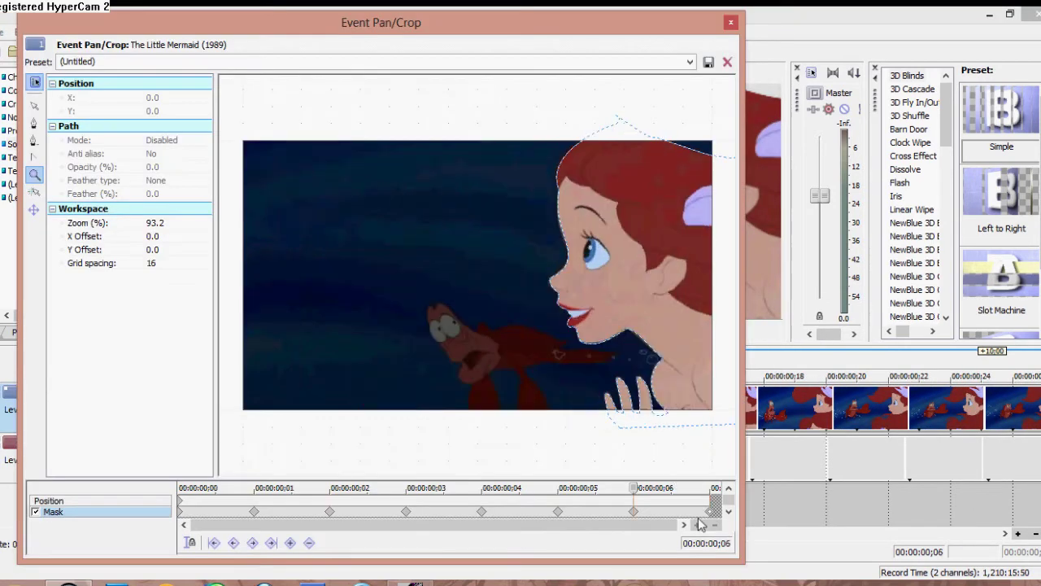
click(728, 62)
click(533, 72)
mouse_move(499, 106)
click(413, 123)
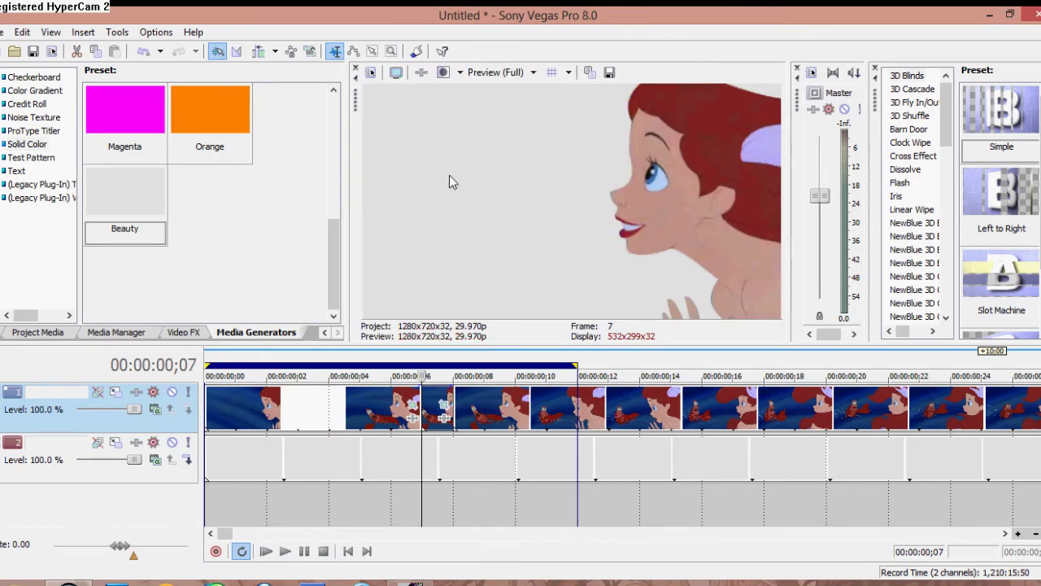
- Look at the 2D Shadow settings in the track motion of track 1 and close them
click(116, 392)
click(223, 540)
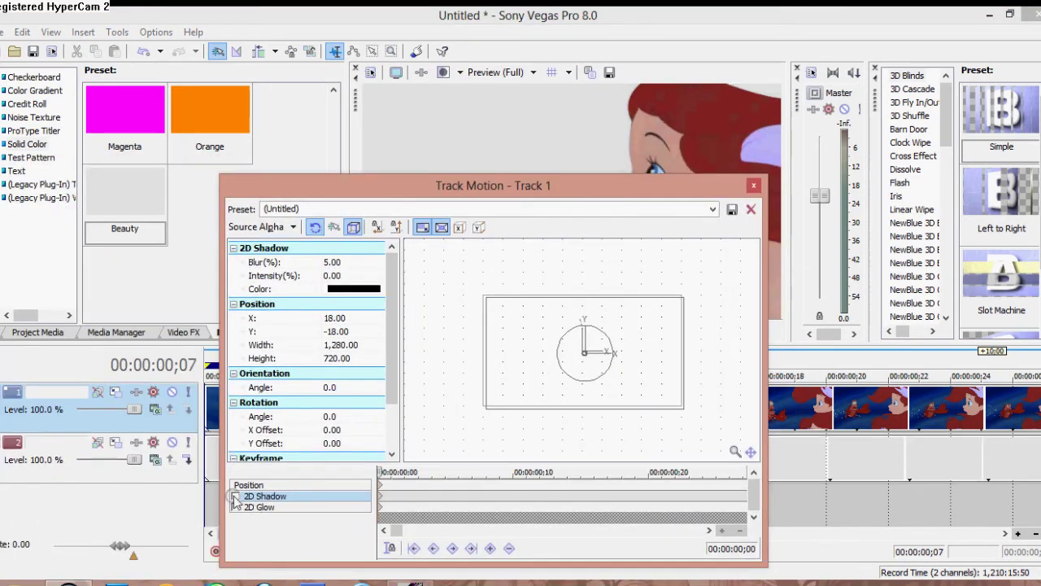
click(765, 175)
- Play and step through the masked clip frame by frame to inspect the mask edges against the solid background
key(space)
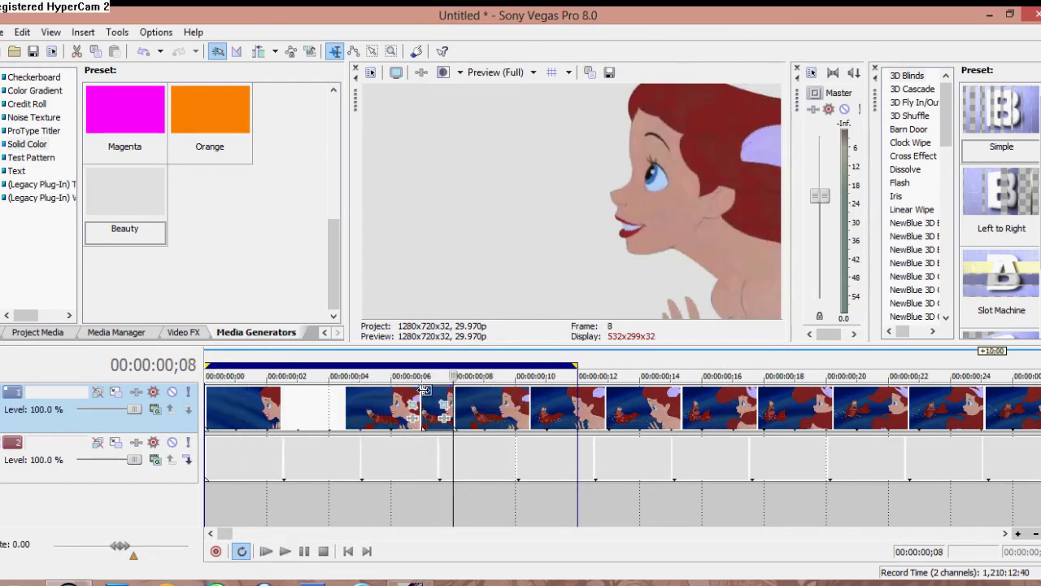
key(space)
key(Left)
key(Left)
key(Left)
key(Left)
key(Left)
key(Left)
key(Left)
key(Left)
key(Left)
key(Left)
key(Right)
key(Right)
key(Left)
- Mute and unmute the solid color track to compare the mask edges at 00:00:00;03 and its neighbouring frame
click(173, 443)
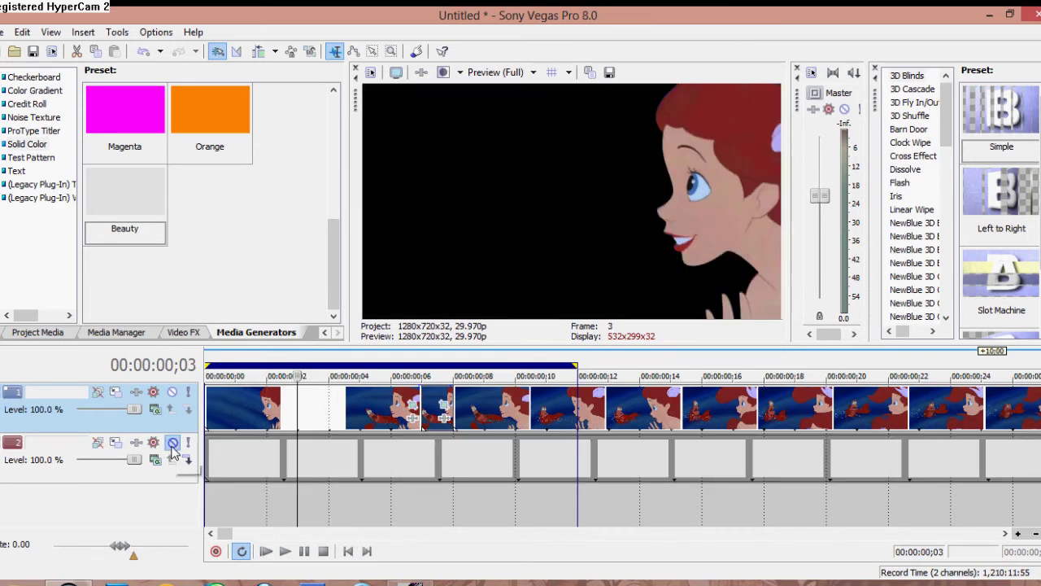
click(172, 443)
key(Right)
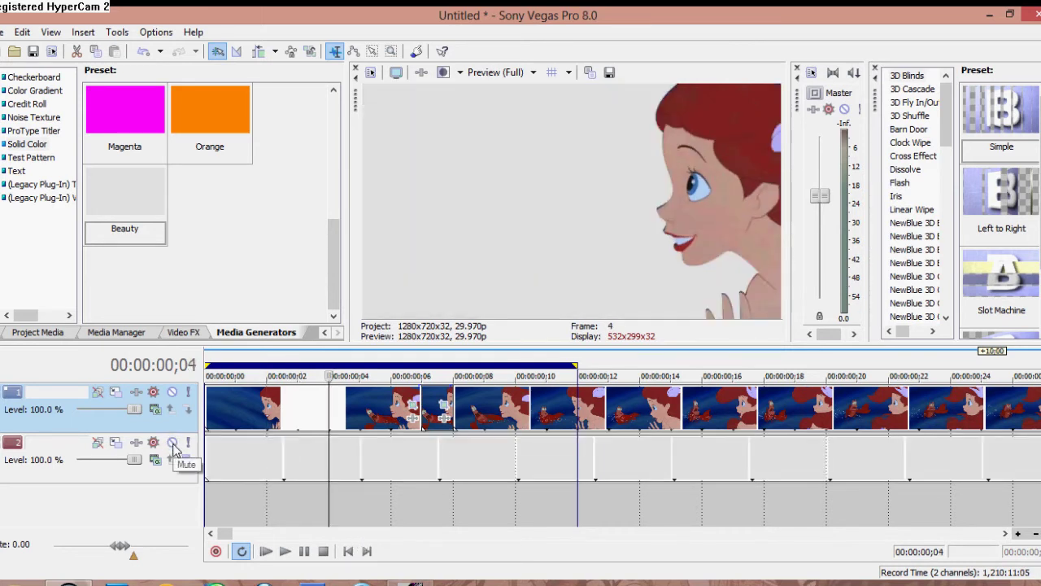
key(Left)
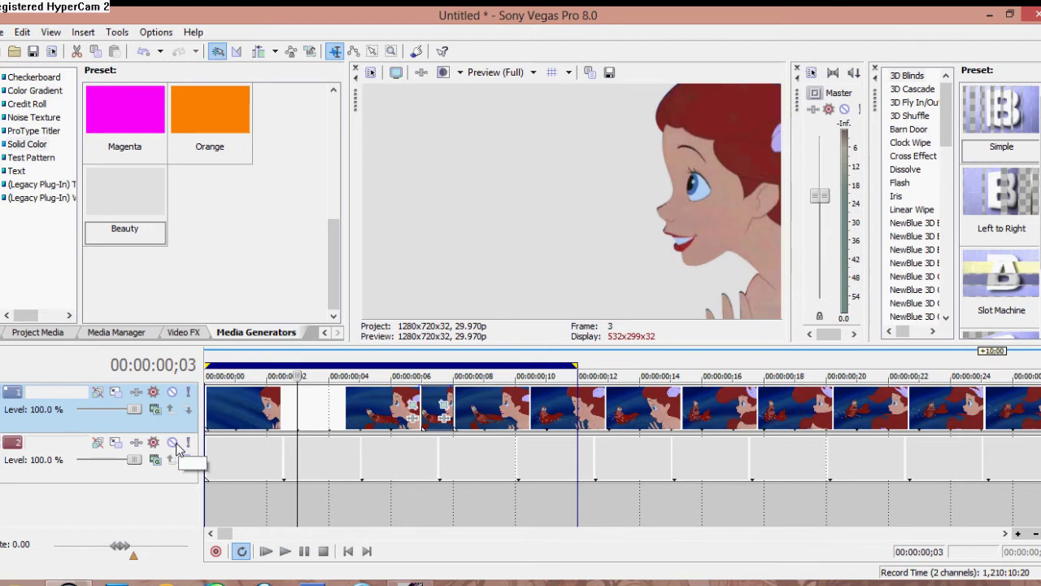
- Open the clip's mask editor at the 00:00:00;00 keyframe and move its window clear of the video preview
click(413, 416)
click(183, 517)
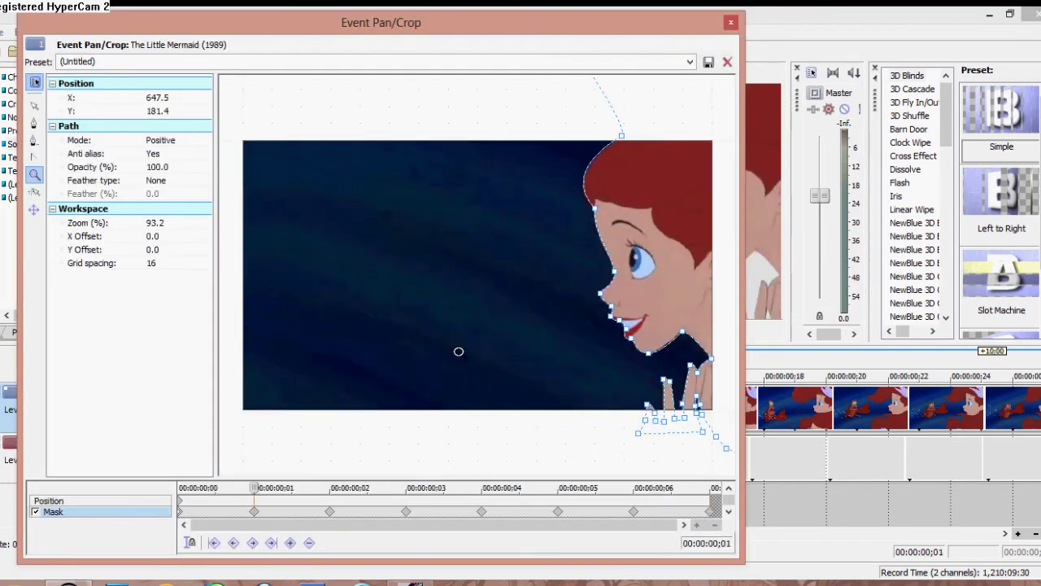
key(Right)
key(Right)
key(Right)
key(Left)
key(Left)
key(Left)
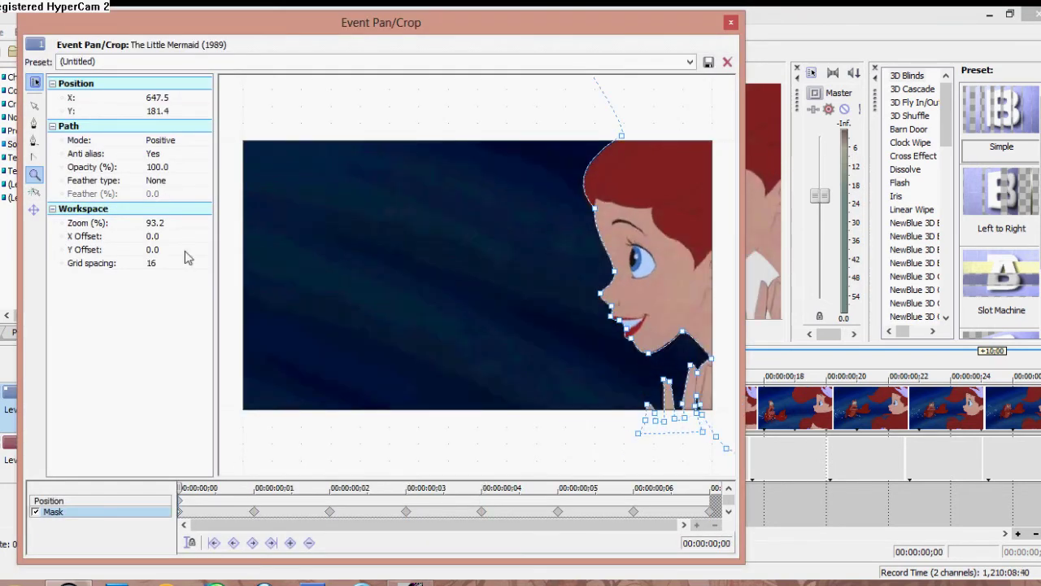
drag(228, 26, 309, 289)
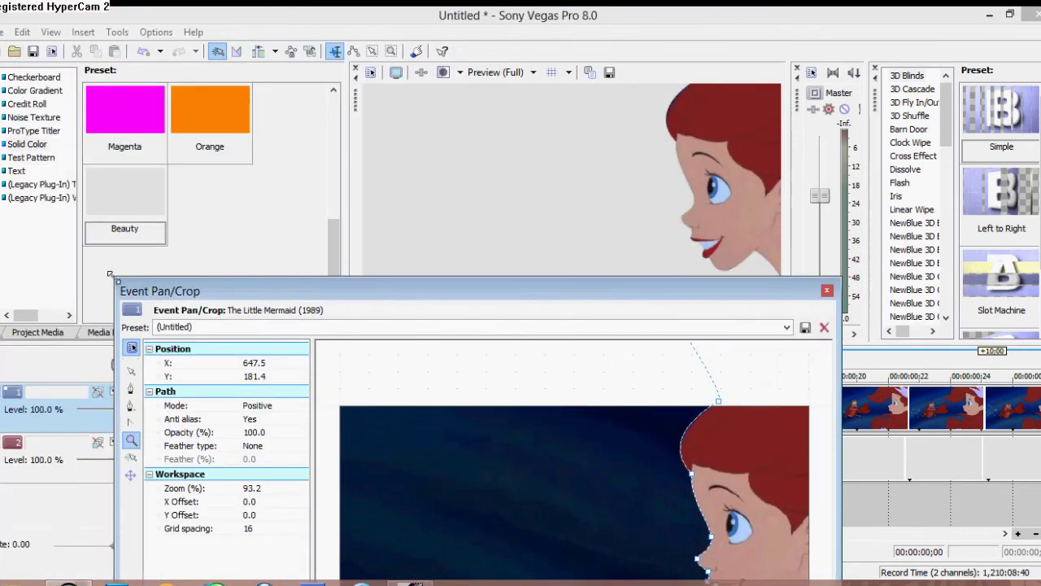
drag(115, 277, 160, 342)
drag(248, 360, 38, 138)
- Set the 00:00:00;00 mask's feather type to In, try 0.4 percent feather, and reduce it to 0.2 percent
click(122, 294)
click(97, 307)
click(129, 309)
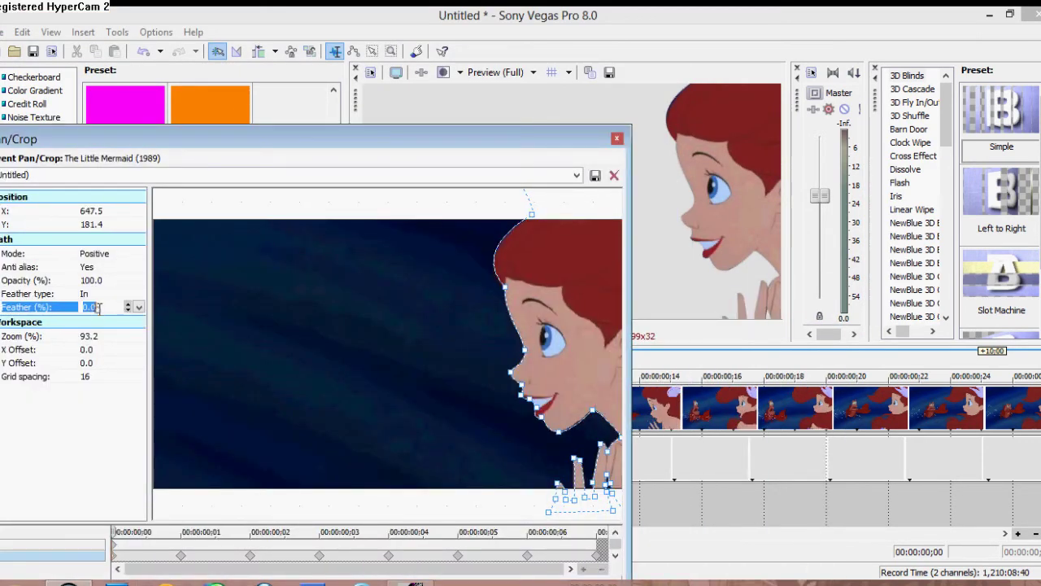
text(0.4)
key(Return)
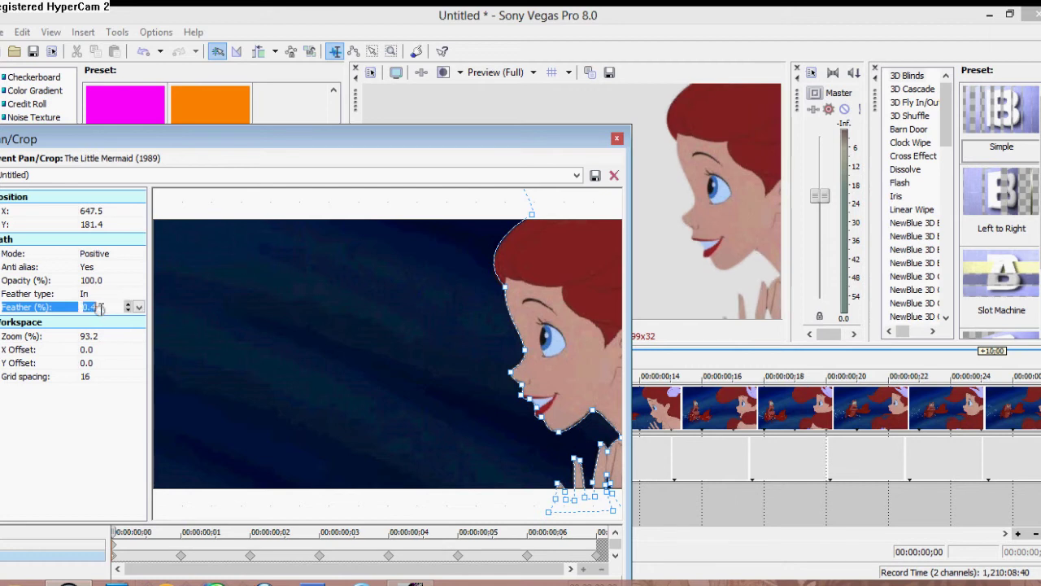
key(Return)
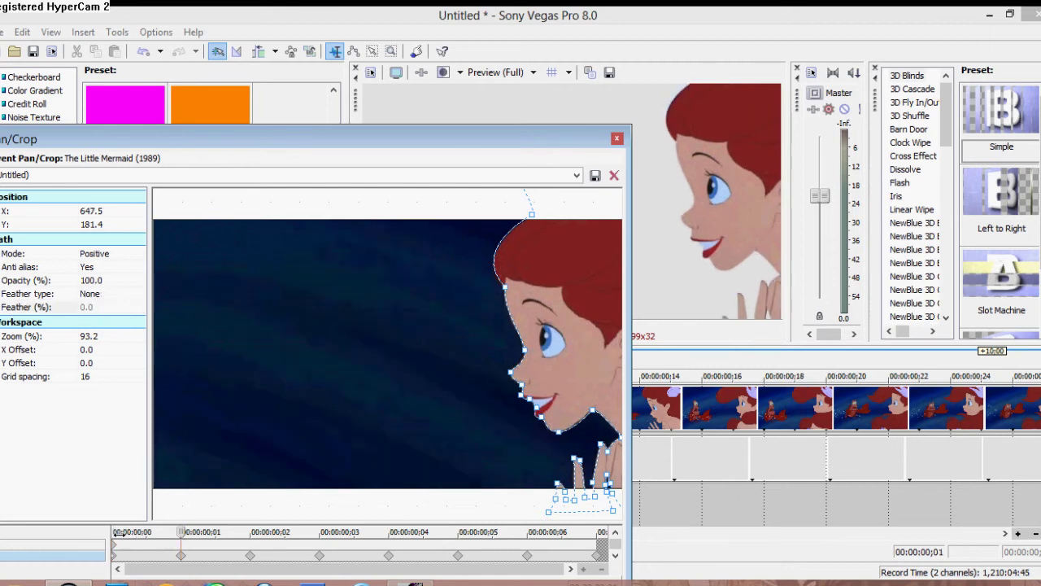
click(176, 541)
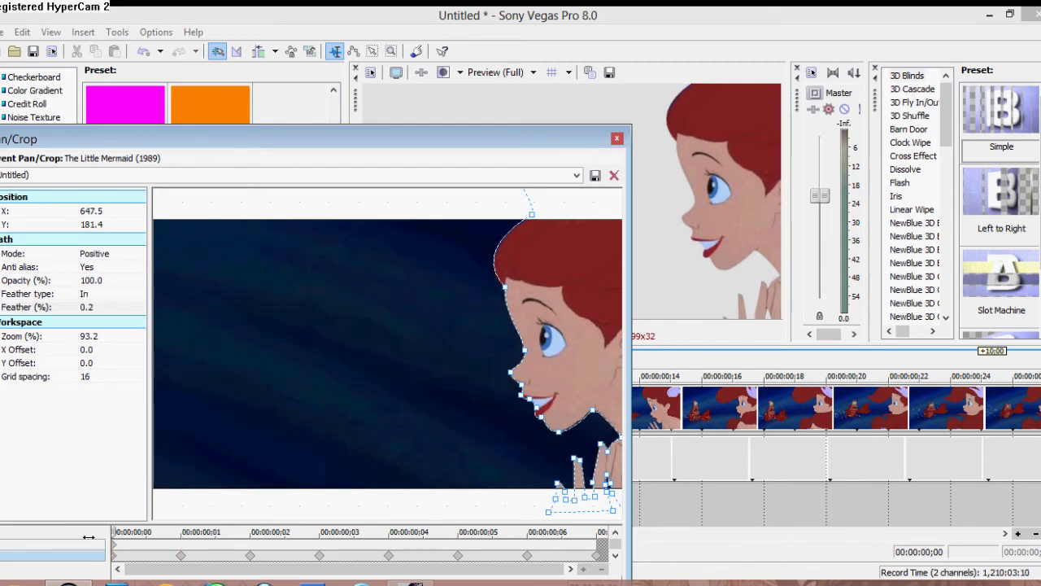
click(114, 542)
- Set the 00:00:00;01 mask's feather type to In and the 00:00:00;00 mask's feather amount to 0.4 percent
click(181, 533)
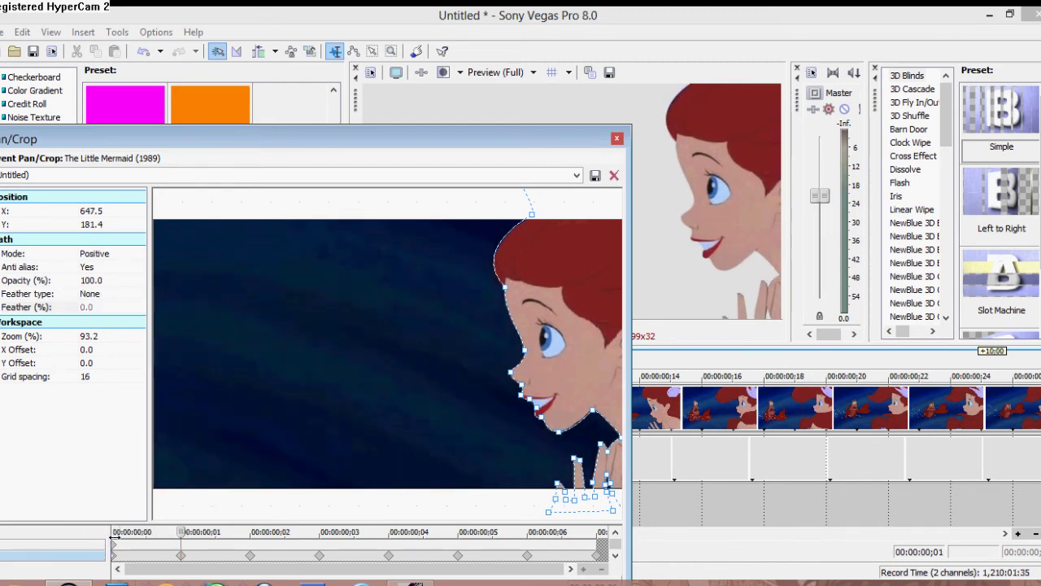
click(89, 310)
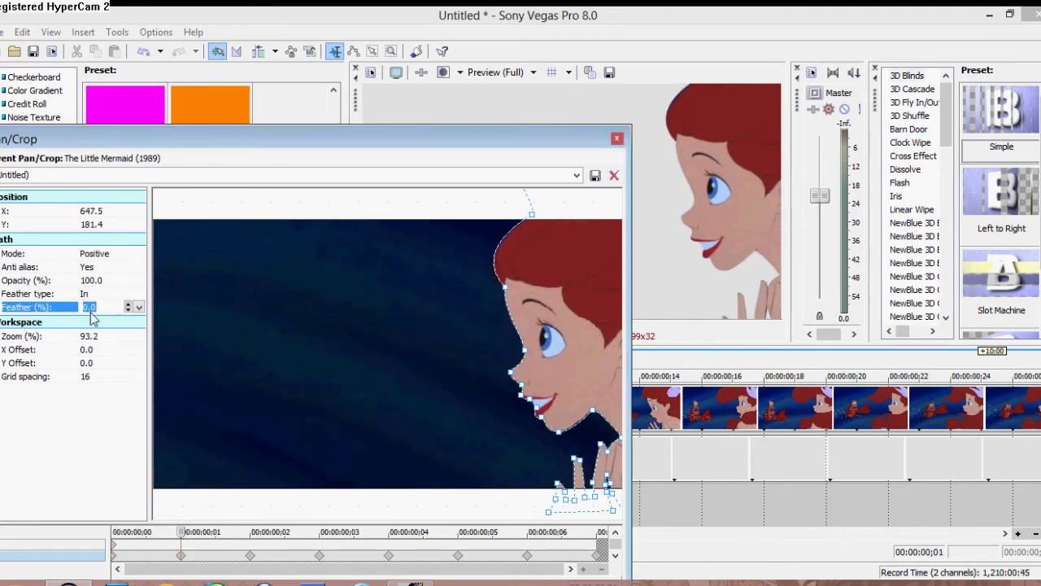
click(113, 556)
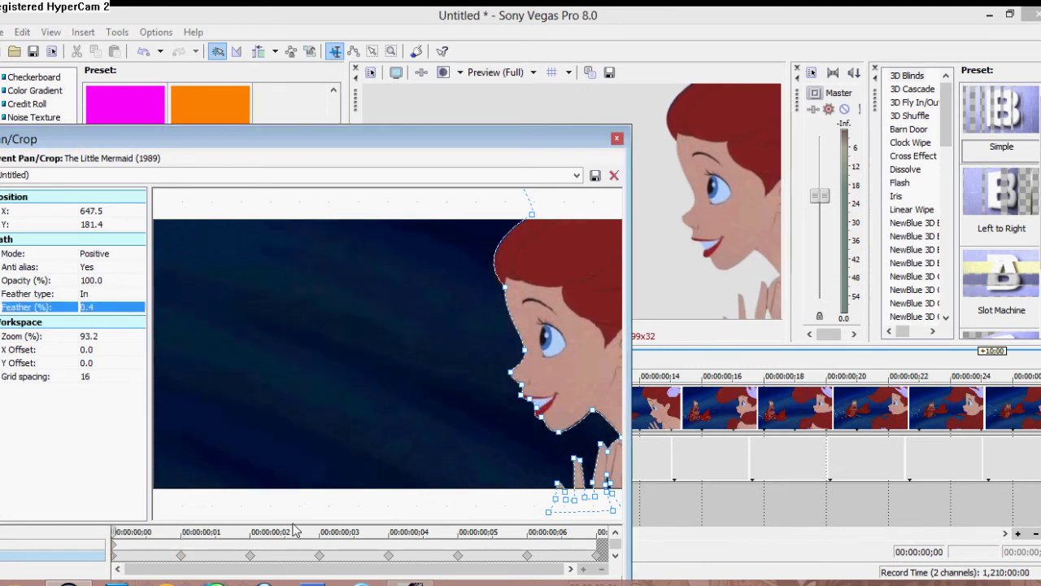
- Set the 00:00:00;02 mask's feather type to In with 0.4 percent feather
click(250, 555)
double_click(89, 293)
click(94, 308)
click(322, 558)
click(389, 558)
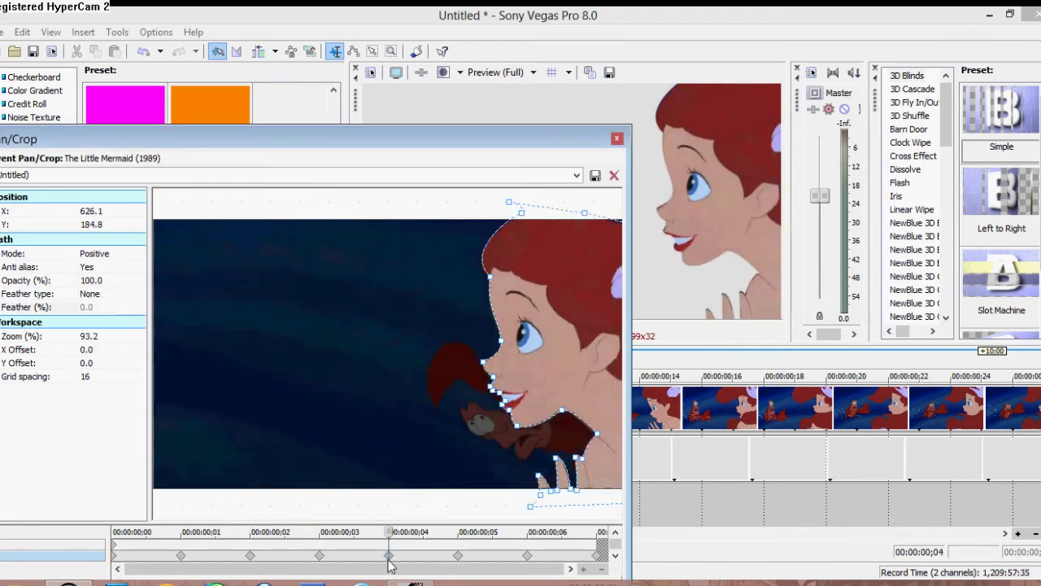
- Change the mask keyframes at 00:00:00;01, 00:00:00;02, 00:00:00;04 and 00:00:00;06 to Hold interpolation
right_click(250, 555)
click(279, 548)
right_click(181, 554)
click(206, 548)
click(458, 555)
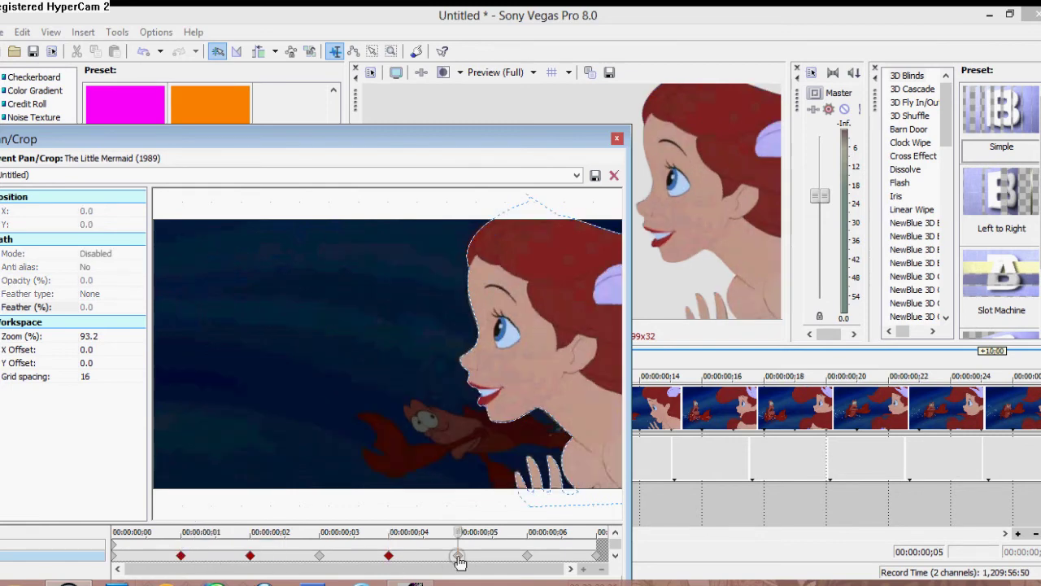
click(527, 555)
right_click(529, 555)
click(556, 548)
- Set the 00:00:00;03 mask's feather type to In with 0.4 percent feather
click(600, 555)
click(319, 554)
click(89, 294)
click(88, 305)
click(95, 307)
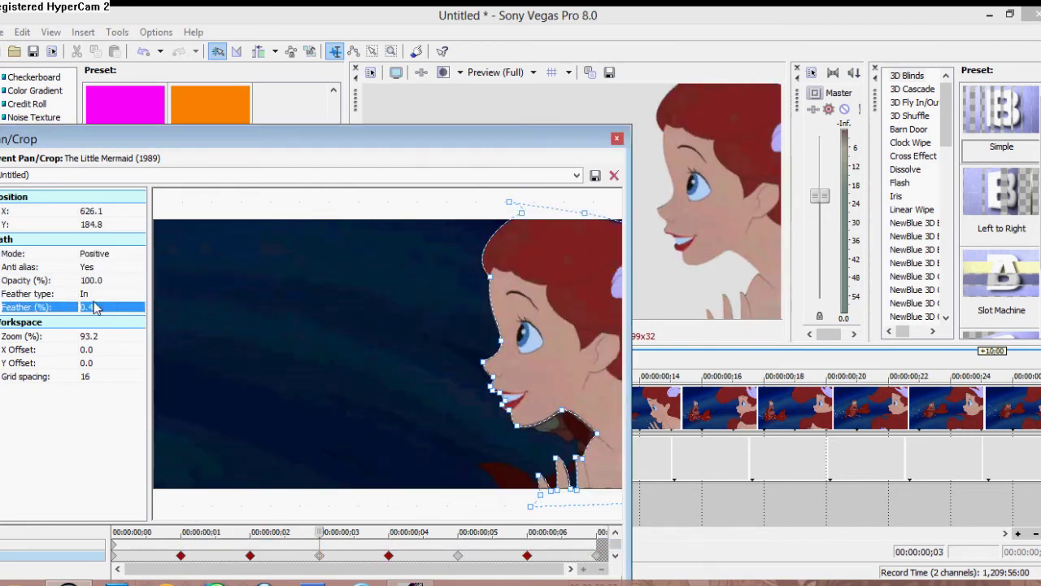
- Copy the feathered 00:00:00;03 mask keyframe and paste it onto the 00:00:00;04 keyframe
right_click(318, 555)
click(389, 555)
right_click(387, 555)
click(419, 458)
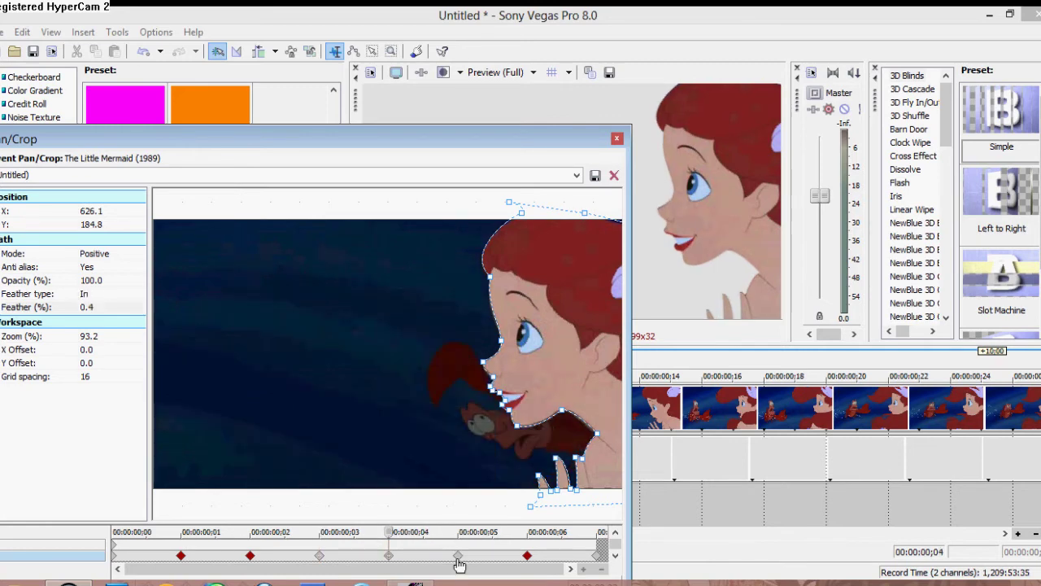
- Select the whole mask at the 00:00:00;05 keyframe and set its feather type to In with 0.4 percent feather
click(458, 555)
drag(454, 337, 417, 362)
right_click(317, 312)
click(484, 325)
click(81, 299)
click(126, 299)
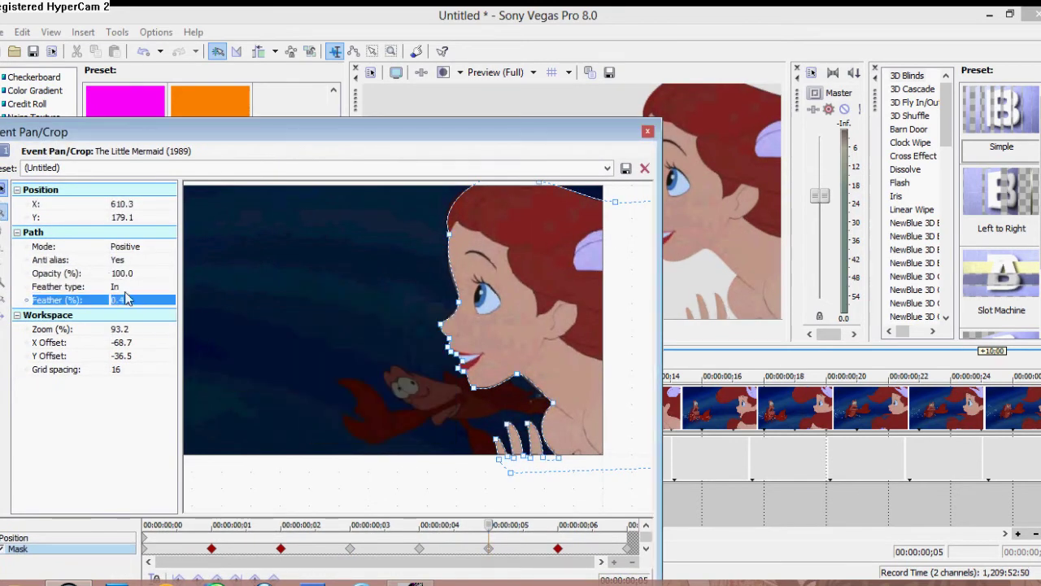
- Copy the feathered 00:00:00;05 mask keyframe and paste it onto the 00:00:00;06 keyframe
right_click(493, 553)
click(521, 392)
click(558, 548)
right_click(558, 550)
click(574, 446)
- Select the whole mask at the 00:00:00;07 keyframe and set its feather type to In with 0.4 percent feather
drag(390, 132, 452, 137)
right_click(377, 277)
mouse_move(403, 301)
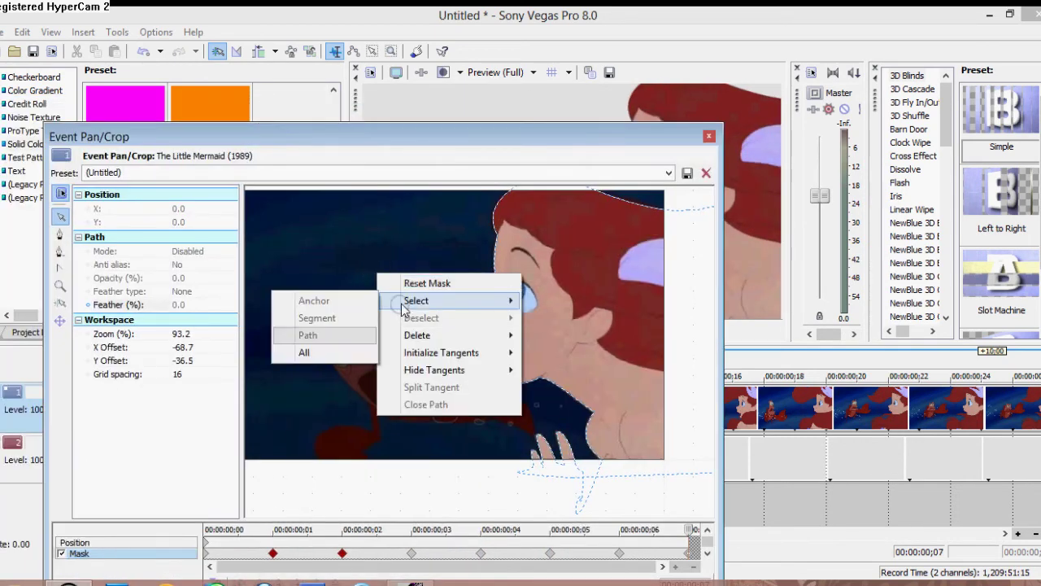
click(303, 353)
click(187, 291)
click(187, 303)
- Copy the feathered 00:00:00;07 mask keyframe and paste it onto the second clip's 00:00:00;00 mask keyframe
drag(325, 136, 127, 130)
right_click(490, 555)
click(510, 116)
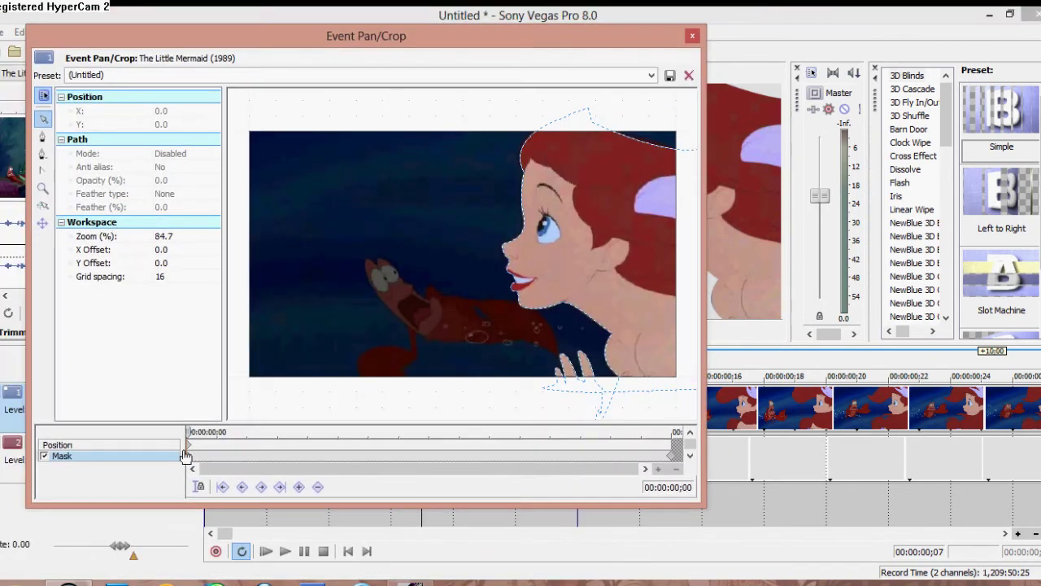
right_click(186, 456)
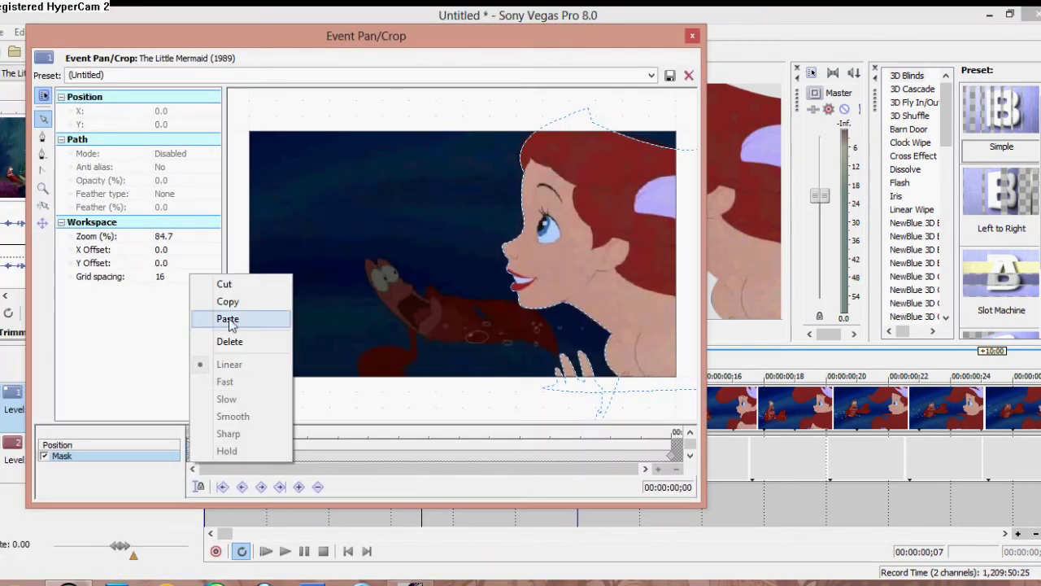
click(223, 322)
- Select the whole mask at the second clip's 00:00:00;01 keyframe to check its feathering, and close the mask editor
click(495, 399)
right_click(411, 319)
mouse_move(453, 346)
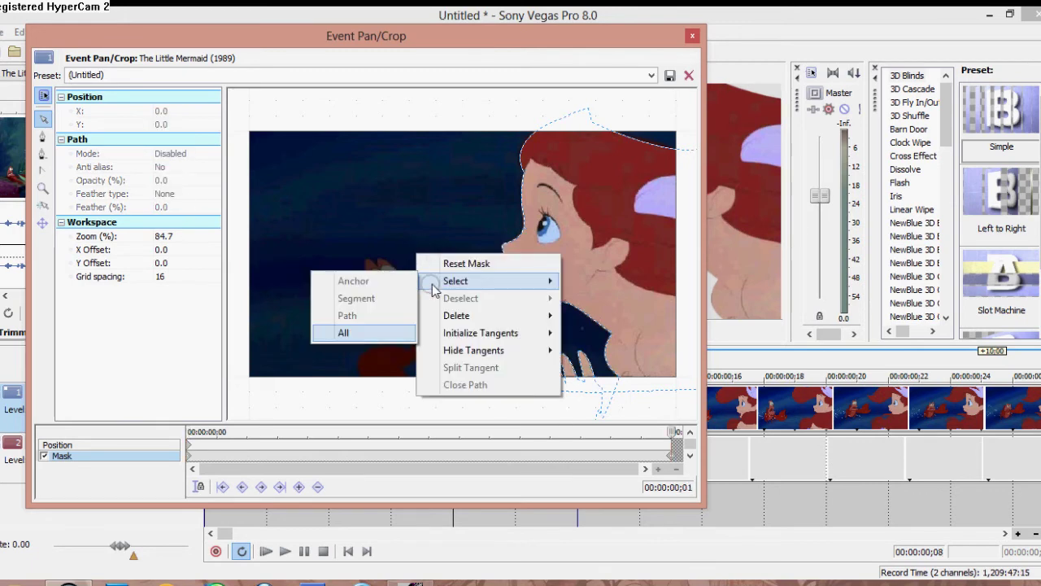
click(348, 398)
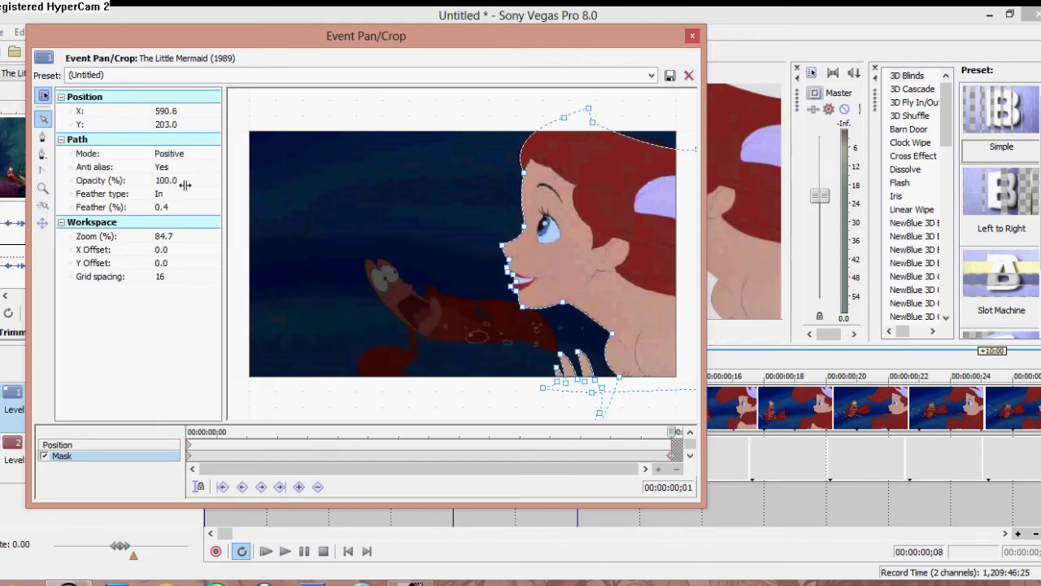
click(692, 36)
- Open the third clip's mask editor and set the whole 00:00:00;00 mask's feather type to In with 0.4 percent feather
key(Right)
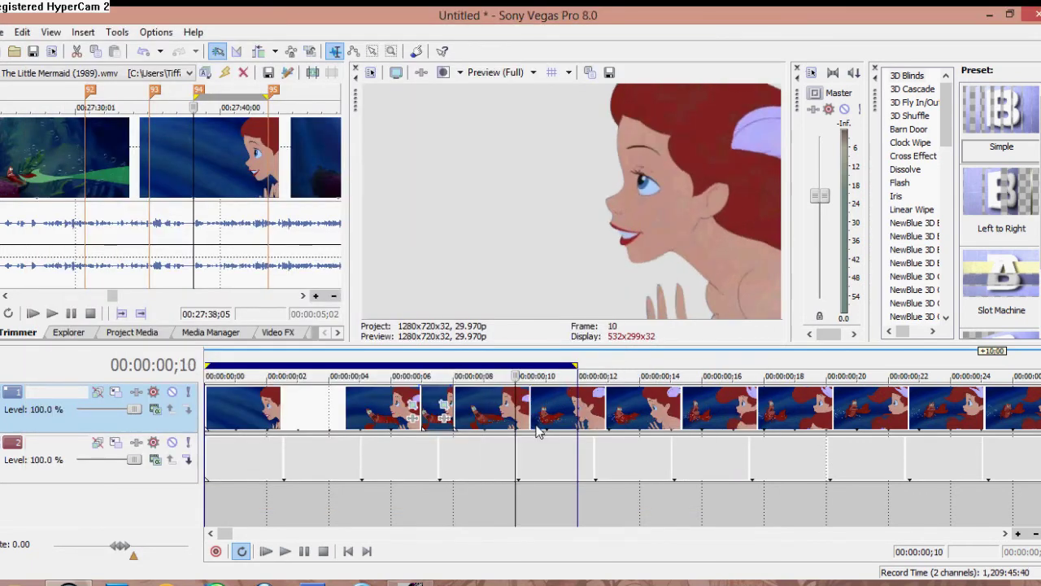
click(443, 418)
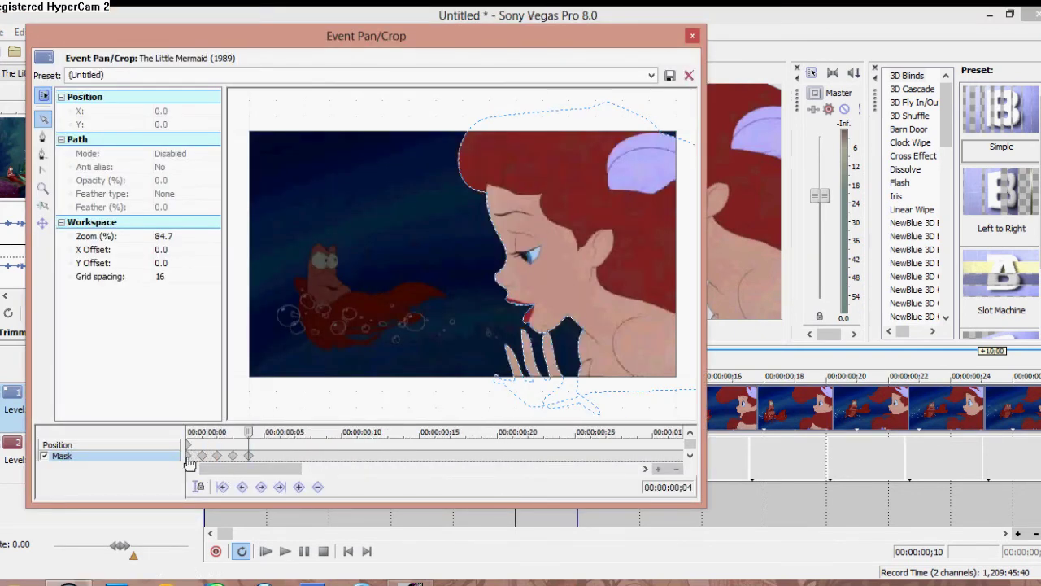
click(188, 455)
right_click(306, 282)
click(268, 324)
click(165, 207)
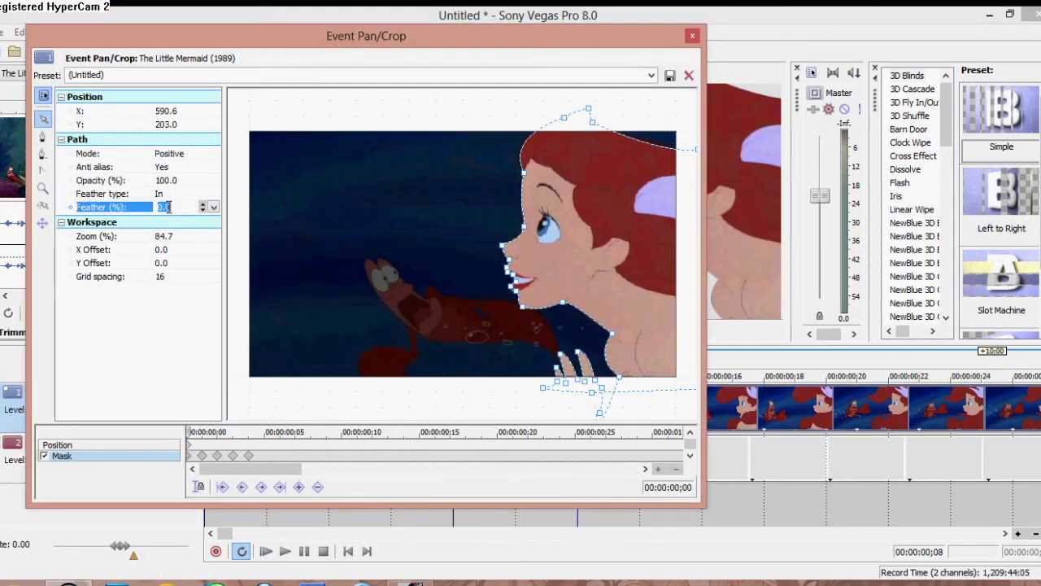
- Copy the third clip's feathered 00:00:00;00 mask keyframe and paste it onto its 00:00:00;01 keyframe
click(204, 455)
click(188, 455)
right_click(195, 456)
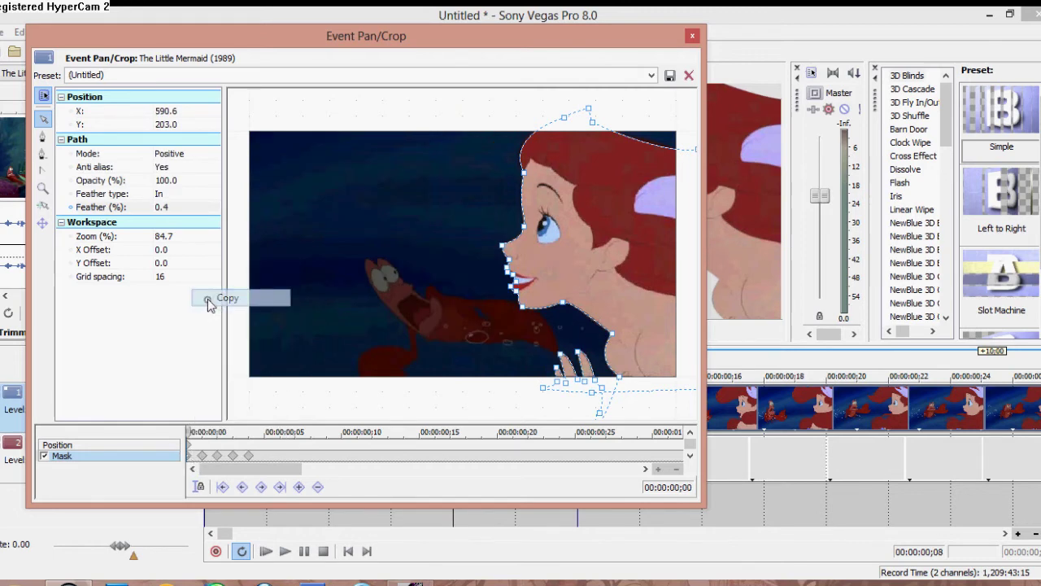
click(209, 298)
click(206, 457)
key(ctrl+v)
- Select the whole mask at the third clip's 00:00:00;02 keyframe and set its feather type to In with 0.4 percent feather
click(218, 455)
right_click(395, 197)
mouse_move(431, 217)
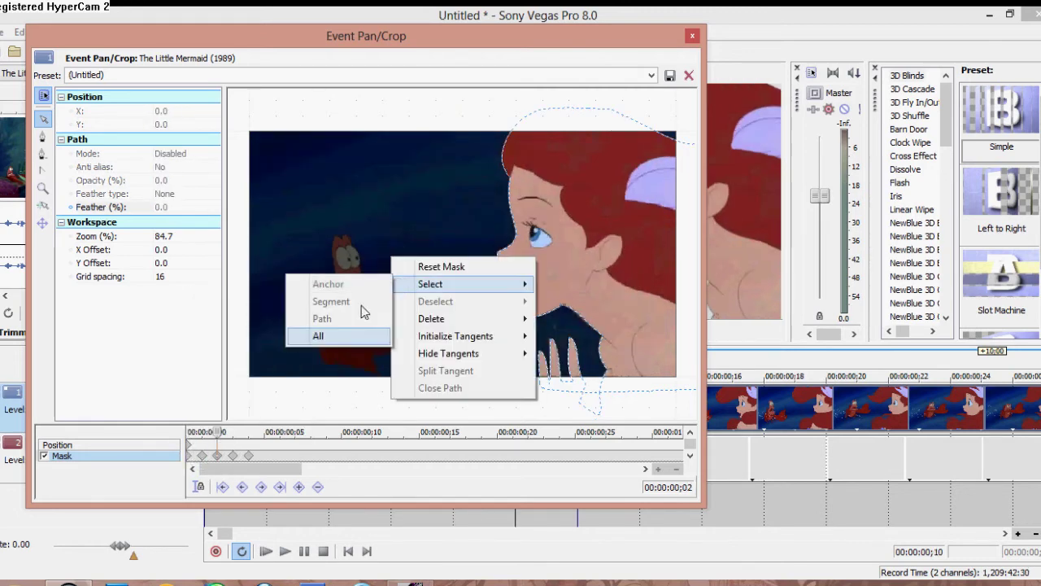
click(333, 336)
click(161, 194)
click(163, 207)
- Select the whole mask at the third clip's 00:00:00;03 keyframe and set its feather type to In with 0.4 percent feather
click(233, 455)
right_click(401, 181)
mouse_move(421, 212)
click(314, 327)
click(161, 193)
click(168, 207)
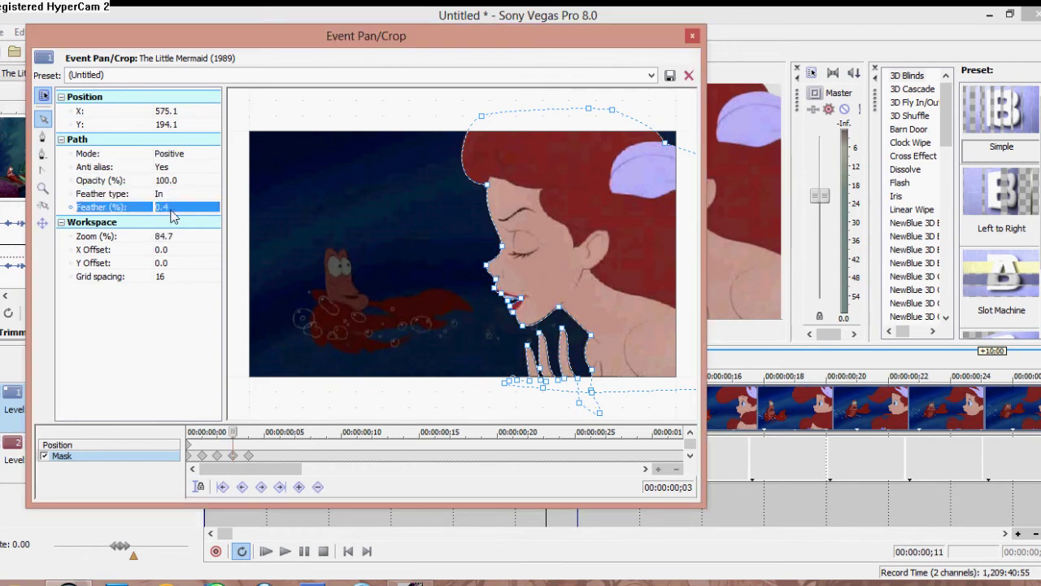
- Set the third clip's 00:00:00;04 mask to feather type In with 0.4 percent feather and close the mask editor
click(248, 455)
key(ctrl+v)
click(168, 208)
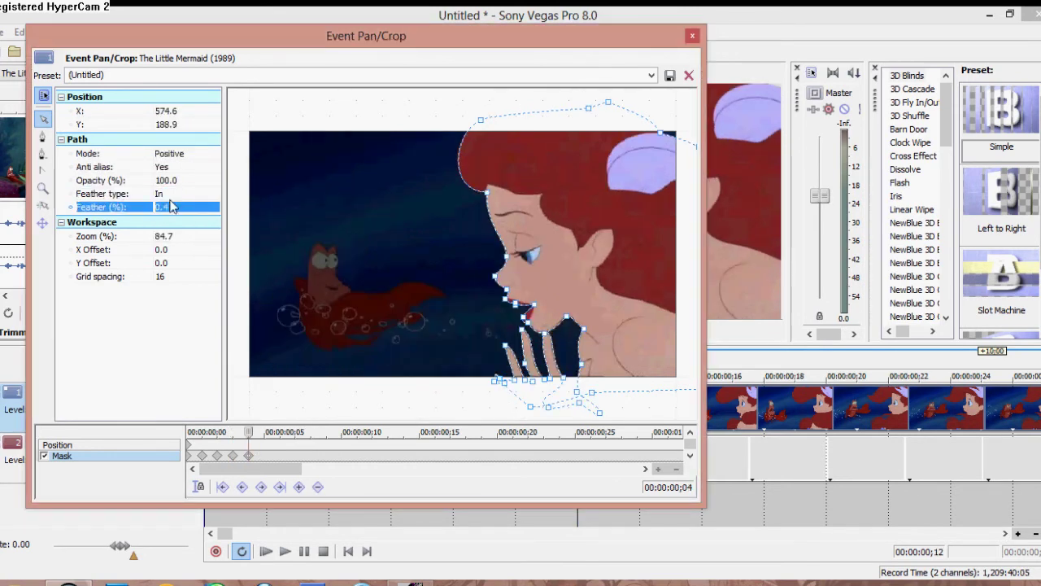
click(691, 36)
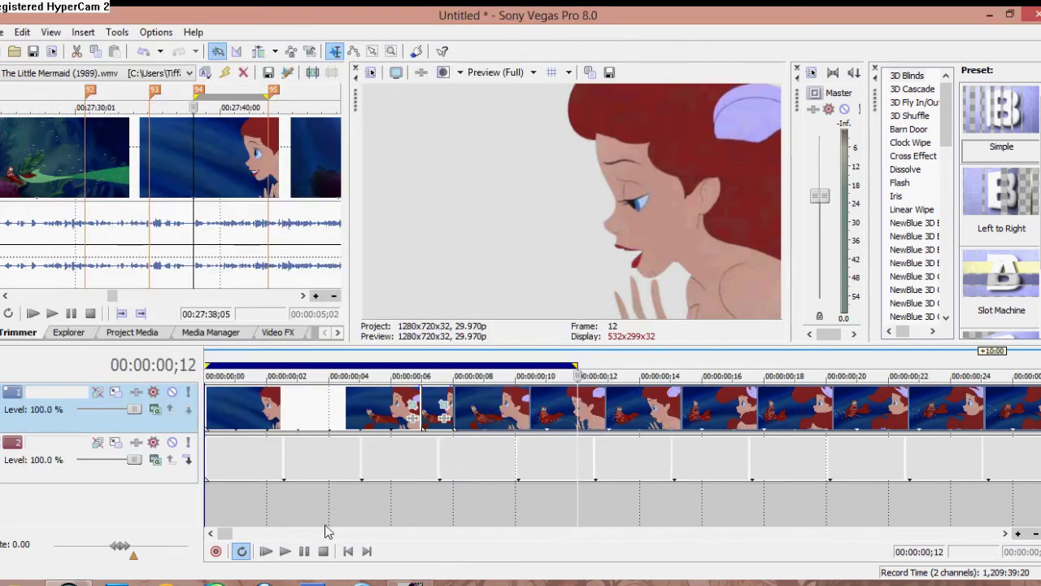
- Play the masked clips in a full-screen preview to review the feathered edges, and return to the editing window
key(space)
key(alt+shift+4)
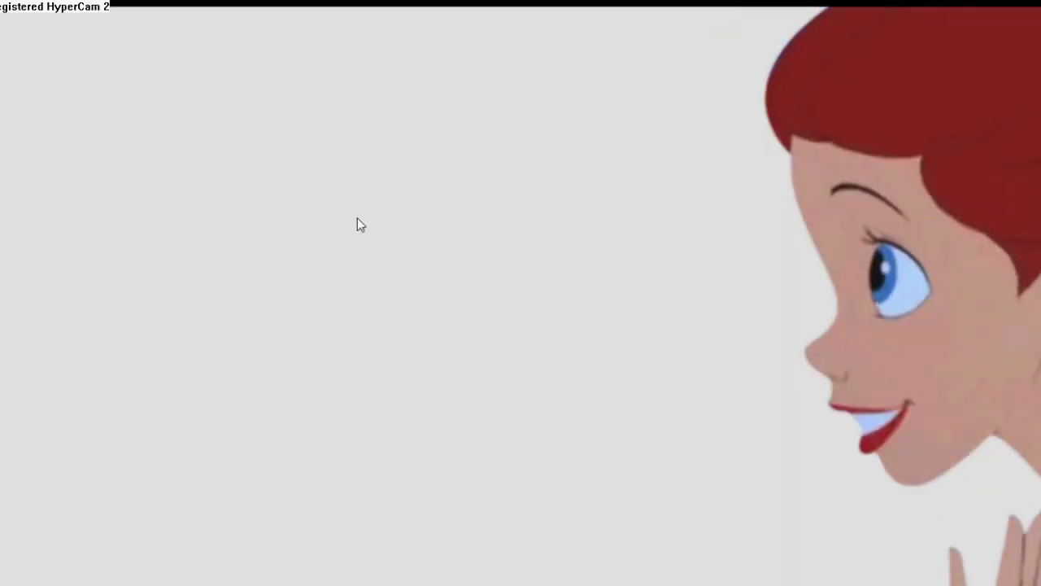
key(Escape)
- Open the solid color background's generator settings and change its color to bright green with the green channel at 255
right_click(361, 458)
click(407, 121)
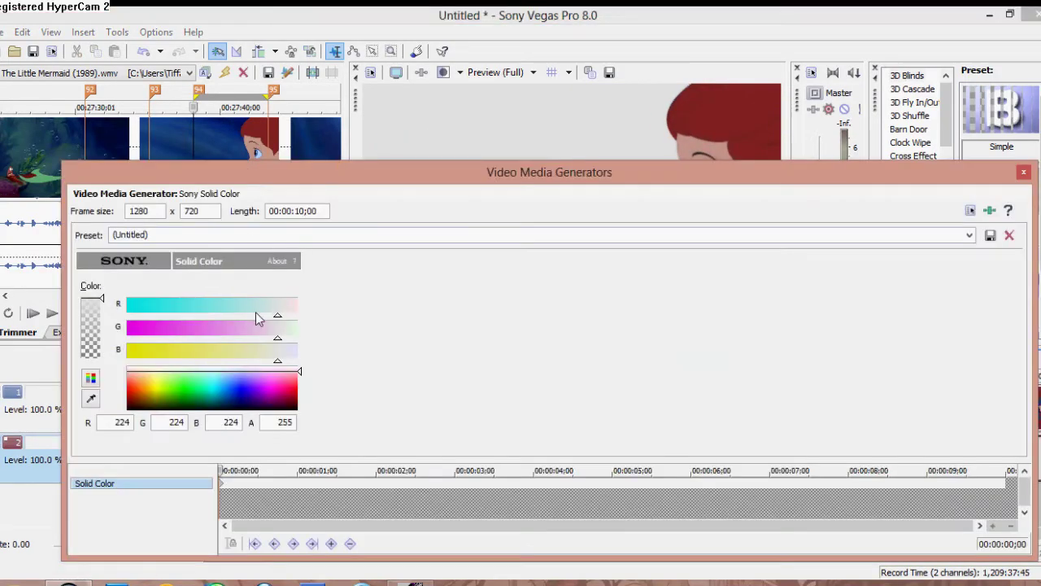
drag(209, 377, 188, 392)
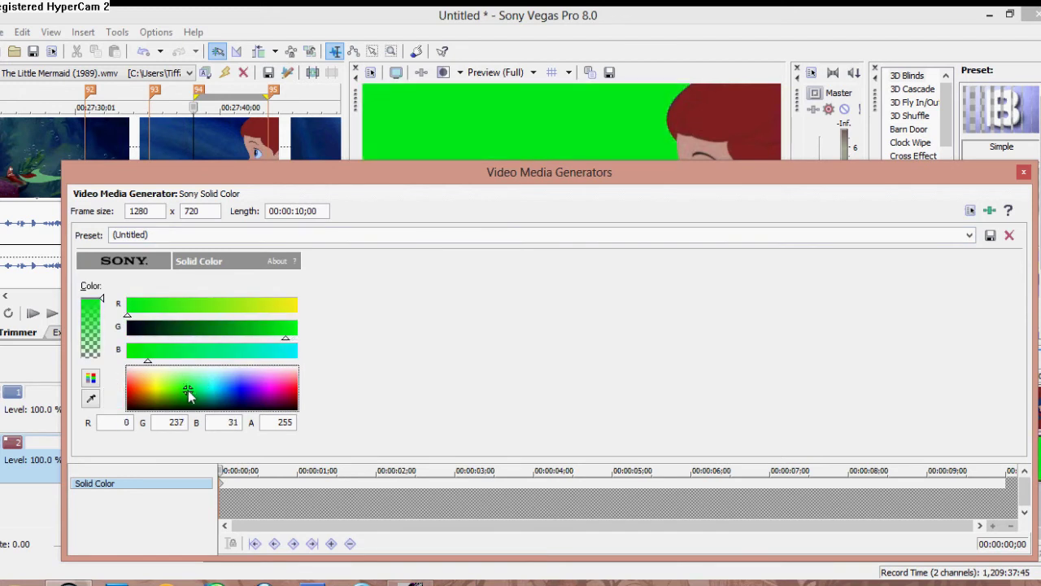
click(127, 317)
drag(204, 346, 298, 340)
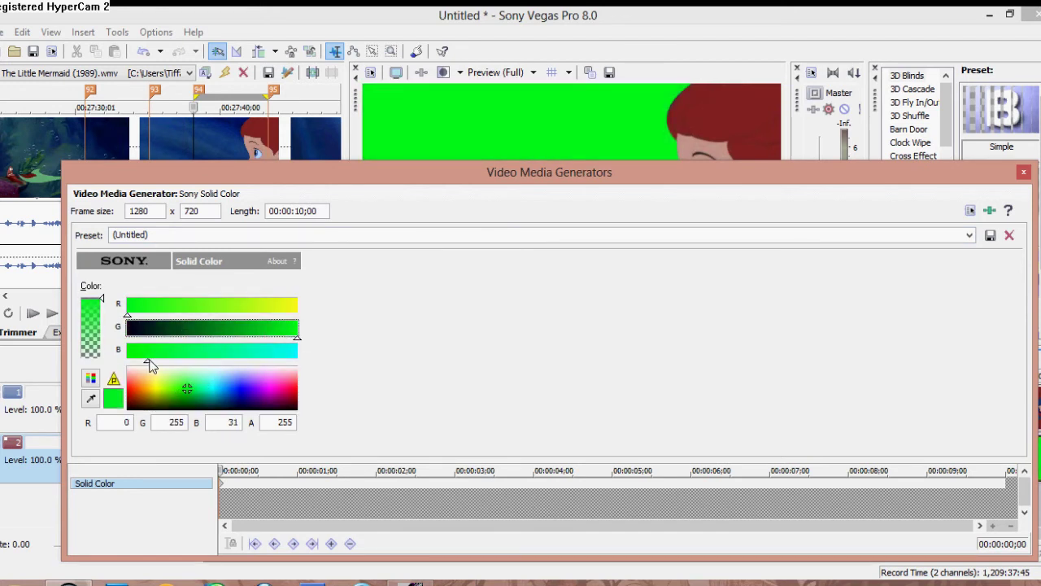
- Switch the solid color to HSL values, then raise its lightness and lower its saturation to get a soft light green
click(90, 378)
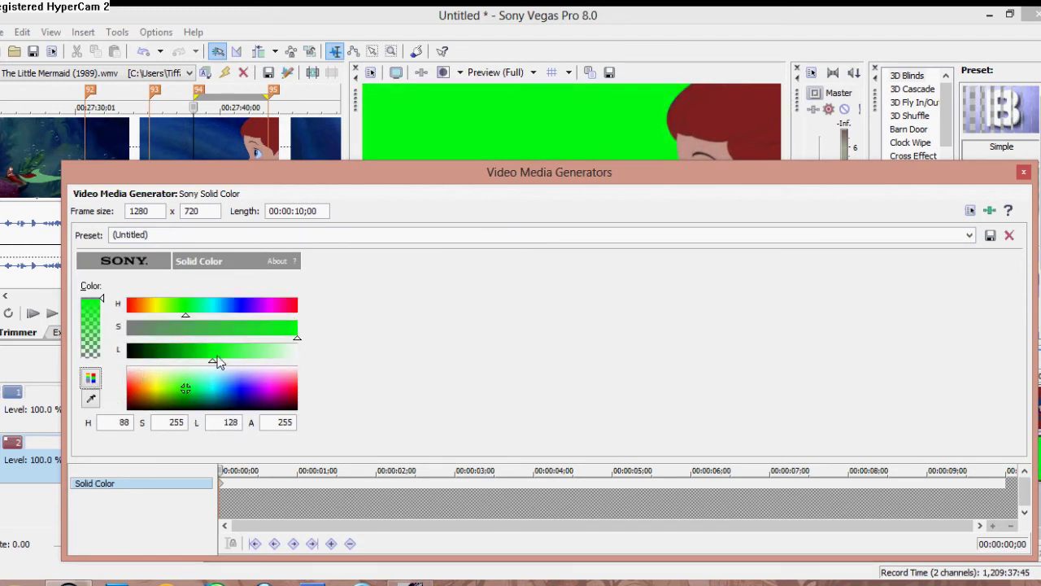
drag(215, 358, 235, 359)
drag(297, 340, 244, 363)
drag(521, 169, 455, 236)
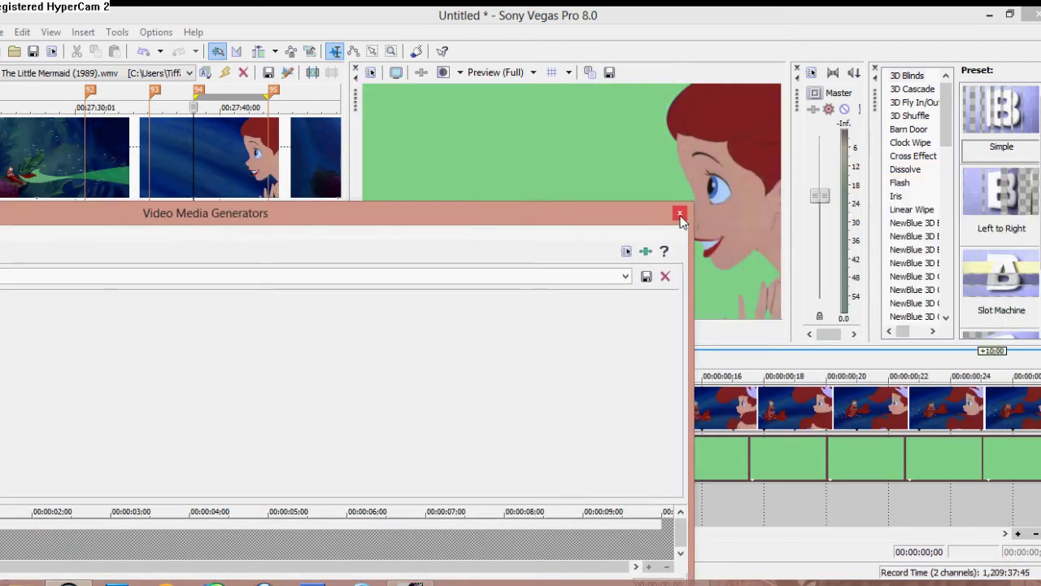
- Set the playback rate to 0.25 and play the masked mermaid over the green background in a full-screen preview
click(252, 396)
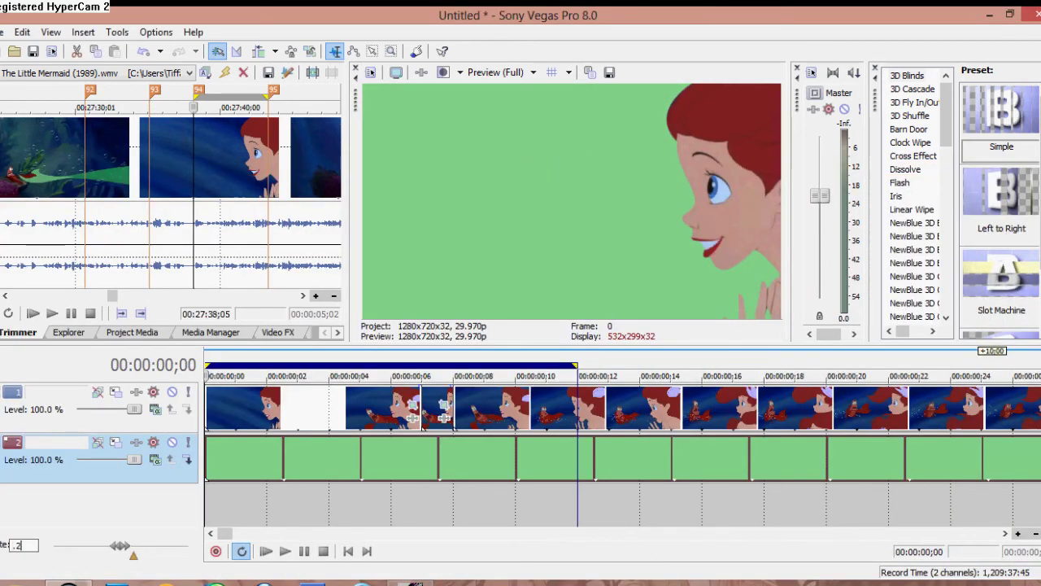
key(space)
key(alt+shift+4)
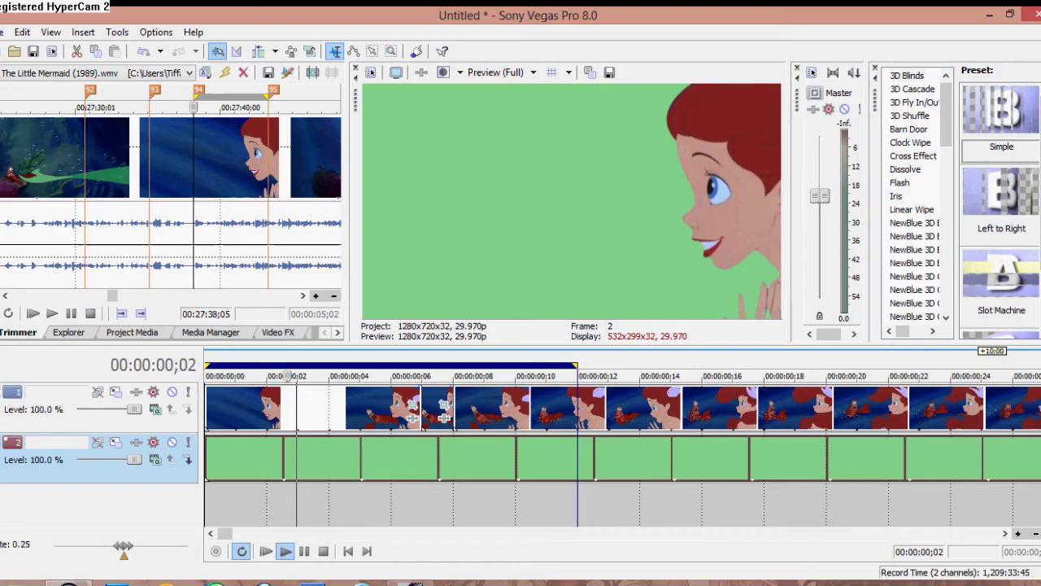
key(Escape)
- Duplicate the mermaid track with the upper copy muted, and open the lower copy's first clip in the mask editor
right_click(46, 390)
click(65, 249)
click(409, 452)
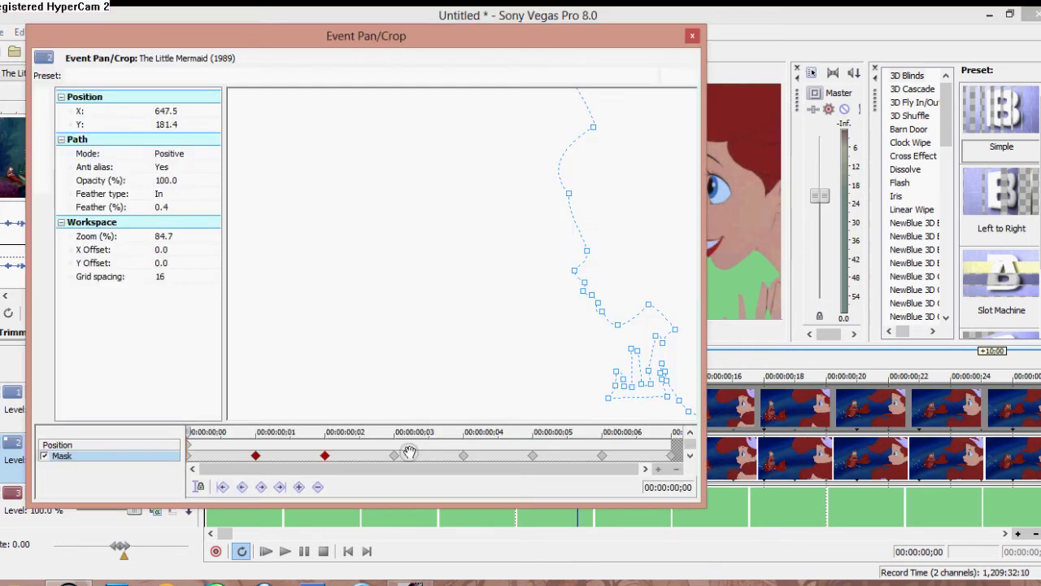
- Set the duplicate's 00:00:00;00 mask to feather type None and paste that keyframe onto 00:00:00;01 and 00:00:00;02
right_click(189, 455)
click(255, 456)
right_click(255, 456)
click(326, 455)
right_click(326, 455)
click(361, 309)
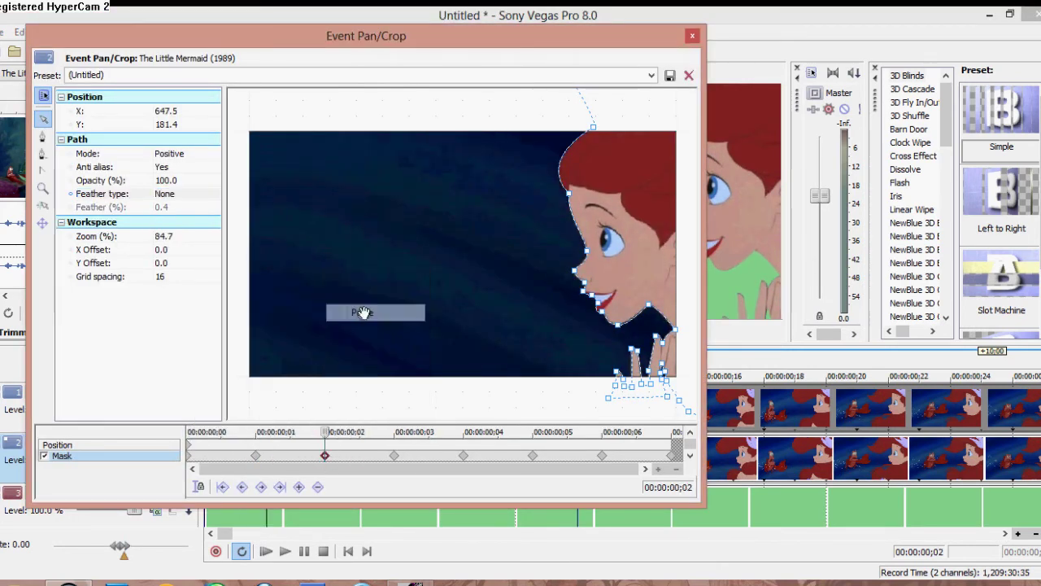
- Set the duplicate's 00:00:00;03 mask to feather type None and paste that keyframe onto 00:00:00;04
click(394, 455)
click(183, 193)
click(179, 206)
right_click(394, 455)
click(463, 456)
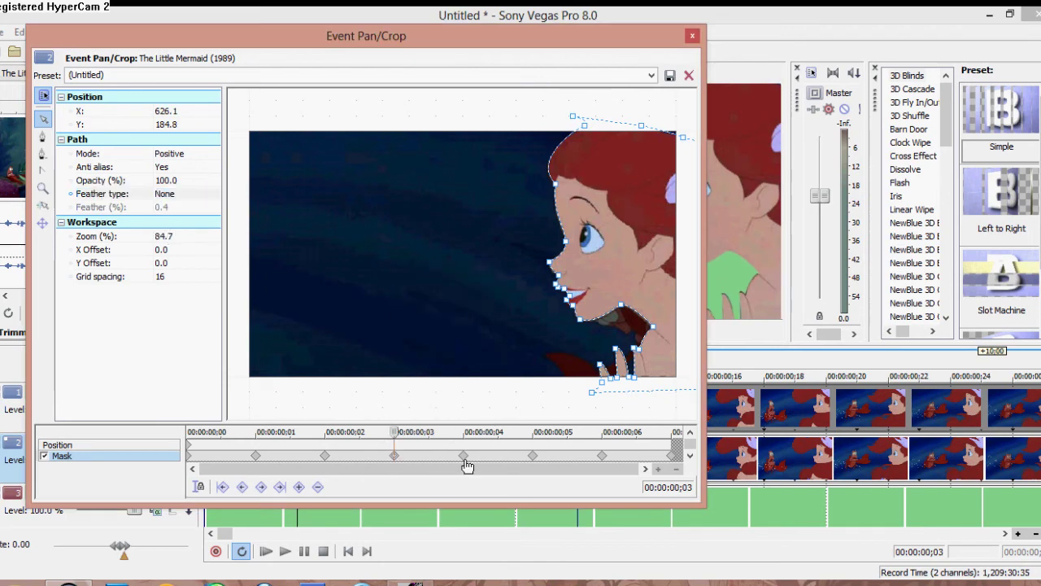
right_click(462, 456)
click(508, 447)
- Copy the duplicate's 00:00:00;05 mask keyframe and paste it onto the 00:00:00;06 keyframe
click(533, 455)
right_click(533, 456)
click(569, 313)
click(602, 456)
right_click(602, 456)
click(633, 316)
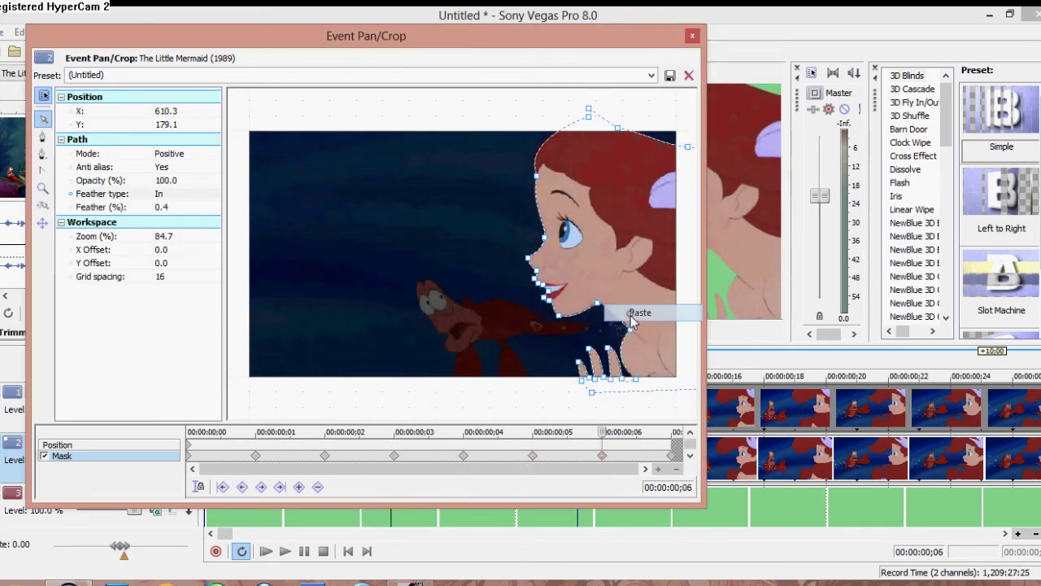
- Set the duplicate's 00:00:00;07 mask to feather type None and copy that keyframe onto the second clip's 00:00:00;00 keyframe
click(671, 456)
click(187, 194)
click(175, 232)
right_click(672, 456)
click(684, 301)
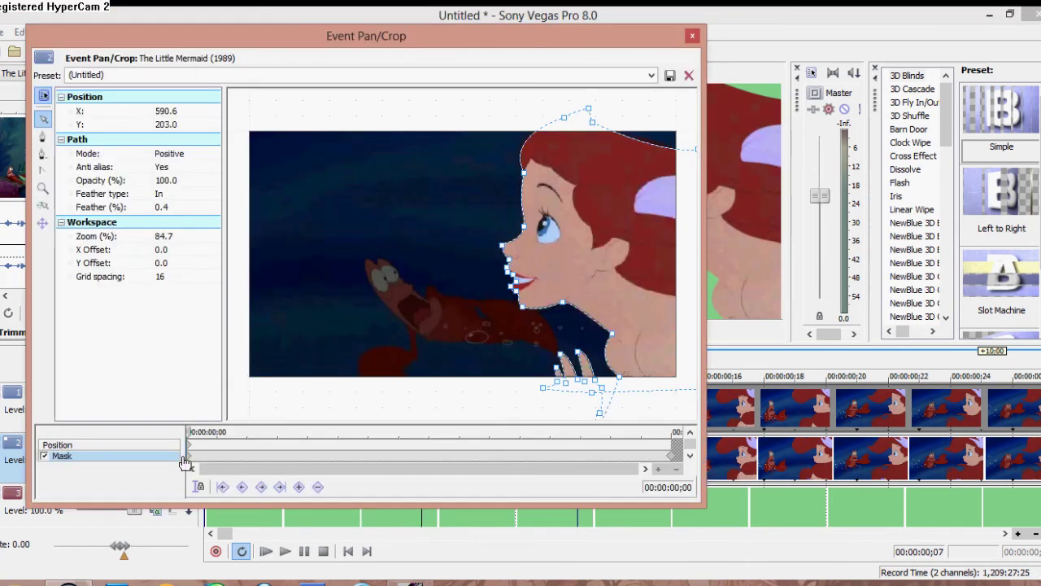
click(192, 457)
right_click(192, 457)
click(226, 313)
click(692, 36)
- Open the third clip's mask editor on track 2, set its mask keyframes to feather type None, and close the editor
click(472, 443)
right_click(518, 458)
click(586, 168)
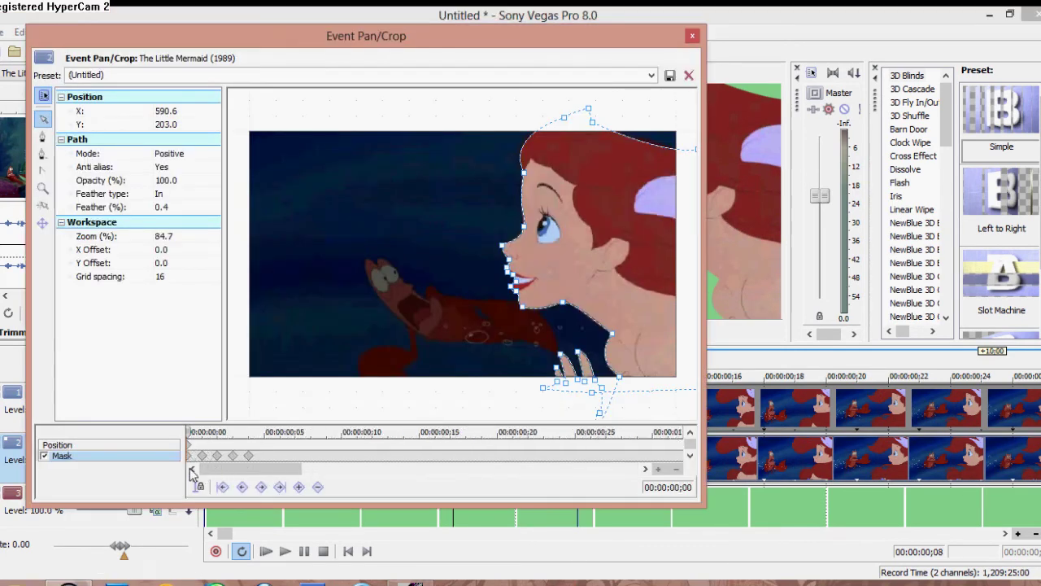
click(162, 197)
click(162, 203)
click(186, 193)
click(186, 193)
click(185, 194)
click(171, 236)
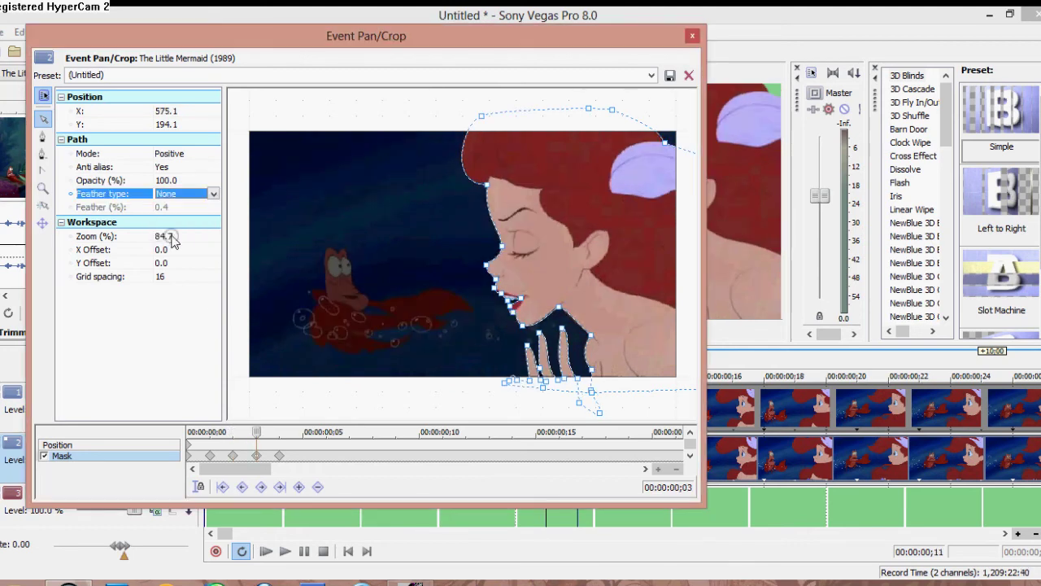
click(691, 35)
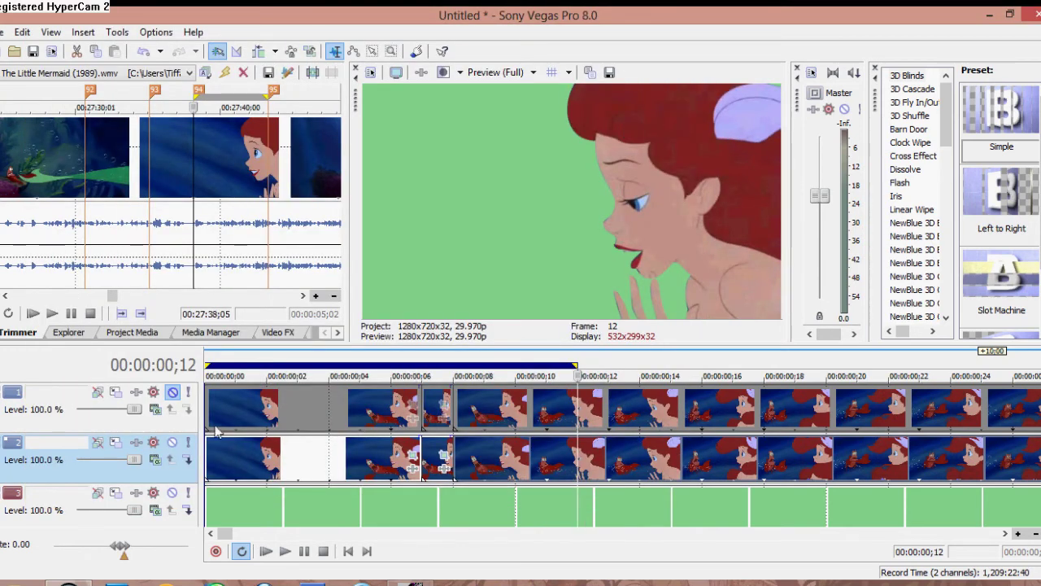
- Apply the Brightness and Contrast effect's Very Dark preset to track 2 and play both mermaid tracks from the start
click(278, 331)
click(53, 128)
drag(53, 129, 157, 472)
click(465, 360)
click(348, 551)
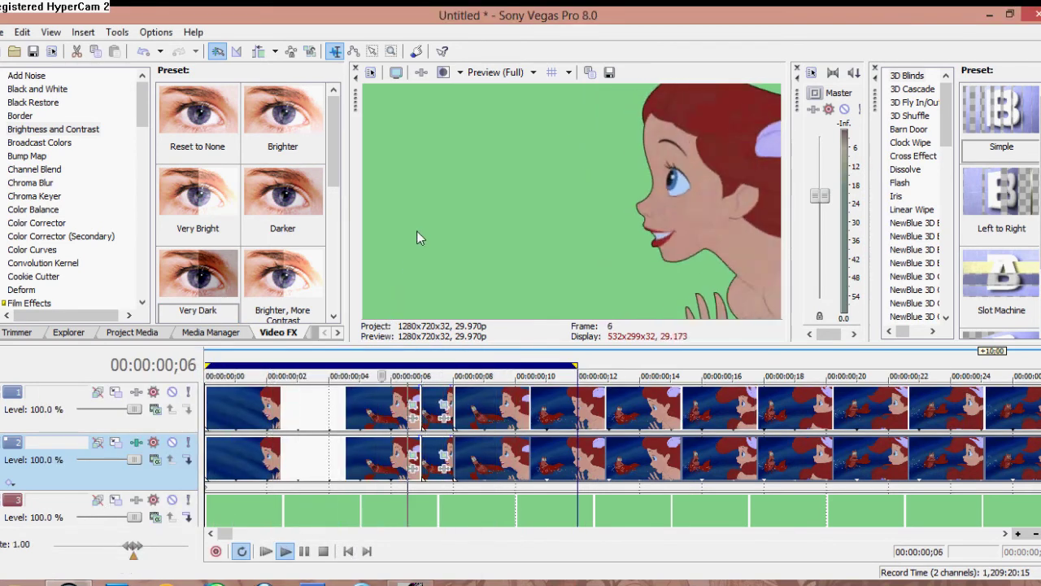
- Watch the looped mermaid playback full screen at normal rate and again at rate 0.25
key(alt+shift+4)
key(Escape)
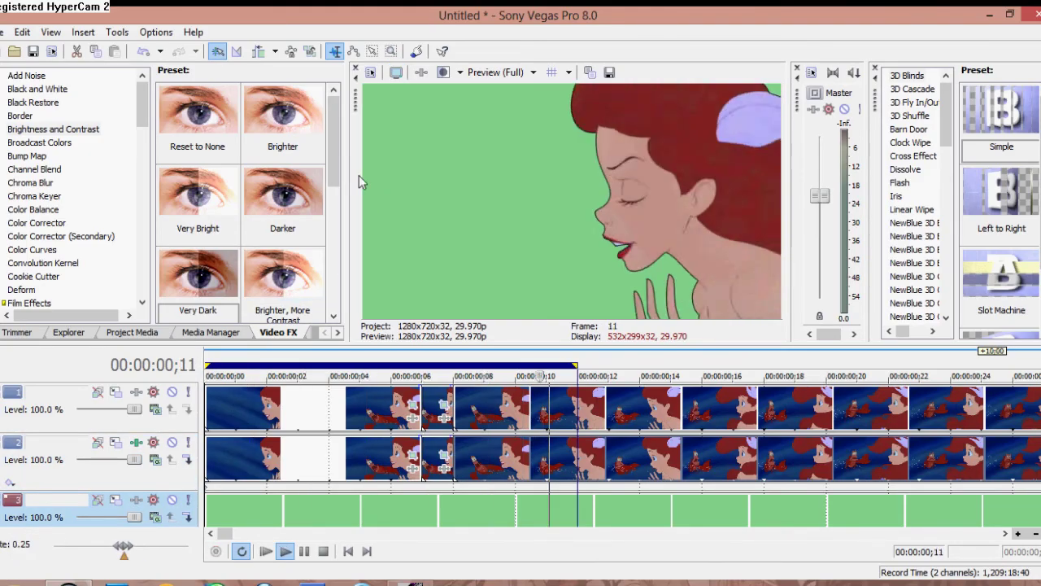
key(alt+shift+4)
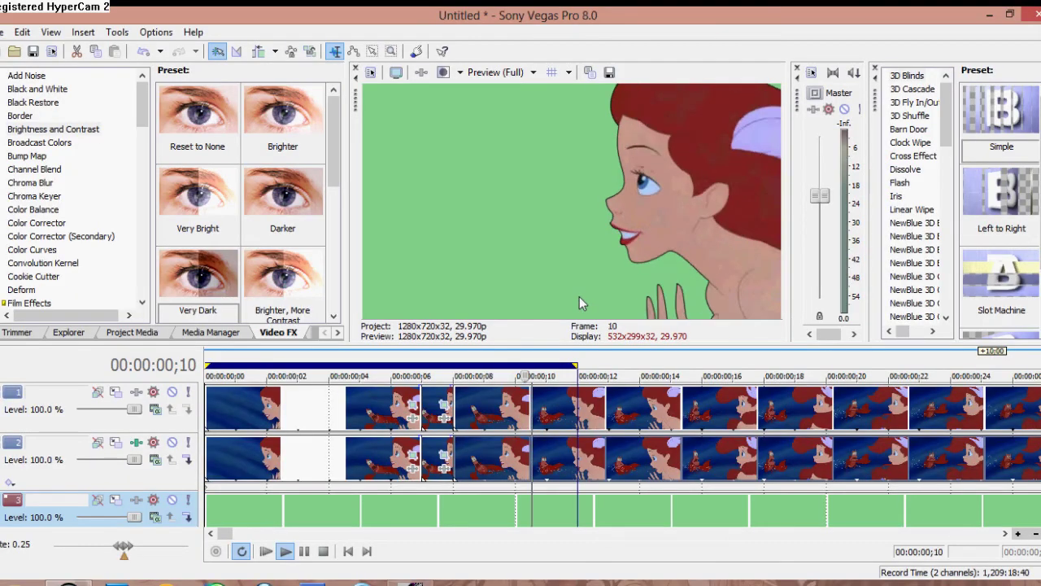
key(Escape)
- Add the Text generator's Default Text preset at the start of a new top track and make its text black
click(261, 332)
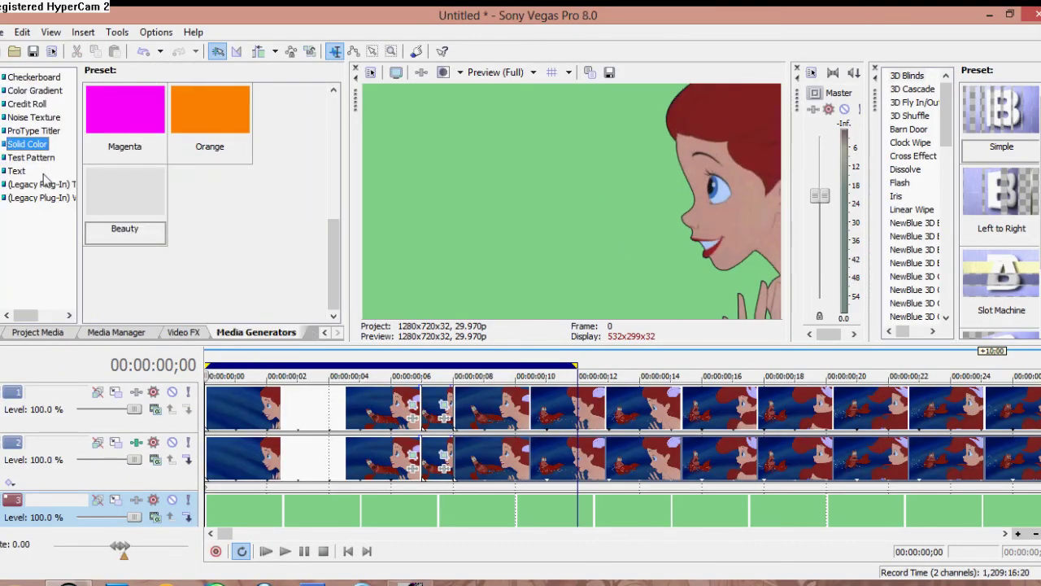
click(17, 171)
drag(132, 115, 225, 367)
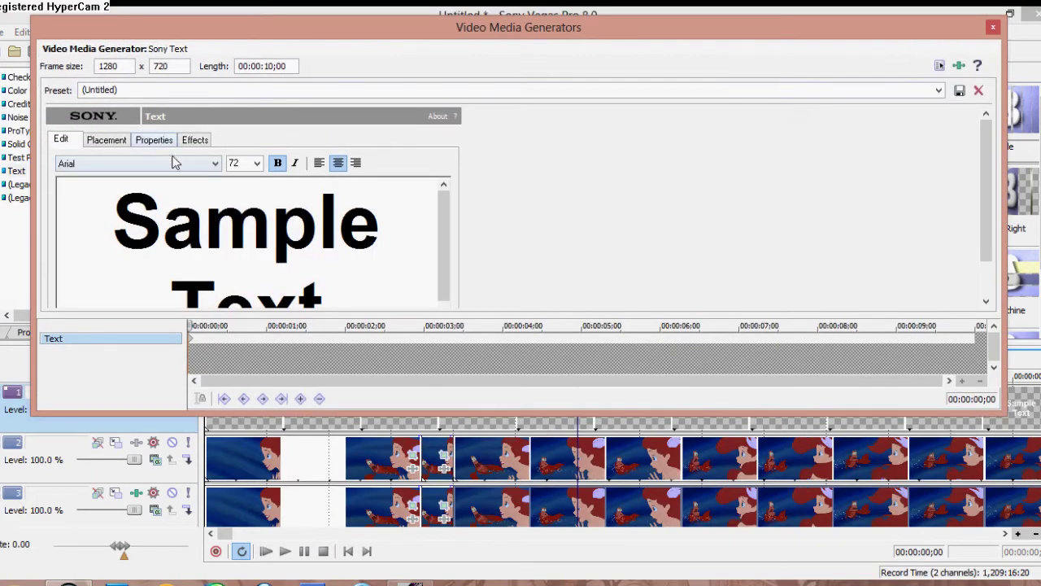
click(154, 139)
click(215, 235)
drag(1006, 413, 553, 510)
- Replace the sample text with a greeting containing the author's username and "here lololo", and clear it
click(61, 139)
drag(436, 285, 172, 179)
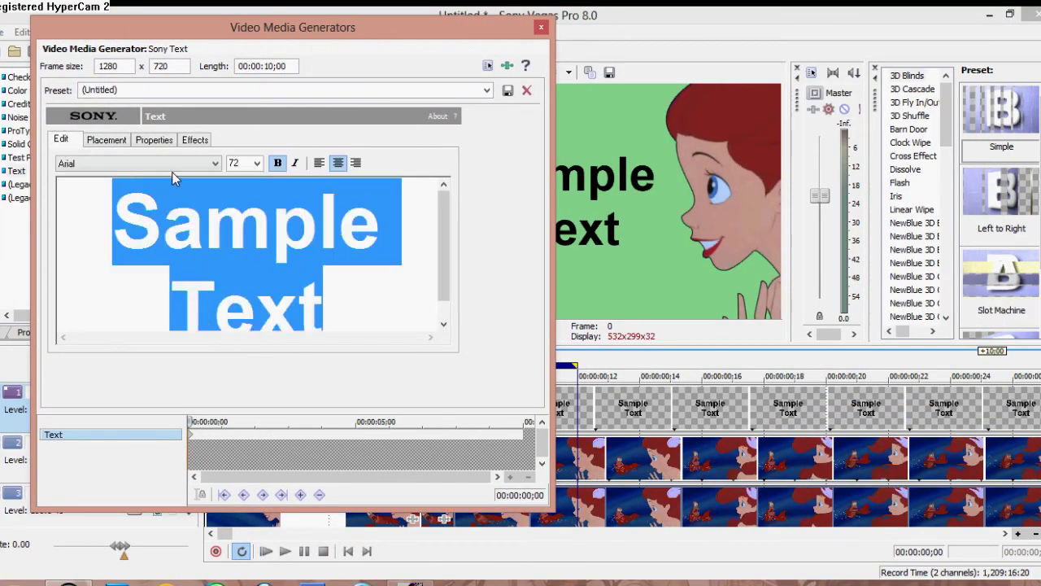
drag(292, 27, 468, 417)
text(roxstar09 here lololo)
key(ctrl+a)
key(BackSpace)
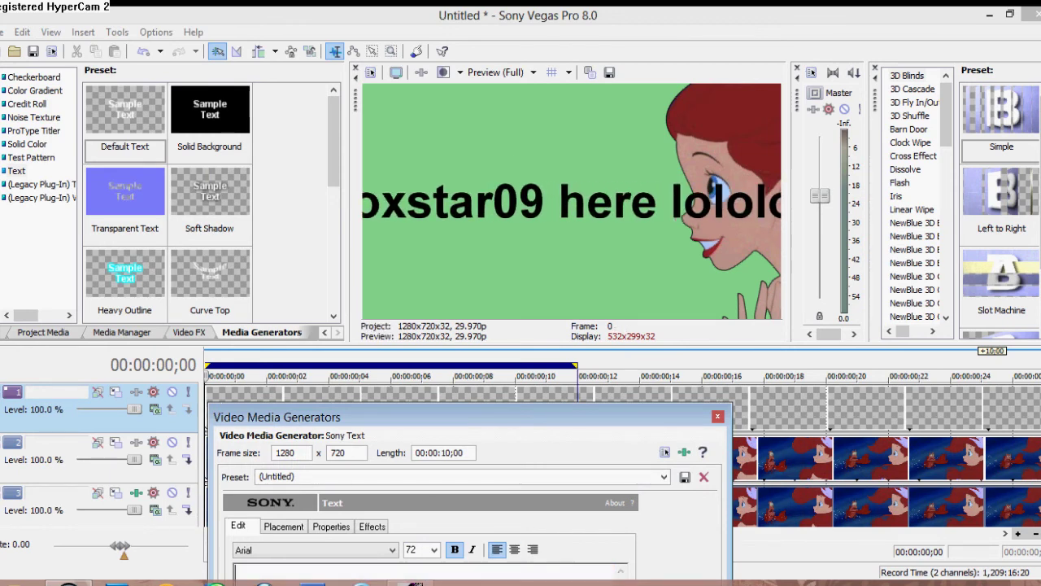
- Enter the caption "essentially thts all" with "you have to do" on a second line, and clear it
text(essentially tht)
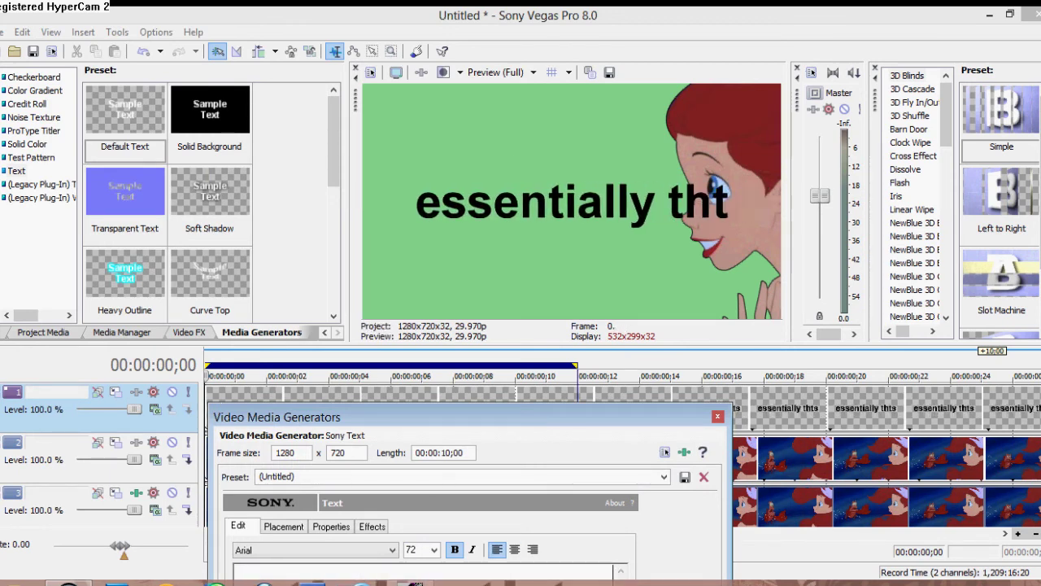
text(s all)
key(Return)
text(you have to do)
key(ctrl+a)
key(BackSpace)
- Enter the caption "just mask at whatever preference you have" / "and everything should turn out right" with a font size of 24
text(just mask at whatever pr)
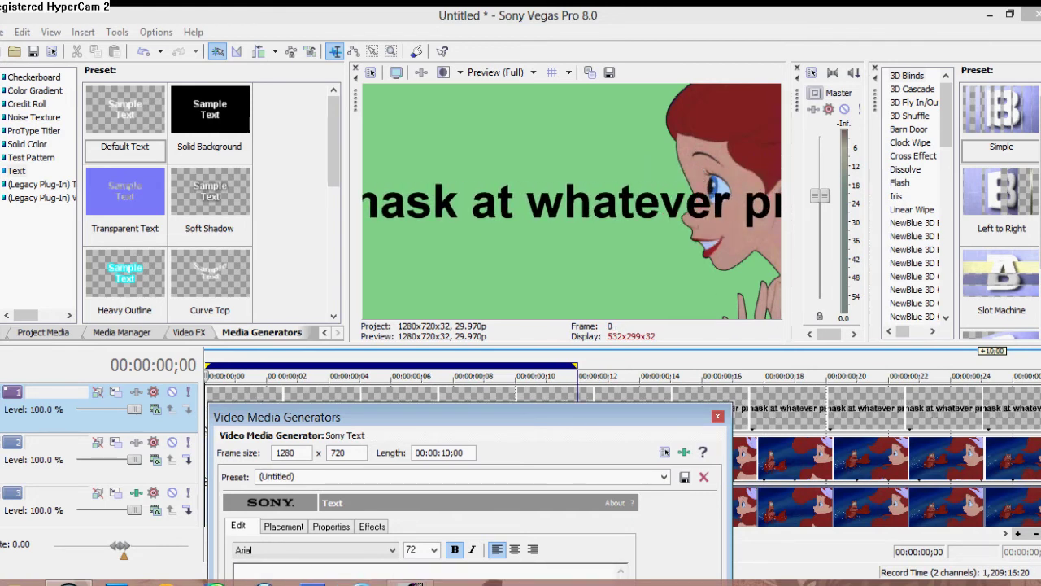
click(435, 549)
click(419, 356)
drag(488, 416, 473, 396)
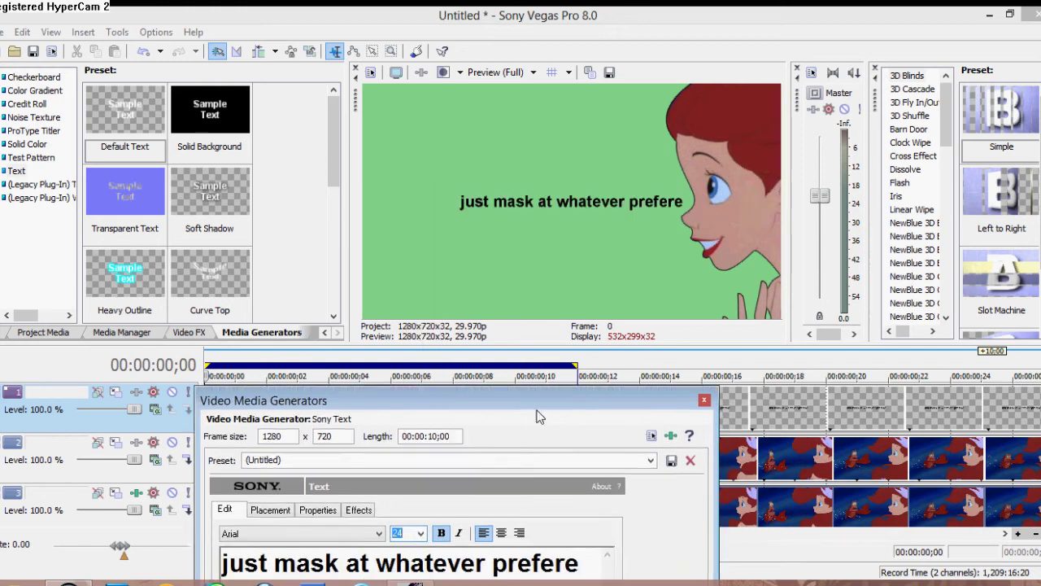
text(eference you have)
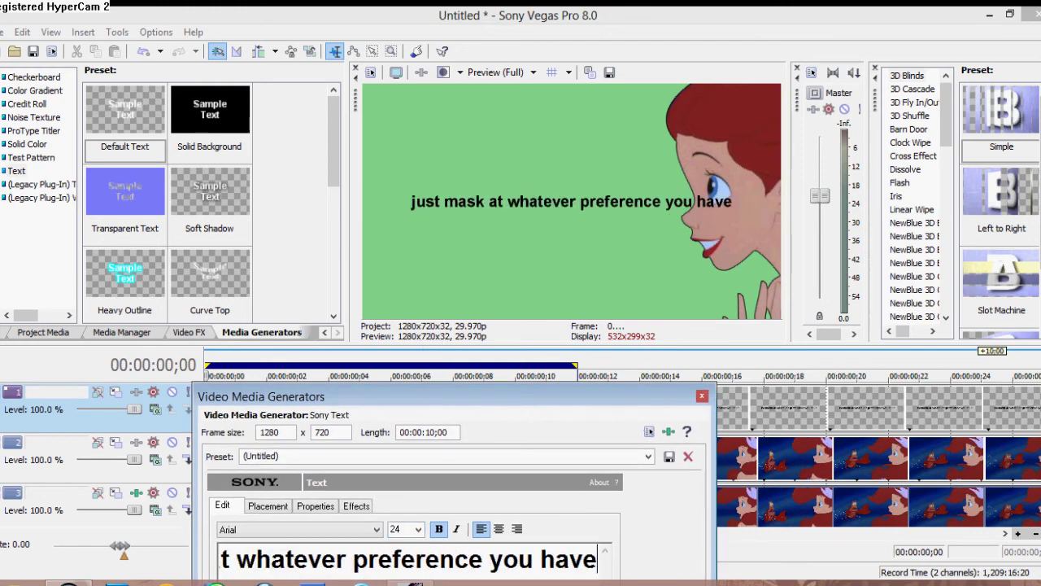
key(Return)
text(and everything should turn out right)
- Replace the caption with a two-line question about the lagging blue spot where ariel was supposed to be, and clear it
key(ctrl+a)
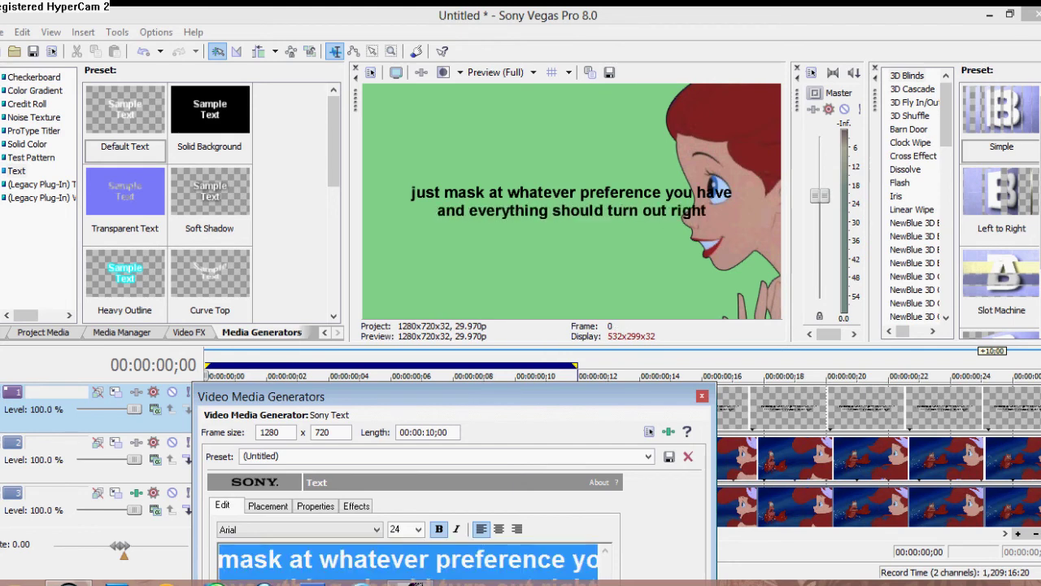
text(saw that spot before with the laggin)
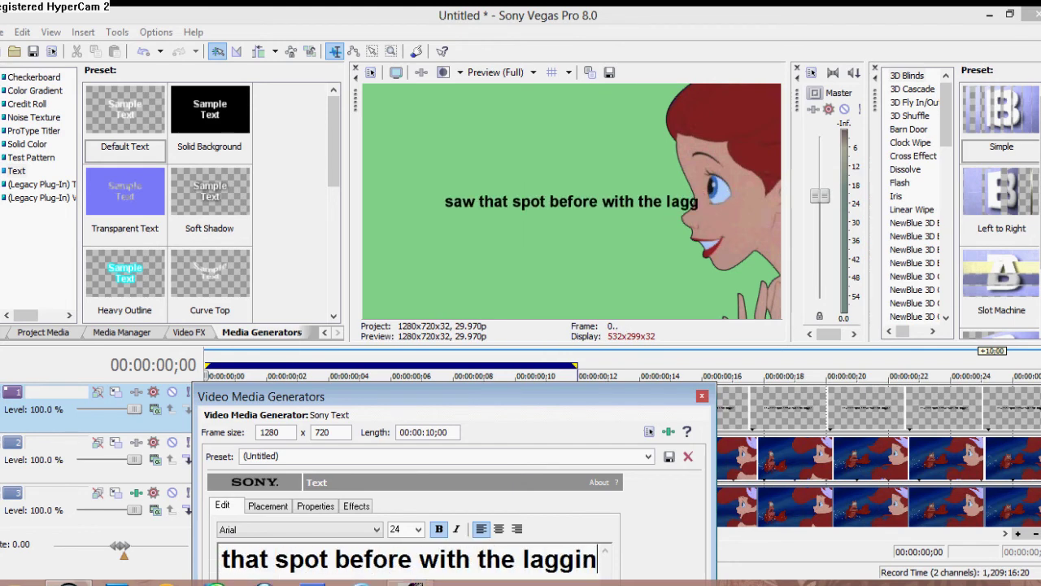
text(g bit? where it was blue where it was blue where)
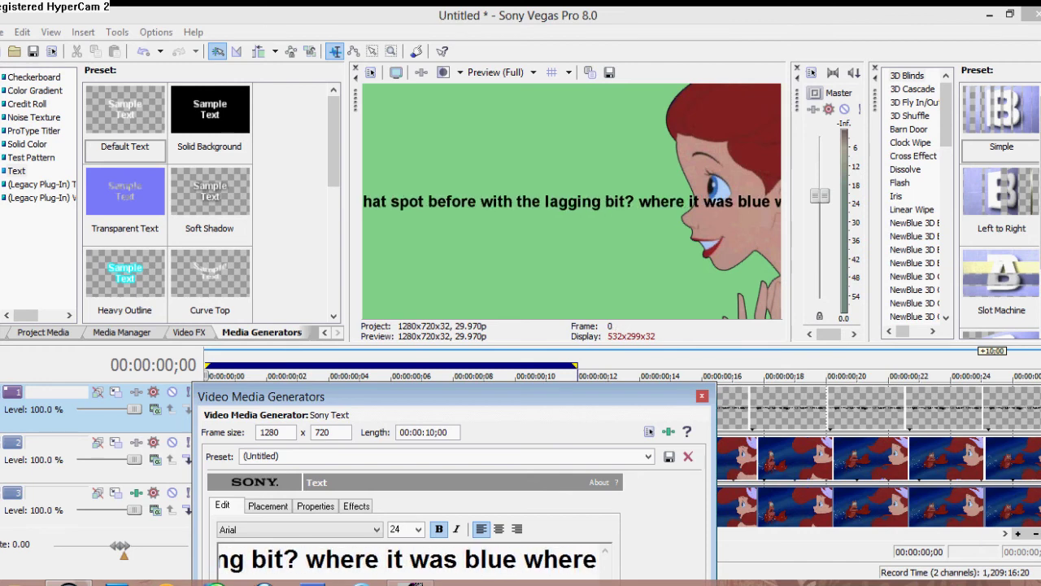
key(Return)
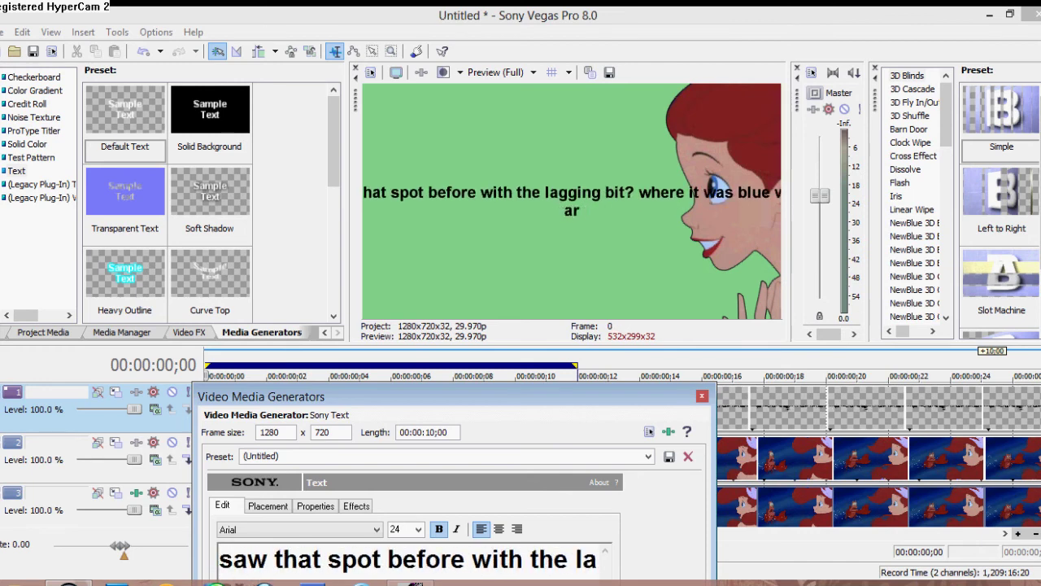
text(hat shot?)
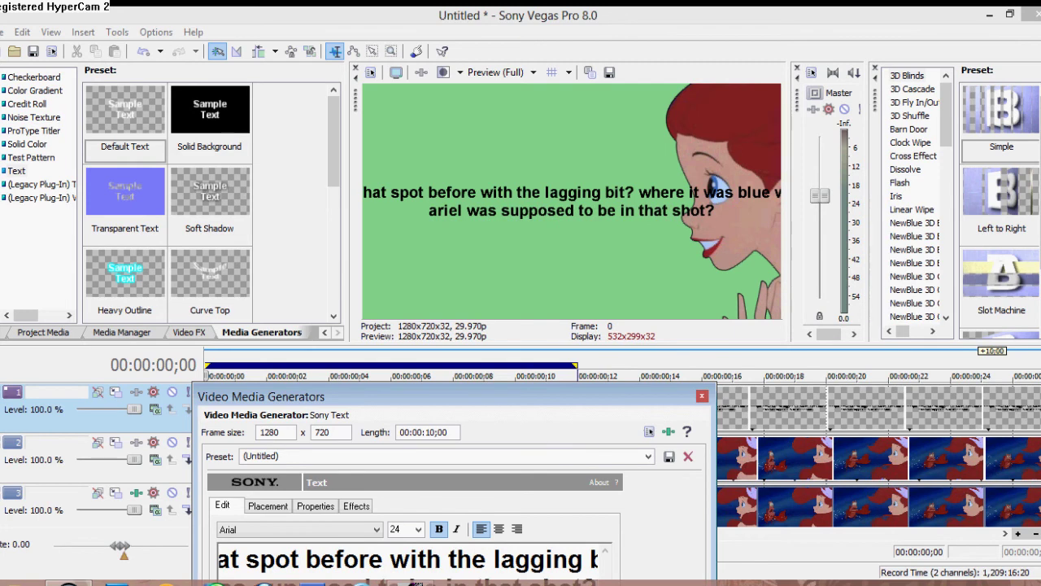
key(ctrl+a)
key(Delete)
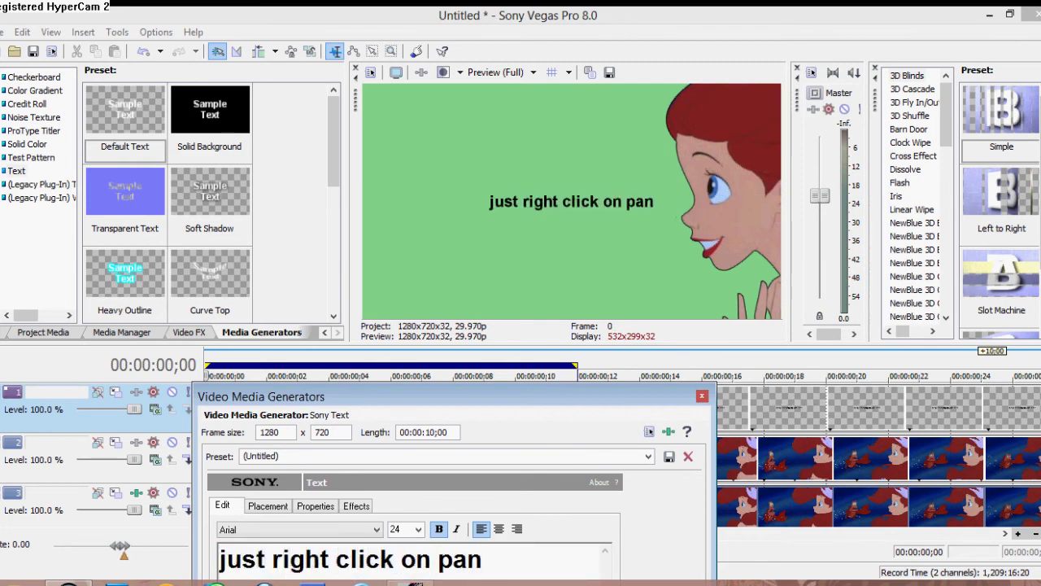
- Enter the caption "just right click on event pan crop" / "and see if the movie is playing" / "at the rate it should"
click(705, 396)
right_click(444, 462)
click(488, 84)
double_click(453, 560)
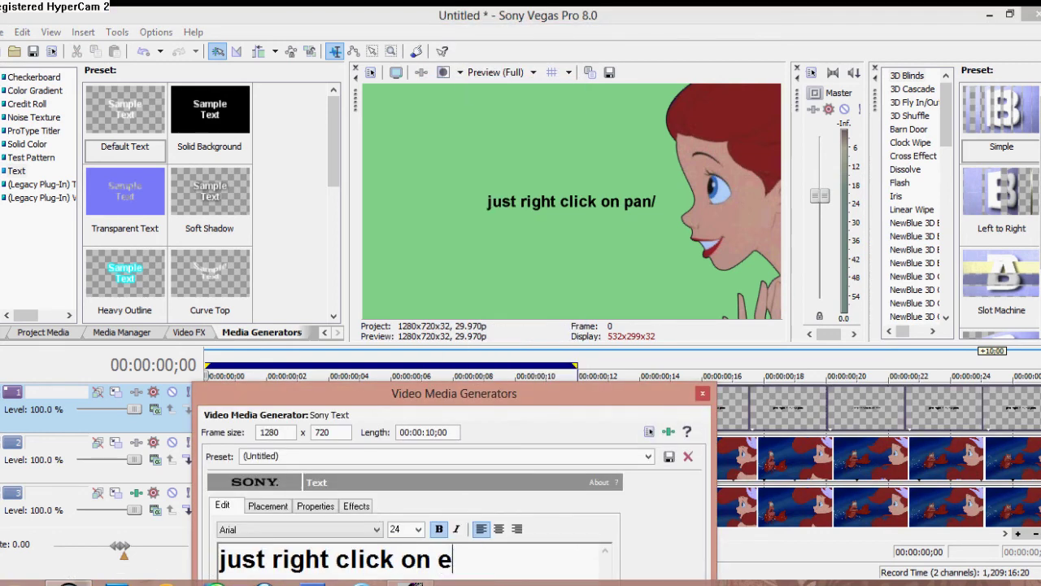
text(crop)
key(Return)
text(and)
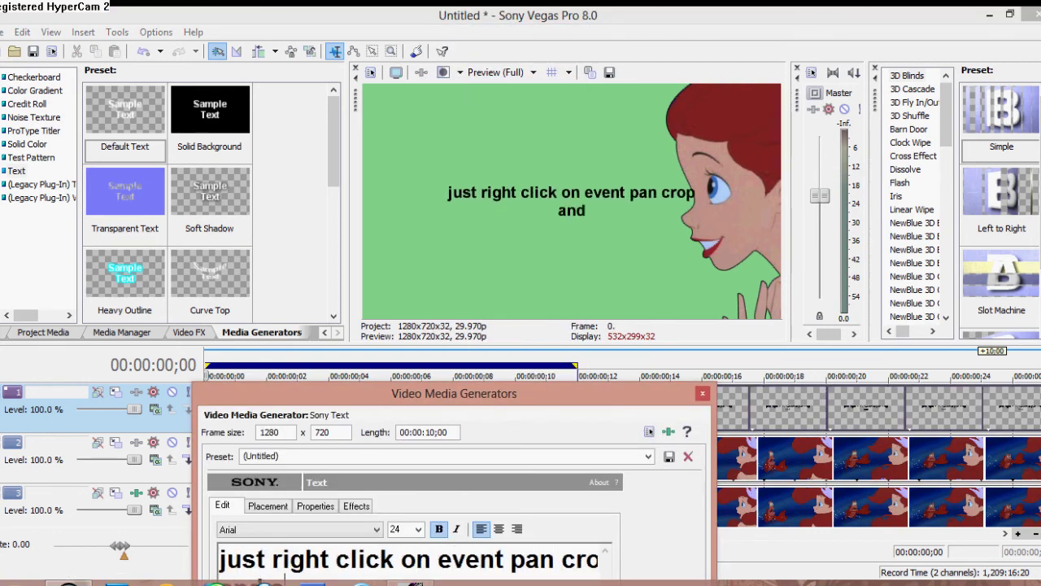
text( see if the movie is playing)
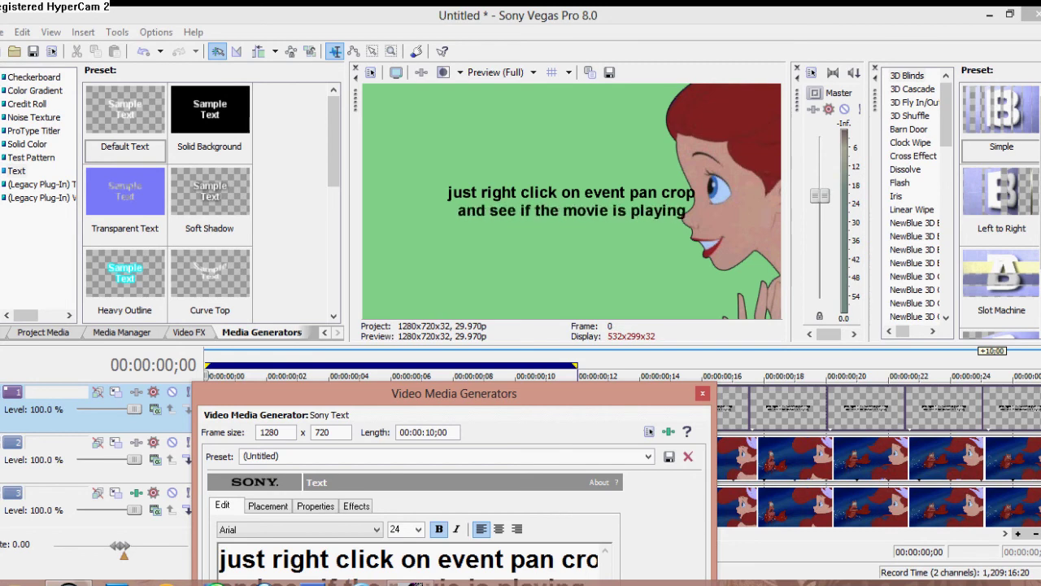
key(Return)
text(t the rate it should)
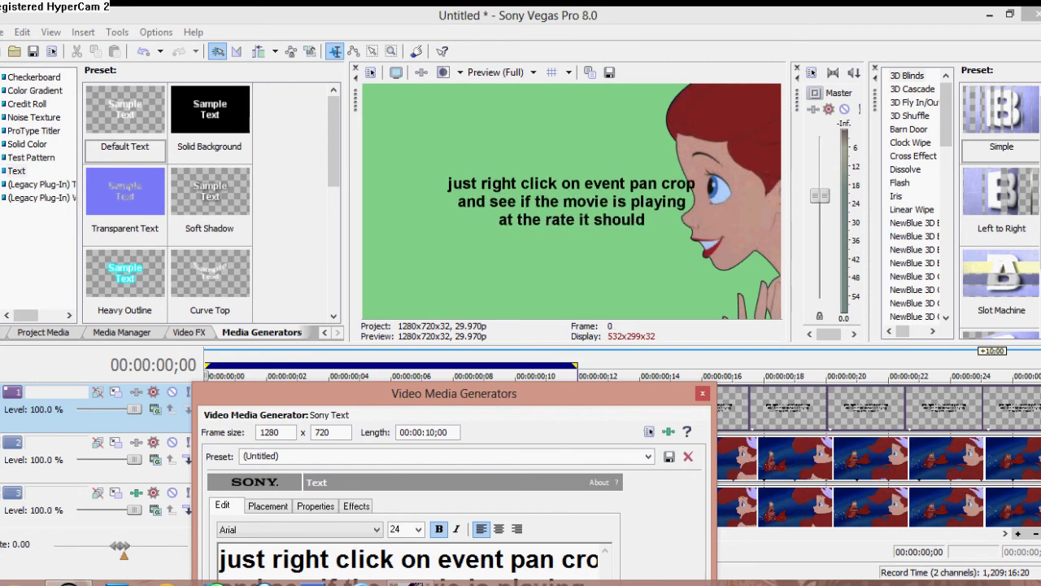
- Replace the caption with "switch the "Preview Quality" thing up there" / "look at the mouse" and close the text generator
key(ctrl+a)
key(Delete)
click(703, 392)
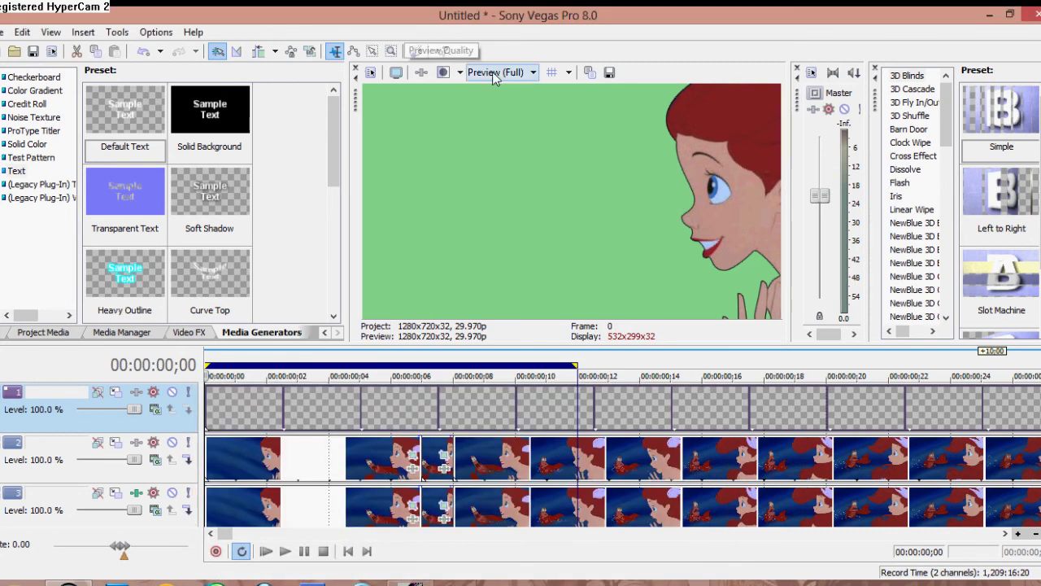
right_click(494, 403)
click(520, 91)
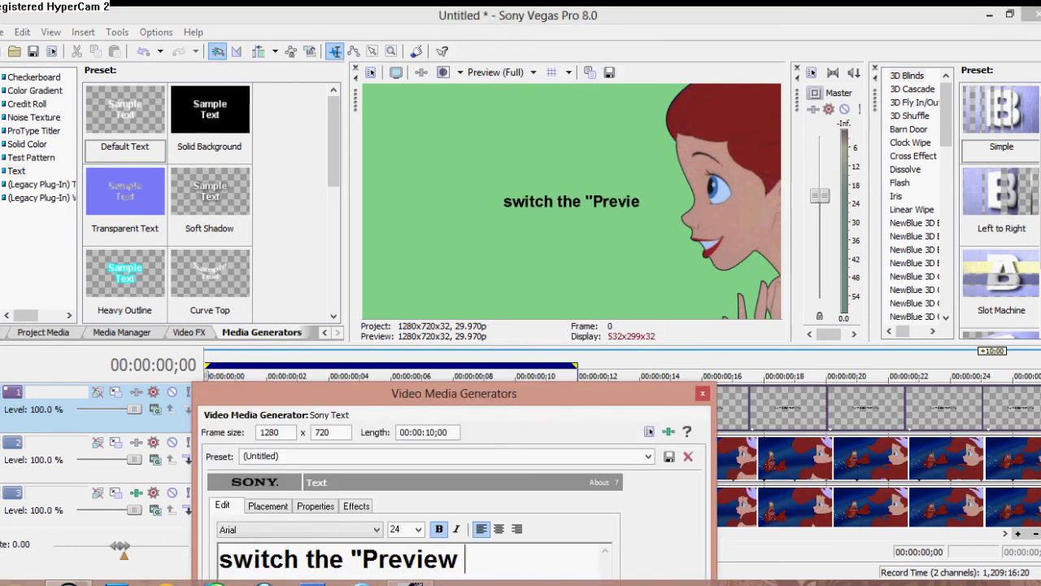
text(hing up there)
key(Return)
text(look at the mouse)
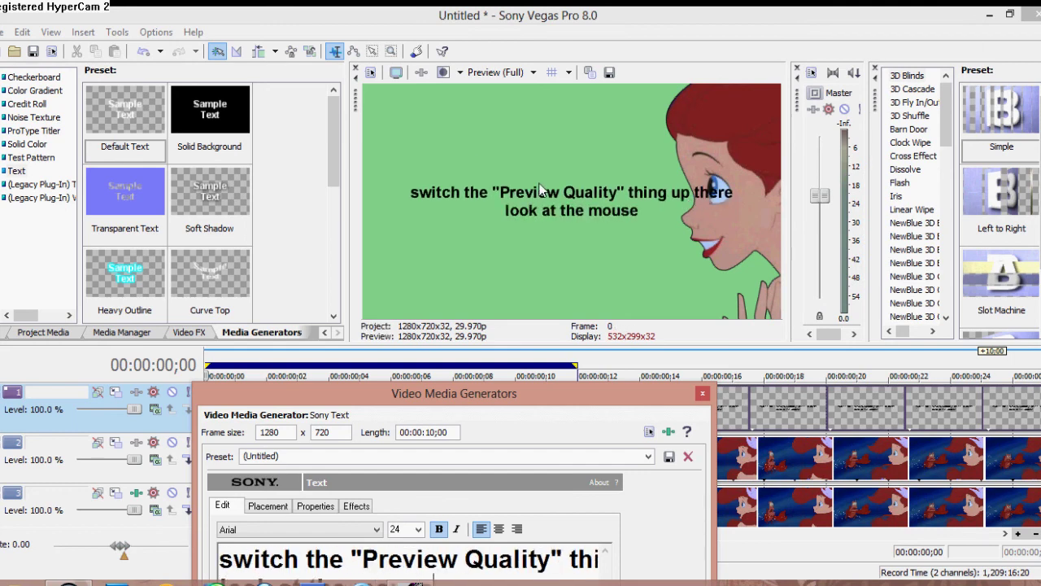
click(702, 393)
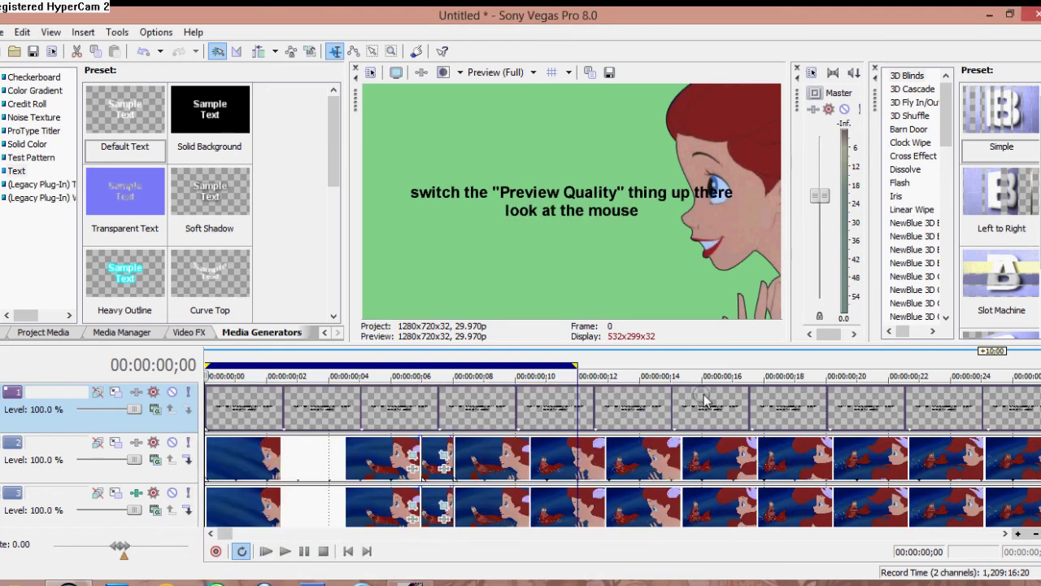
- Reopen the generated text and change it to "and change it from auto to whatever" / "(i like using full for high def)"
right_click(509, 406)
click(570, 95)
key(ctrl+a)
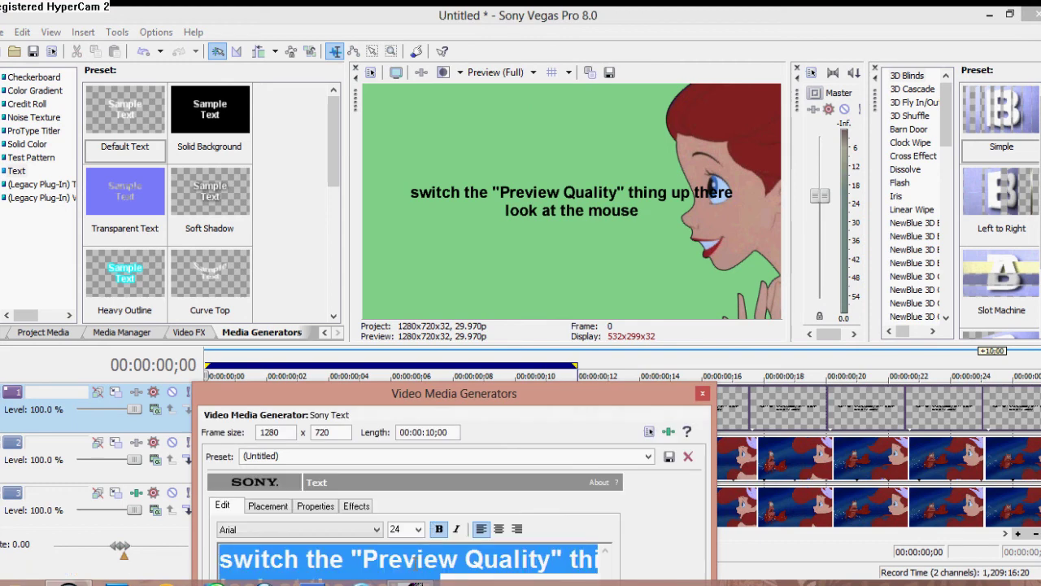
text(and change it from auto to whatever)
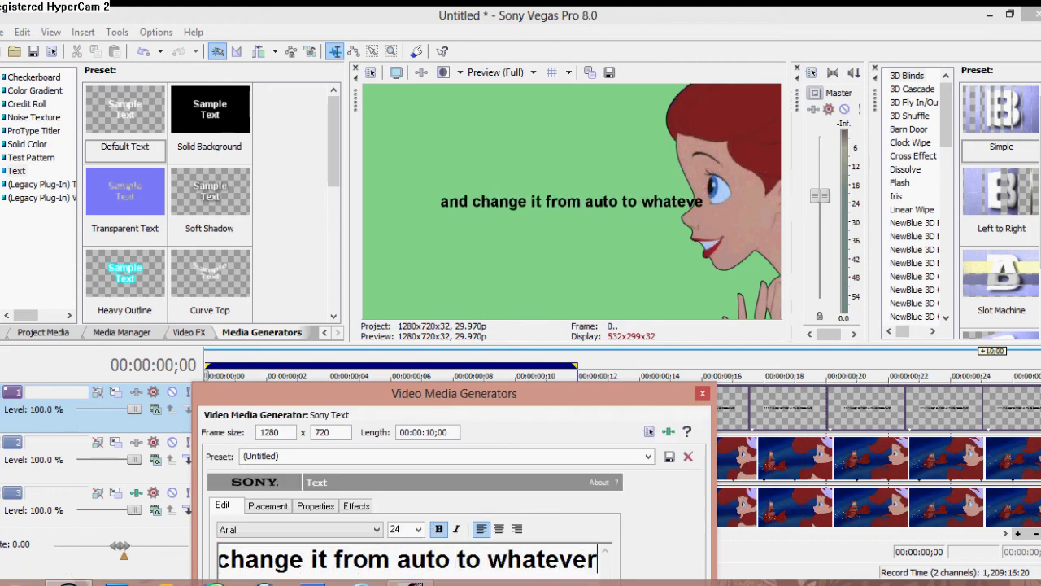
text( (i like using full for high def))
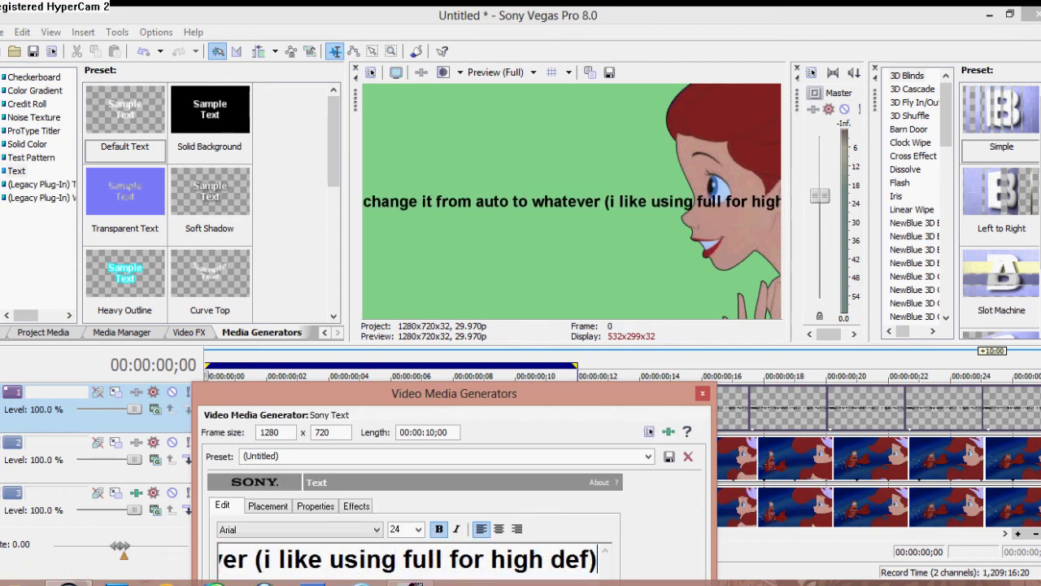
key(ctrl+Left)
key(ctrl+Left)
key(ctrl+Left)
key(ctrl+Left)
key(ctrl+Left)
key(ctrl+Left)
key(ctrl+Left)
key(Return)
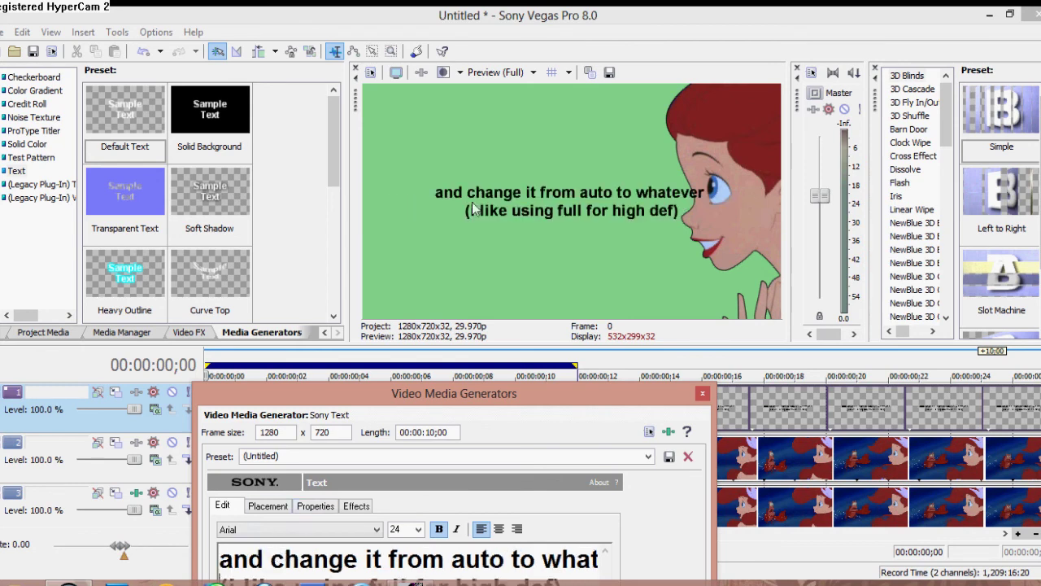
- Change the caption to "because the problem is usually there" / "for some reason. :-/", followed by "and that's that. i got tired so i stopped x-D"
key(ctrl+a)
text(because )
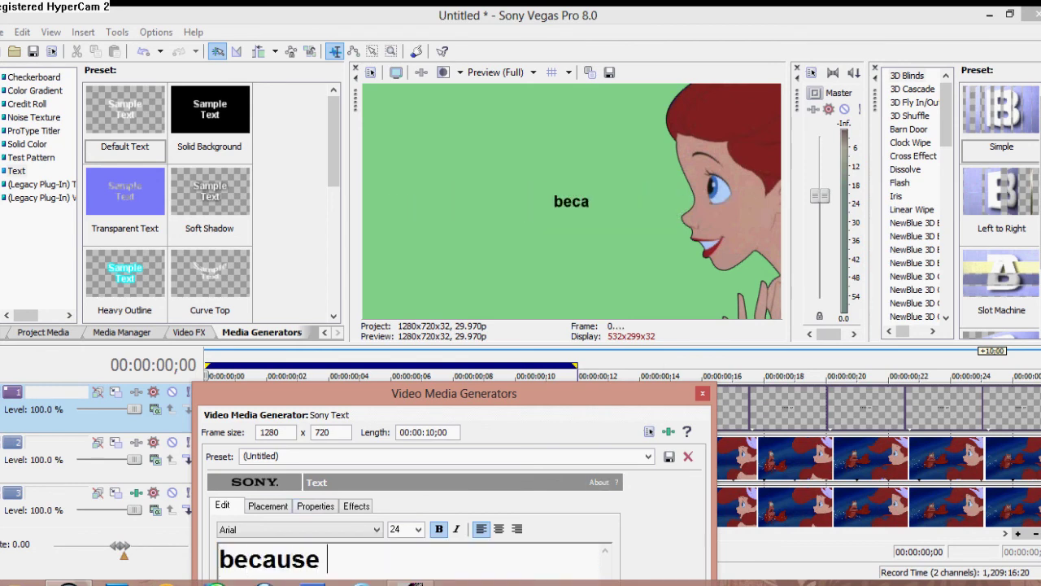
text(the problem is usually there)
key(Return)
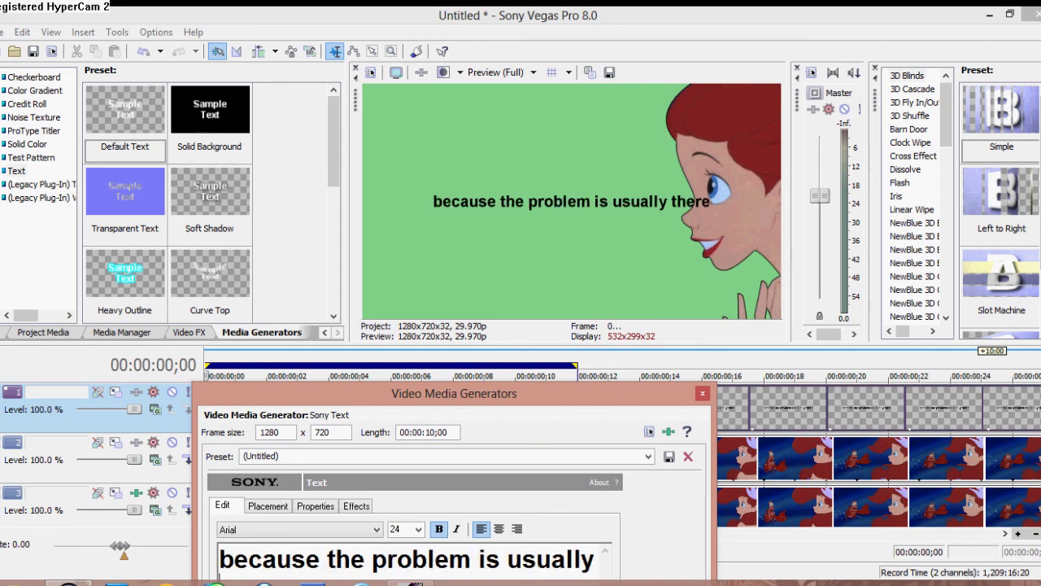
text(for some reason. :-/)
key(ctrl+a)
text(and that's that. i got tired so i stopped x-D)
- Replace the caption with "hope this helps!", the author's username and ":-D <-3", and set the text track's level to 46.5 %
key(ctrl+a)
text(hope t)
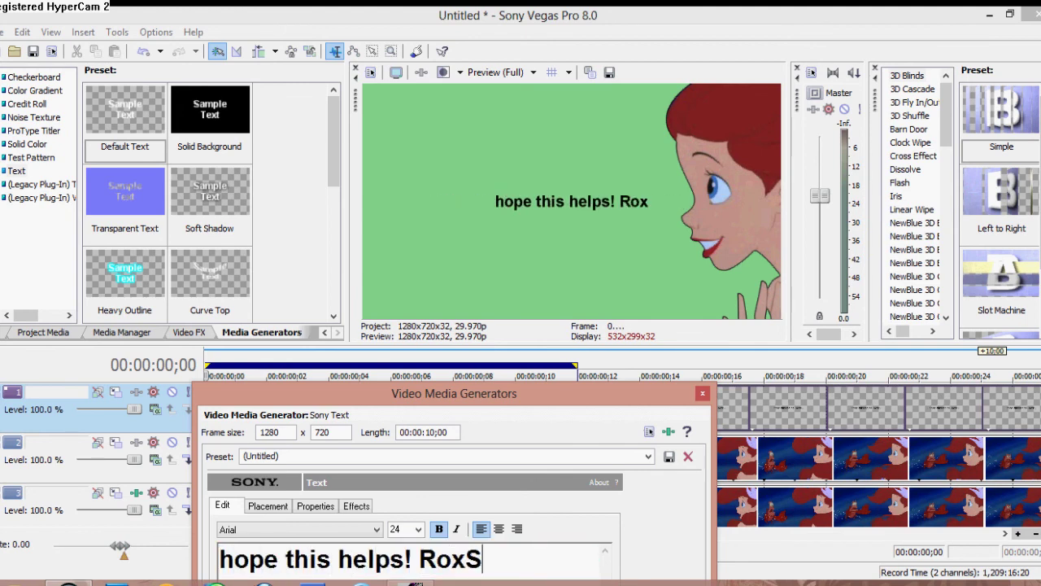
text(his helps! RoxStar09 :-D <-3)
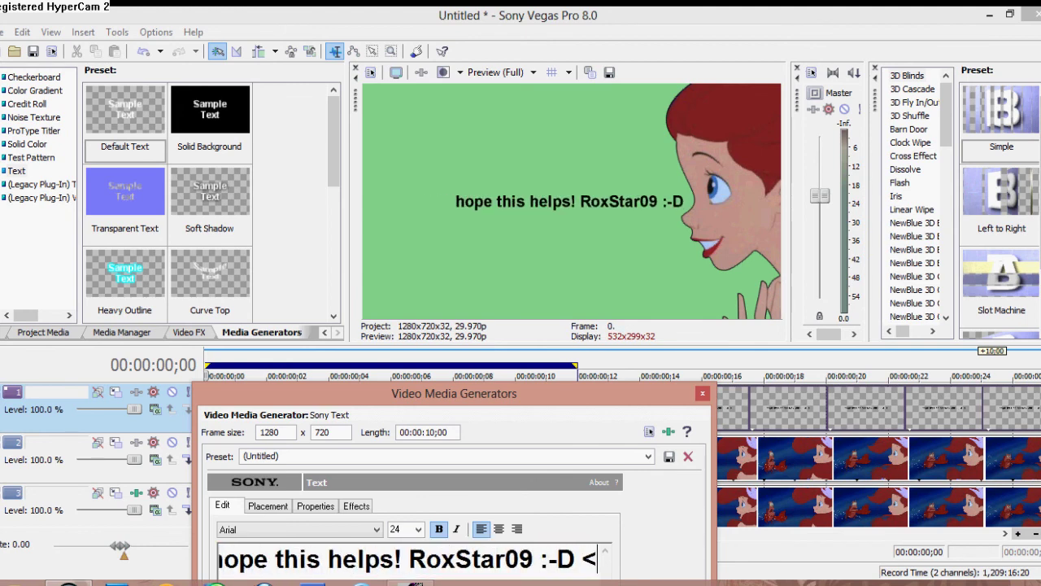
click(703, 393)
key(space)
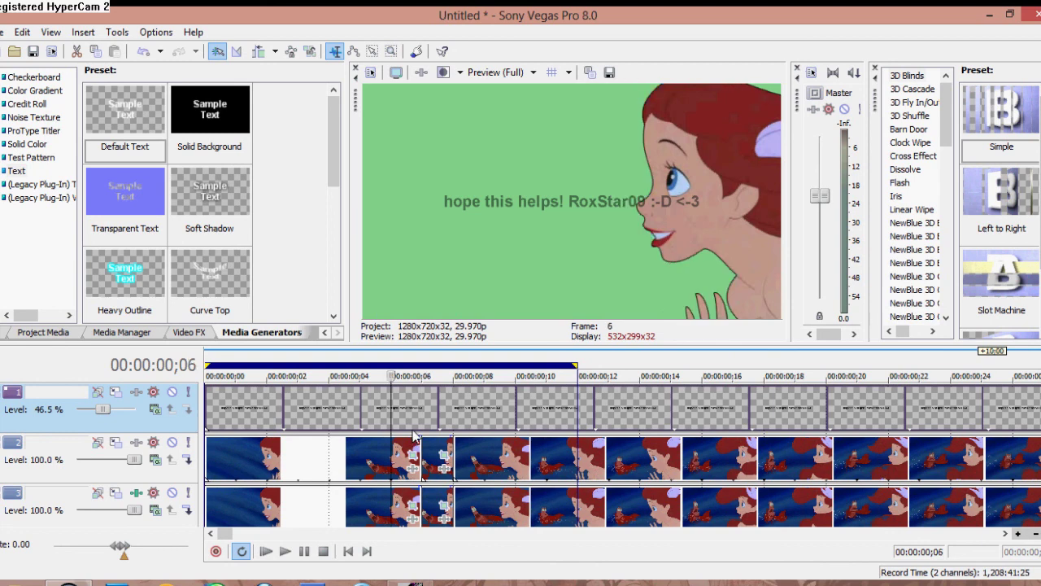
- Check the preview quality options, keeping Preview (Full), and watch the captioned animation in full screen
click(488, 72)
click(429, 109)
click(496, 72)
click(499, 107)
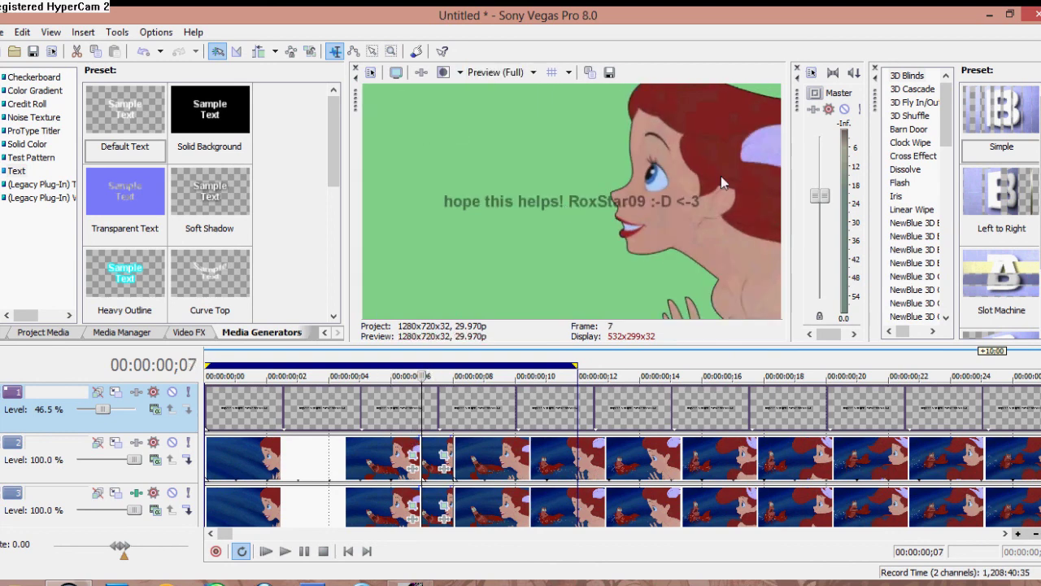
key(space)
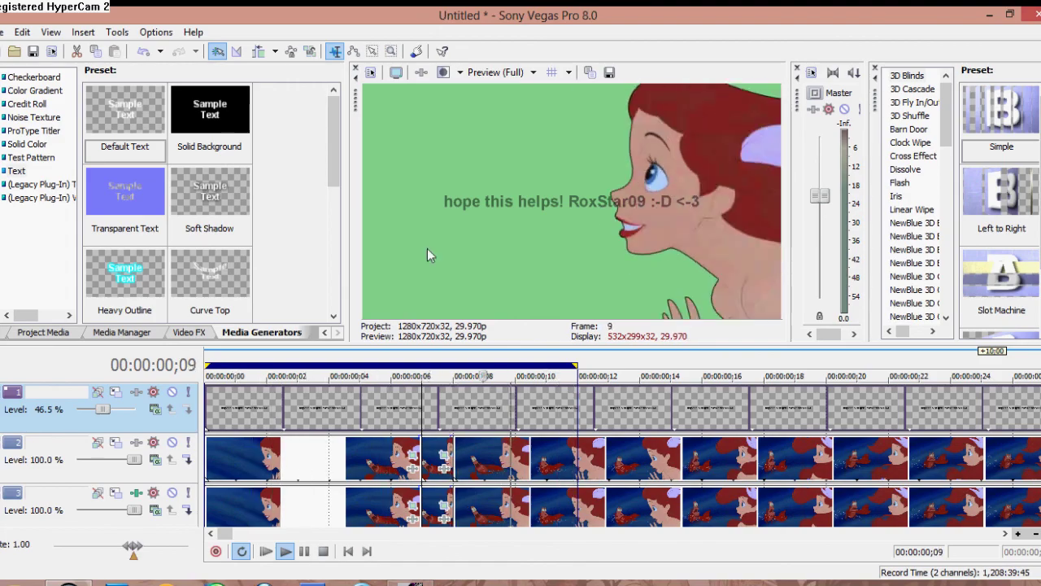
key(alt+shift+4)
key(Escape)
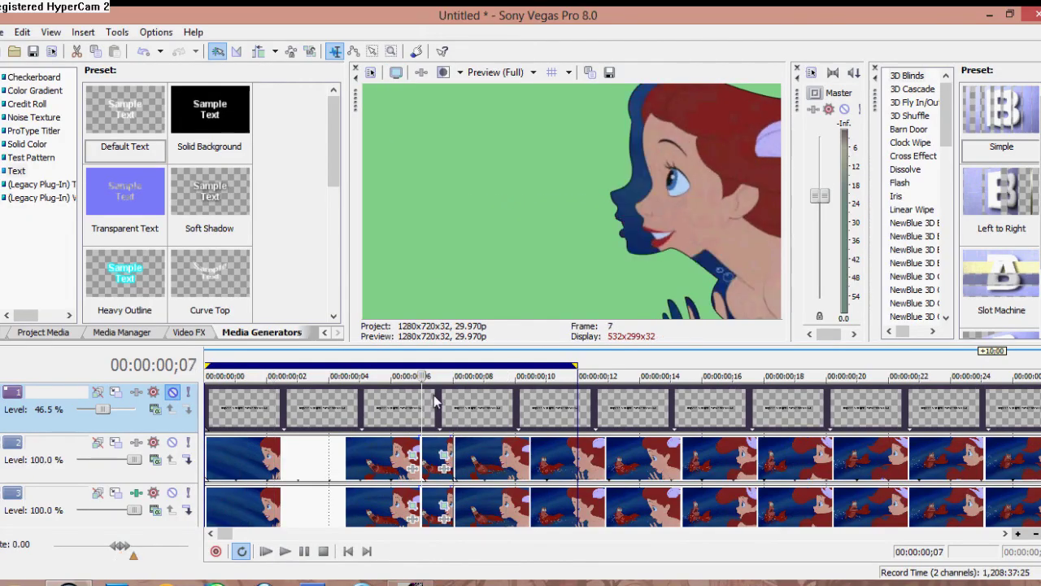
- Check the short second clip on track 2 in the pan/crop editor, unmute the text track, and return to frame 7
click(443, 454)
click(690, 44)
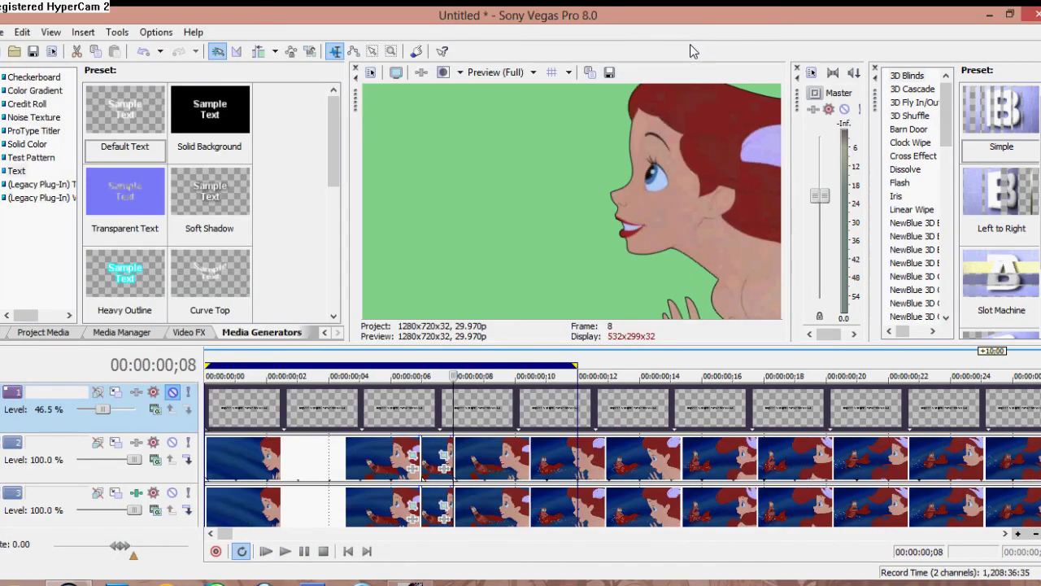
click(173, 393)
key(Left)
- Keep the preview at Preview (Full), set the playback rate to 0.50, and watch the loop in full screen
click(495, 72)
click(420, 123)
key(space)
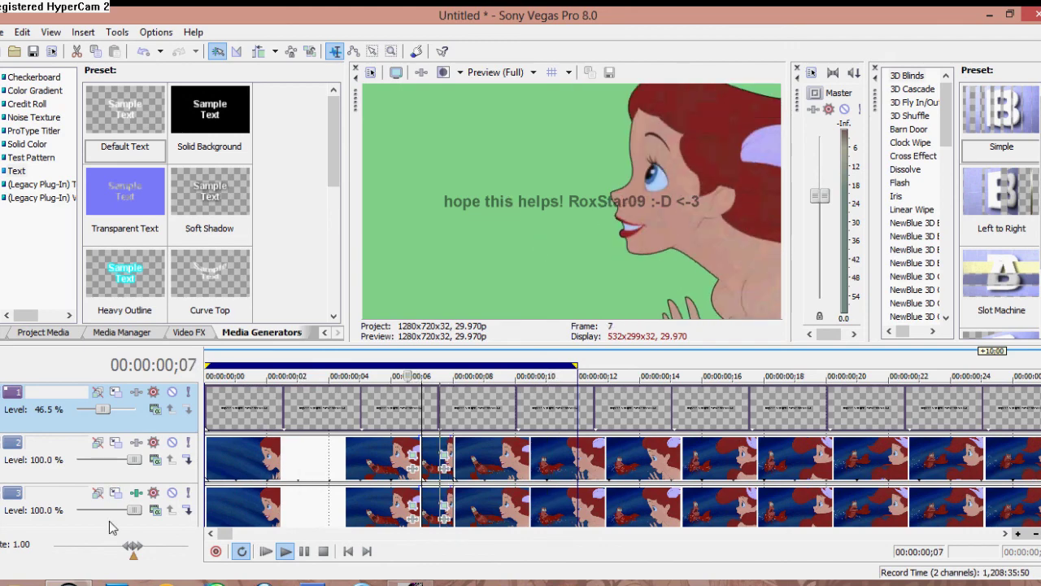
drag(134, 547, 127, 547)
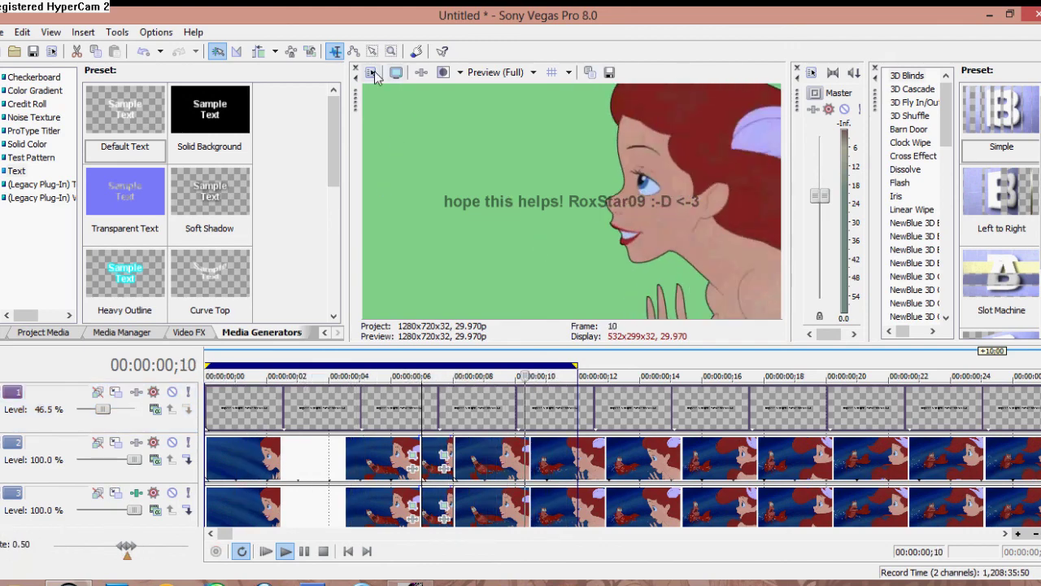
key(alt+shift+4)
key(Escape)
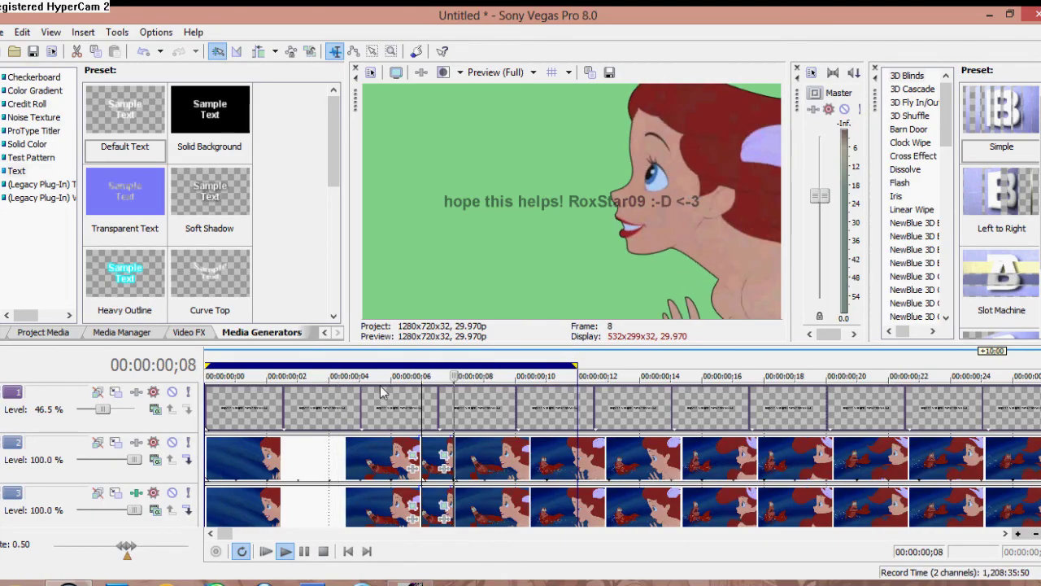